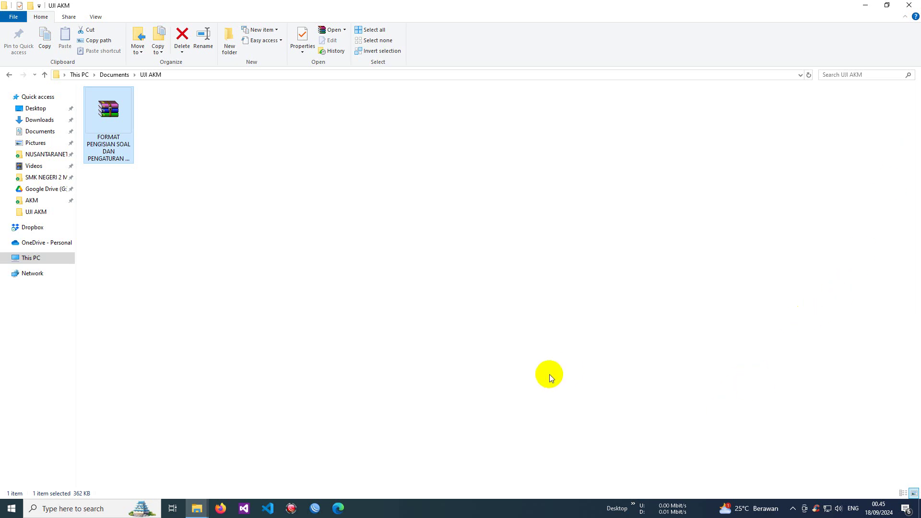
Open the Word document "Contoh Soal AKM Pemrograman Dasar RPL" from the AKM folder
mouse_move(196, 508)
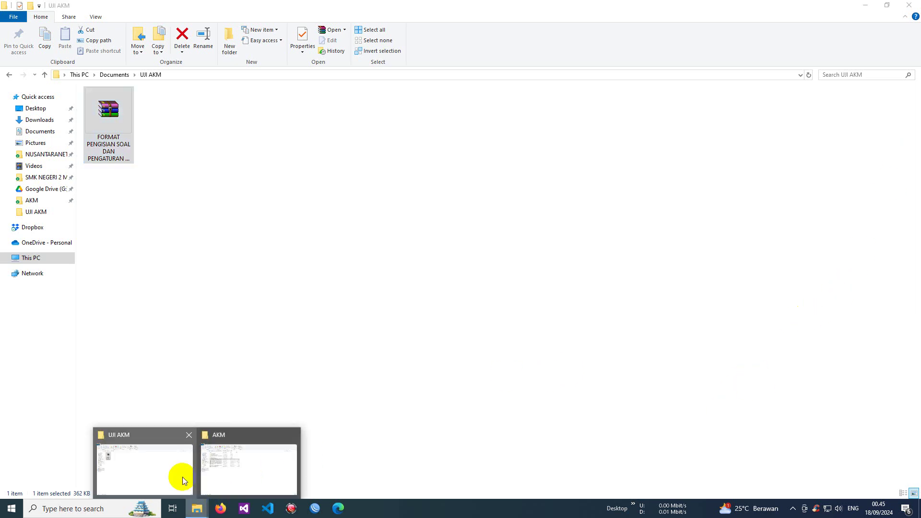
left_click(247, 471)
double_click(163, 153)
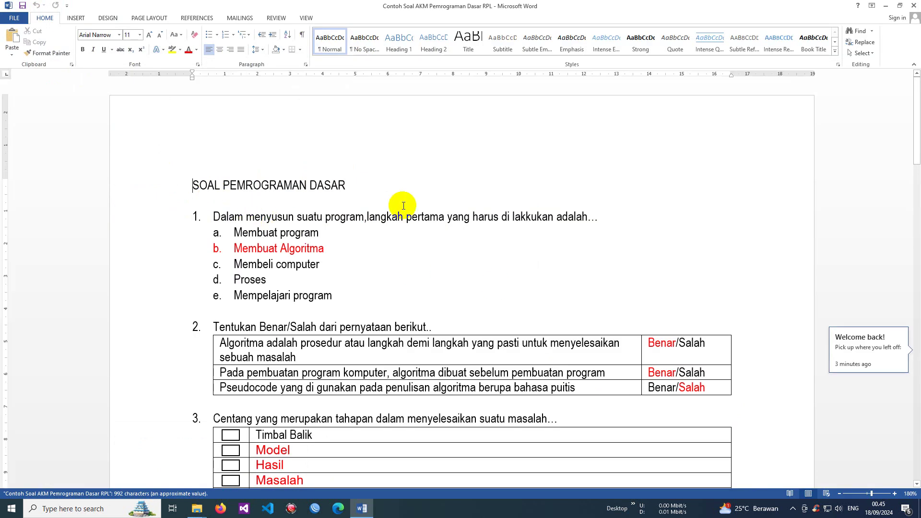
Examine questions 1 to 6 of the sample exam, including their answer options, tables, matching pictures and fill-in code
scroll(404, 206, "down", 2)
left_click_drag(150, 136, 261, 212)
scroll(128, 230, "down", 3)
left_click(173, 130, "shift")
left_click_drag(173, 129, 690, 181)
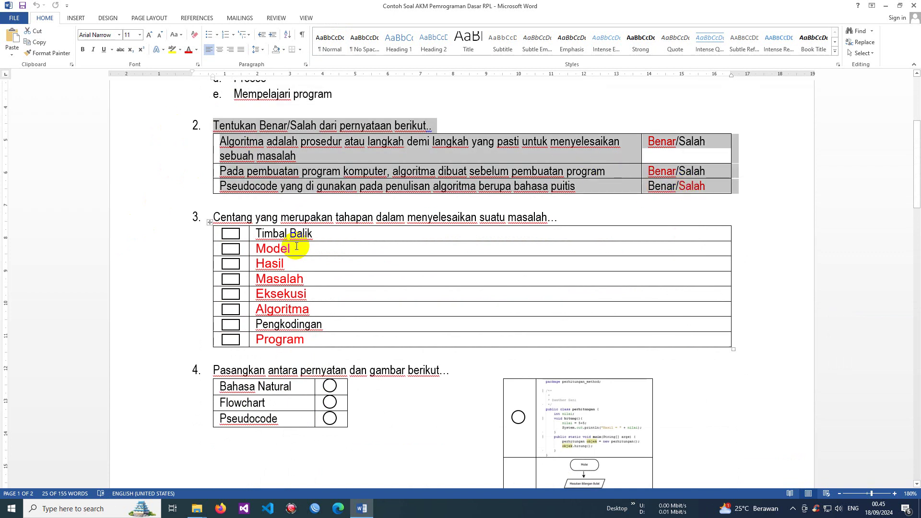
scroll(190, 195, "down", 1)
left_click_drag(164, 174, 364, 300)
scroll(154, 196, "down", 4)
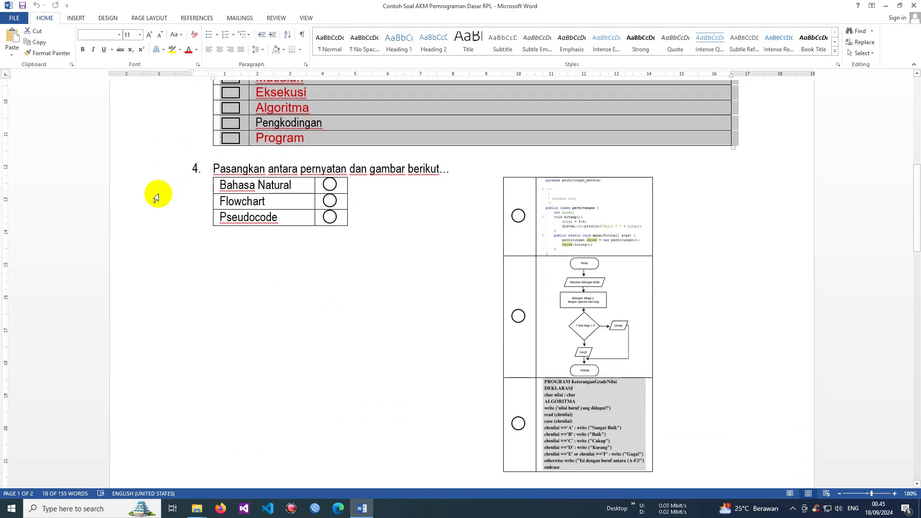
left_click_drag(150, 169, 455, 362)
scroll(220, 383, "down", 2)
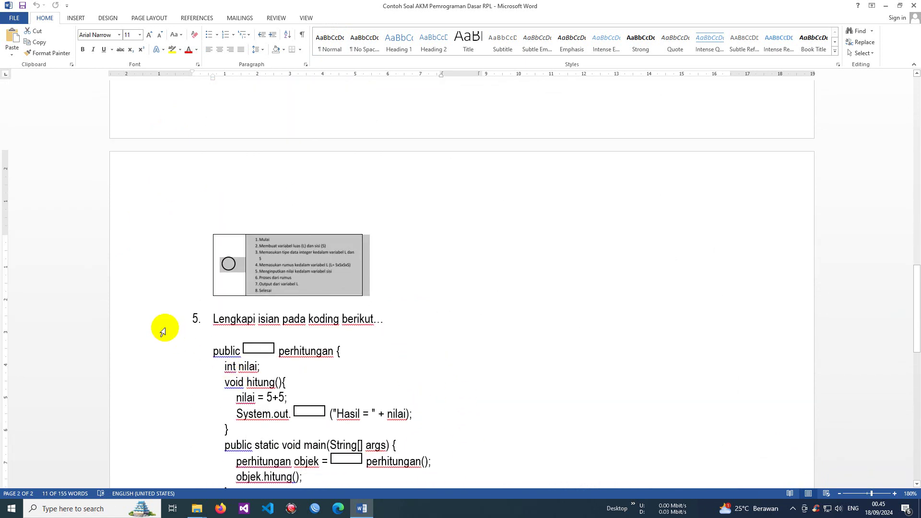
scroll(161, 312, "down", 3)
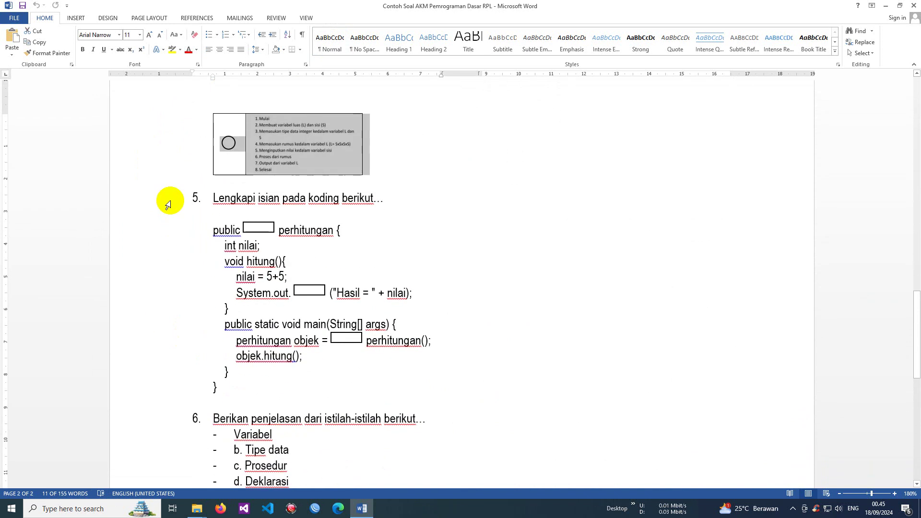
left_click_drag(168, 206, 282, 390)
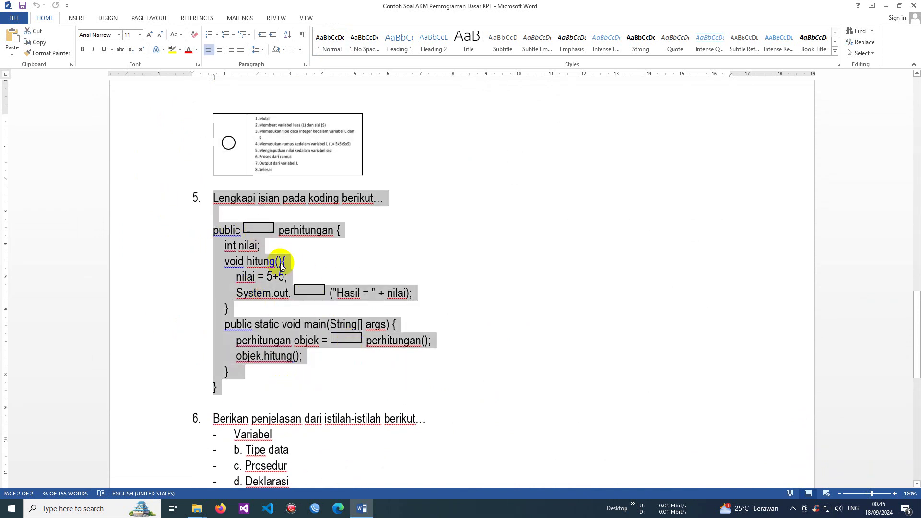
scroll(164, 356, "down", 3)
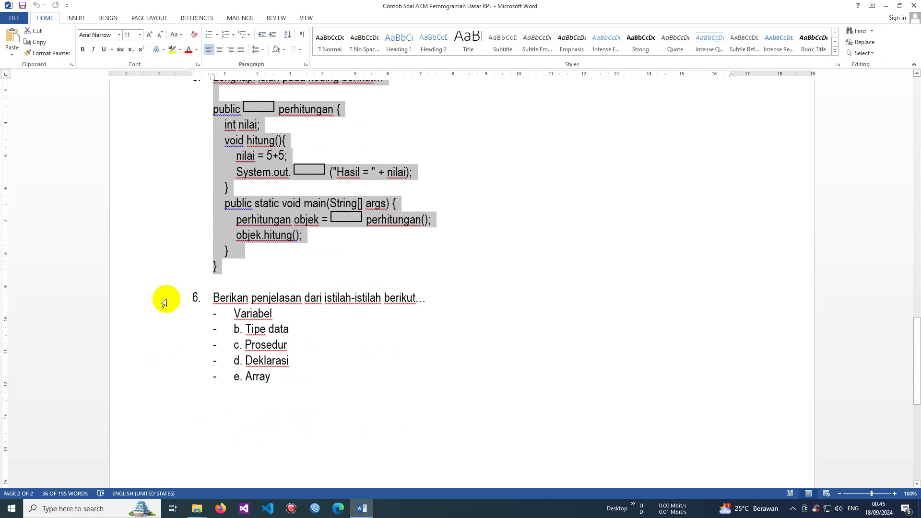
left_click_drag(164, 301, 263, 382)
Remove the letter prefixes "b.", "c.", "d." and "e." from Tipe data, Prosedur, Deklarasi and Array in question 6
left_click(244, 329)
key("BackSpace")
key("BackSpace")
key("BackSpace")
left_click(245, 345)
key("BackSpace")
key("BackSpace")
key("BackSpace")
left_click(246, 361)
key("BackSpace")
key("BackSpace")
key("BackSpace")
left_click(246, 377)
key("BackSpace")
key("BackSpace")
key("BackSpace")
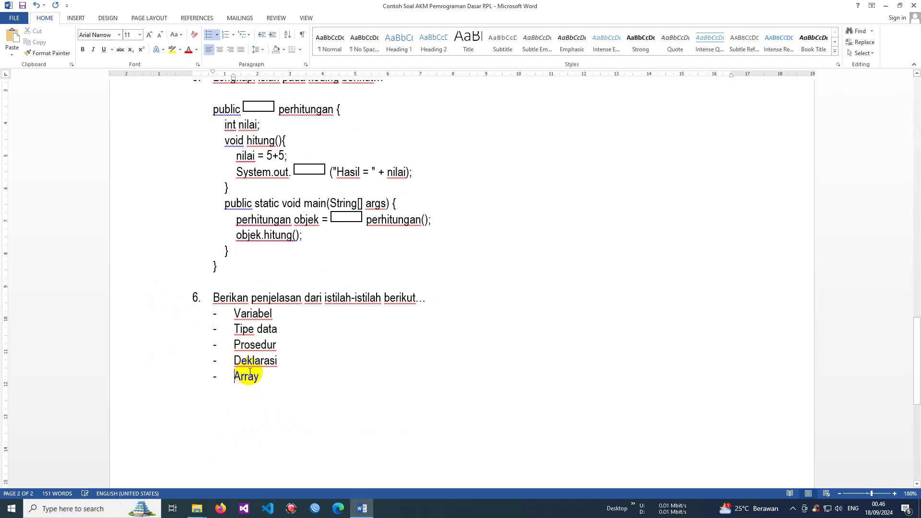
scroll(412, 288, "up", 10)
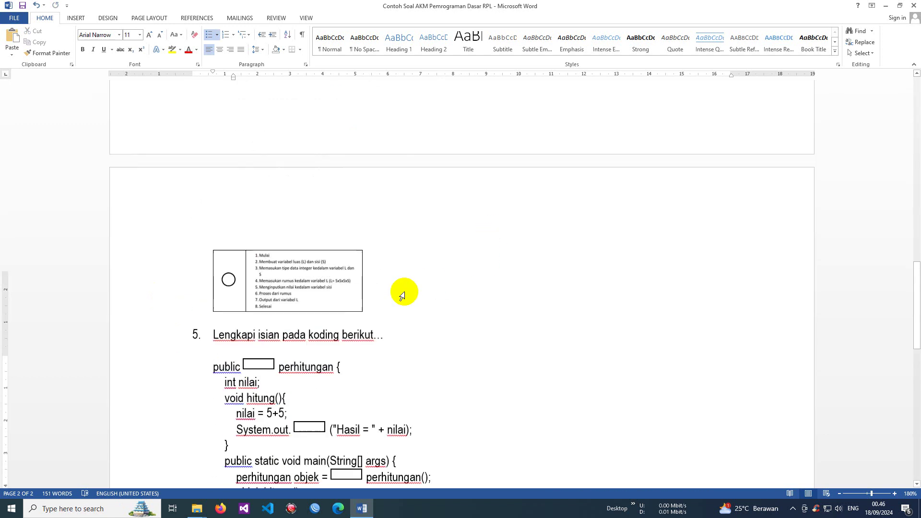
scroll(413, 288, "up", 10)
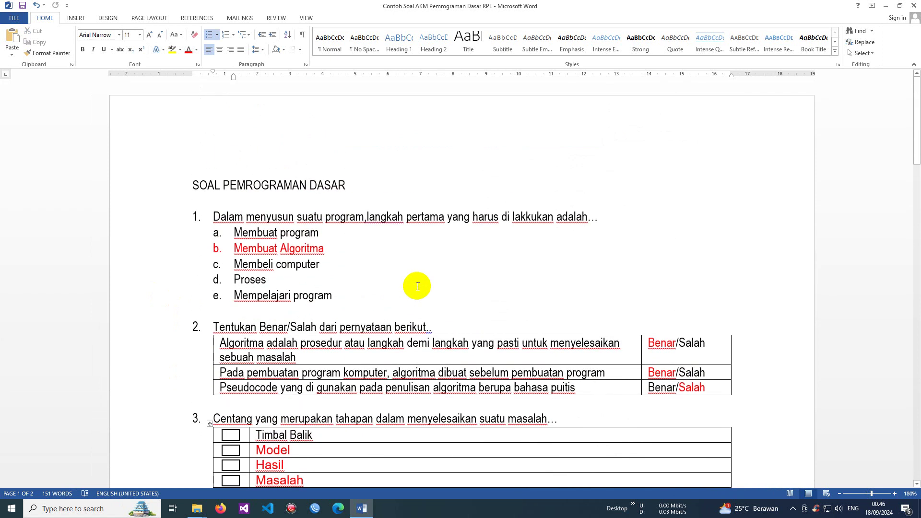
scroll(418, 286, "down", 20)
scroll(415, 289, "up", 12)
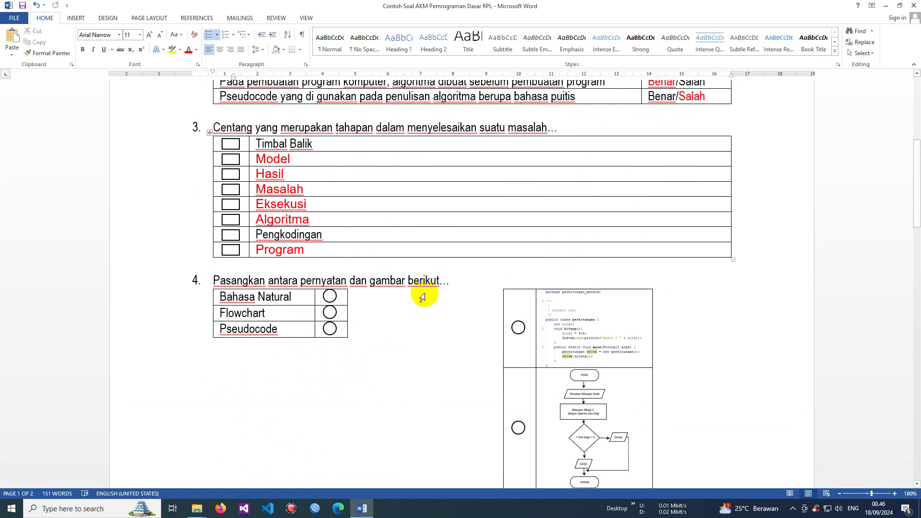
Extract the FORMAT PENGISIAN SOAL DAN PENGATURAN UJIAN archive within the UJI AKM folder and open the extracted folder
mouse_move(197, 509)
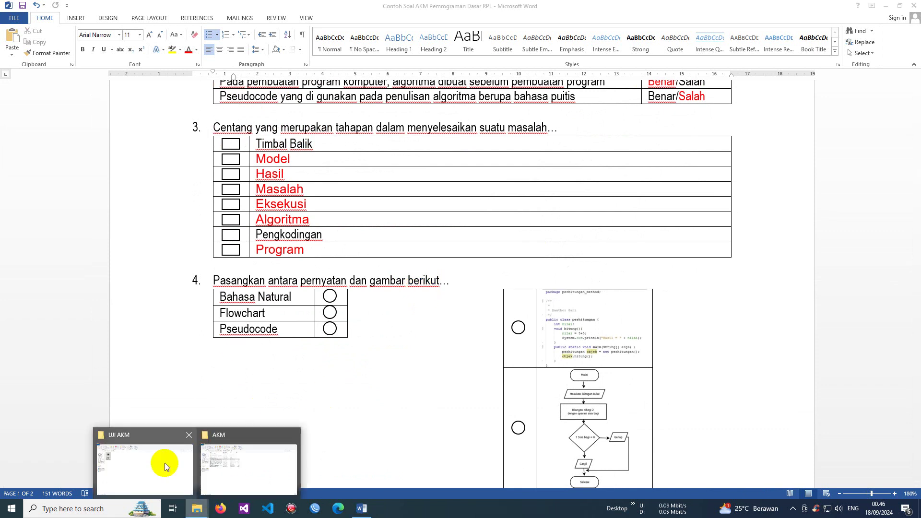
left_click(132, 465)
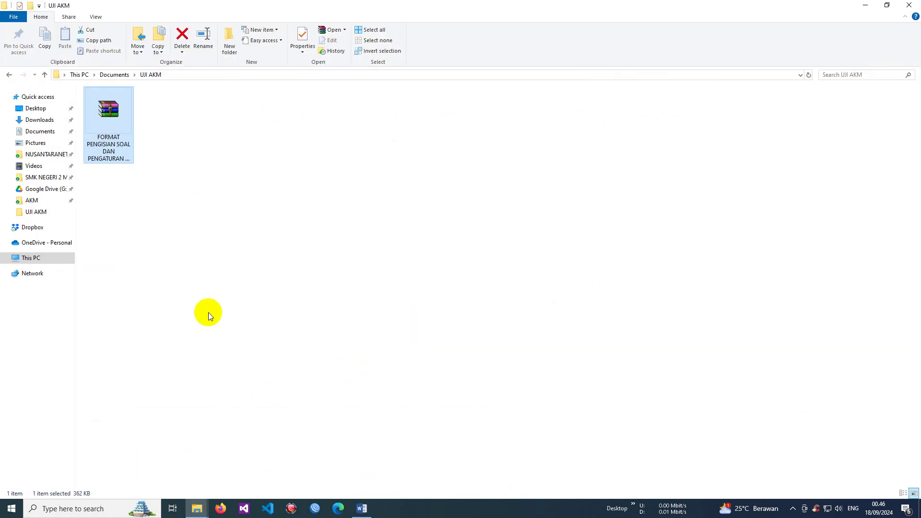
right_click(113, 118)
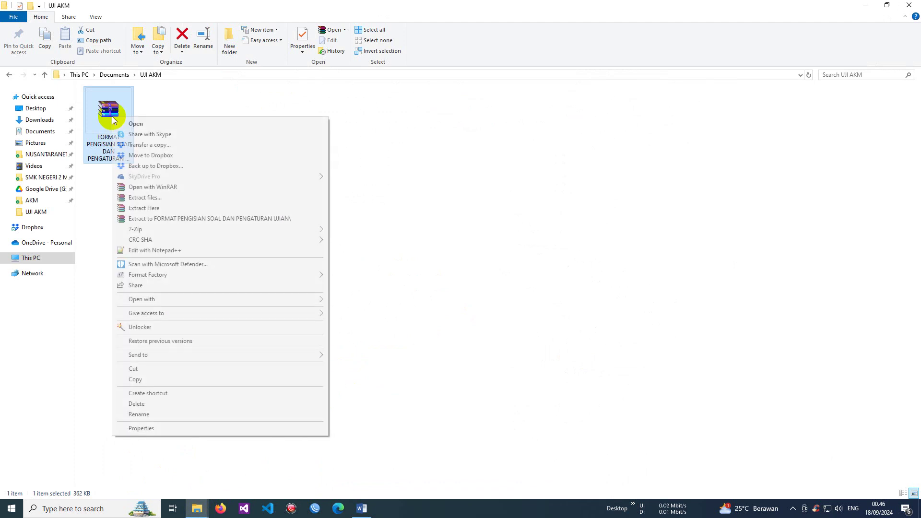
left_click(154, 209)
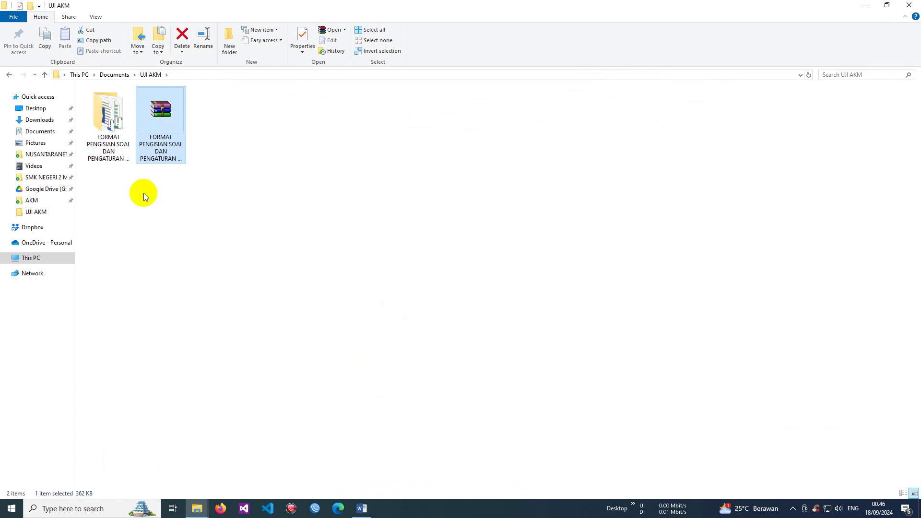
double_click(108, 127)
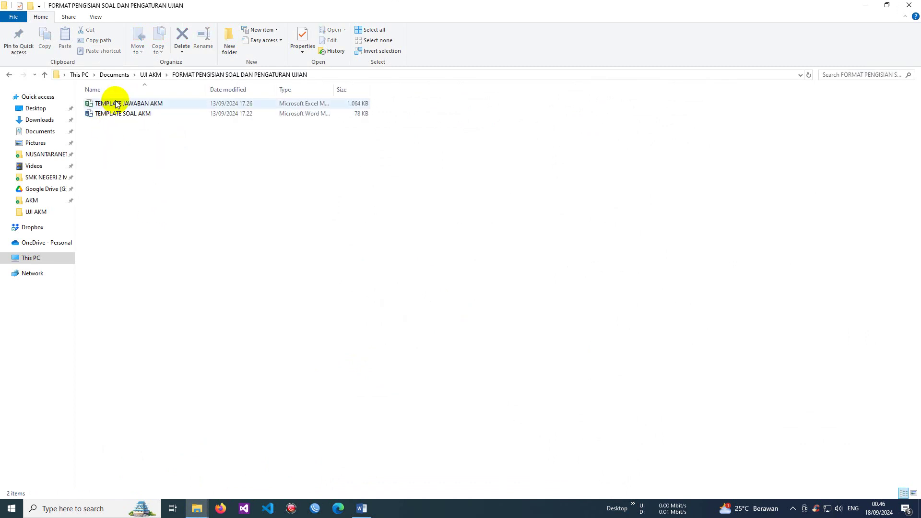
left_click(118, 116)
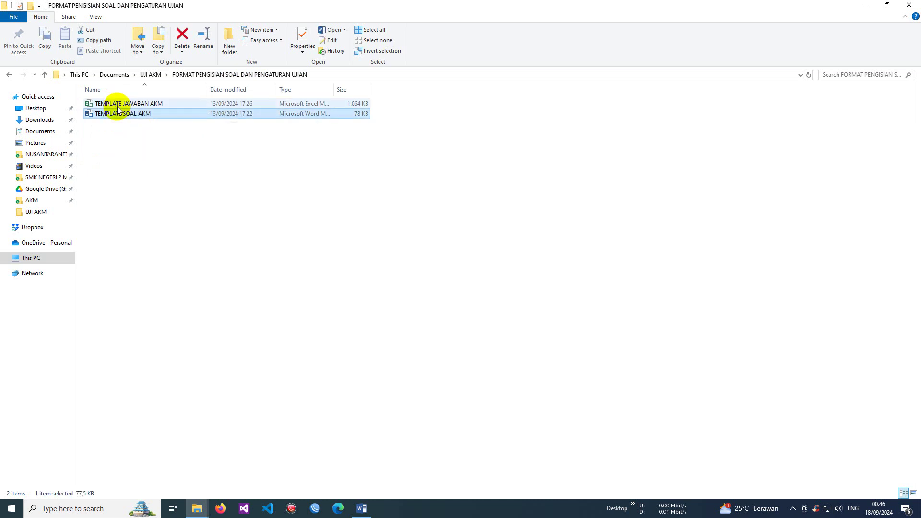
left_click(118, 110)
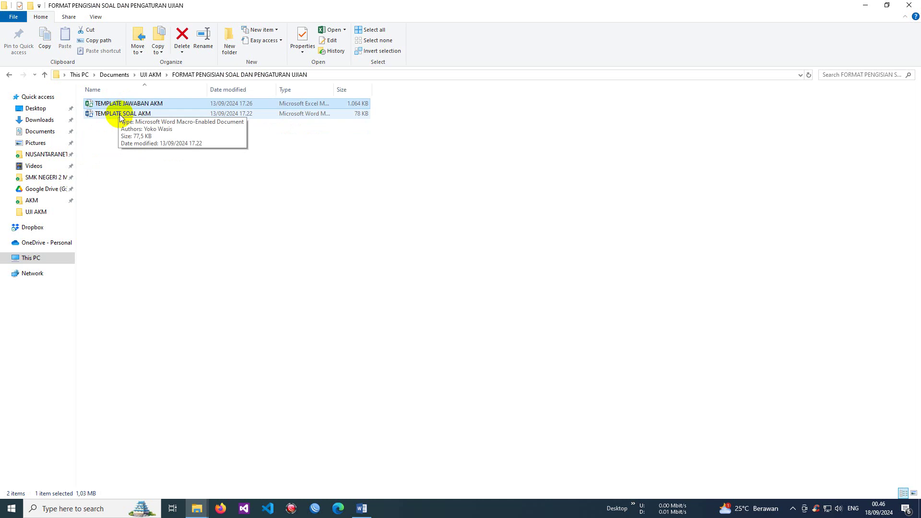
left_click(120, 115)
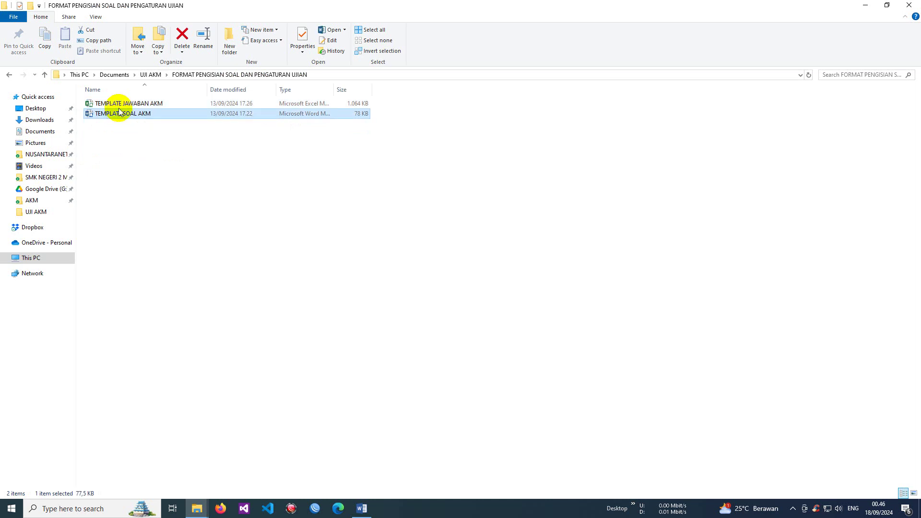
left_click(123, 104)
left_click(123, 114)
left_click(124, 104)
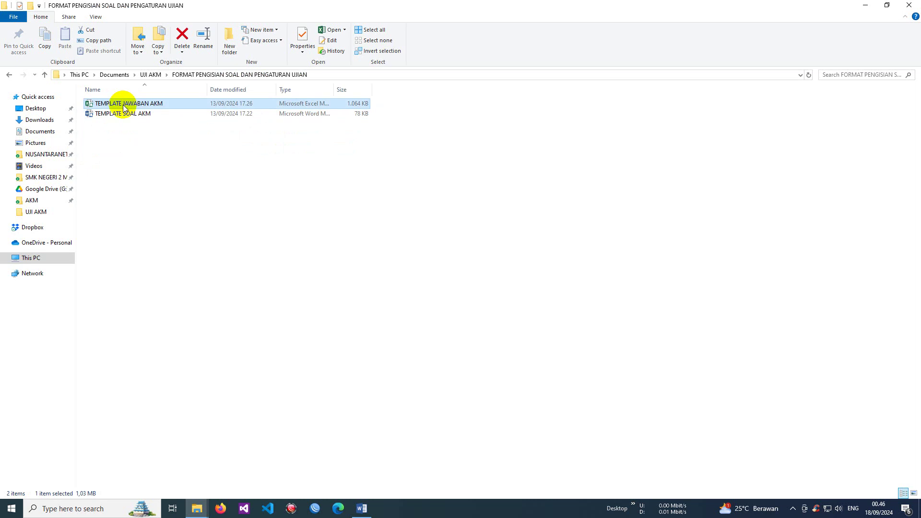
key("Down")
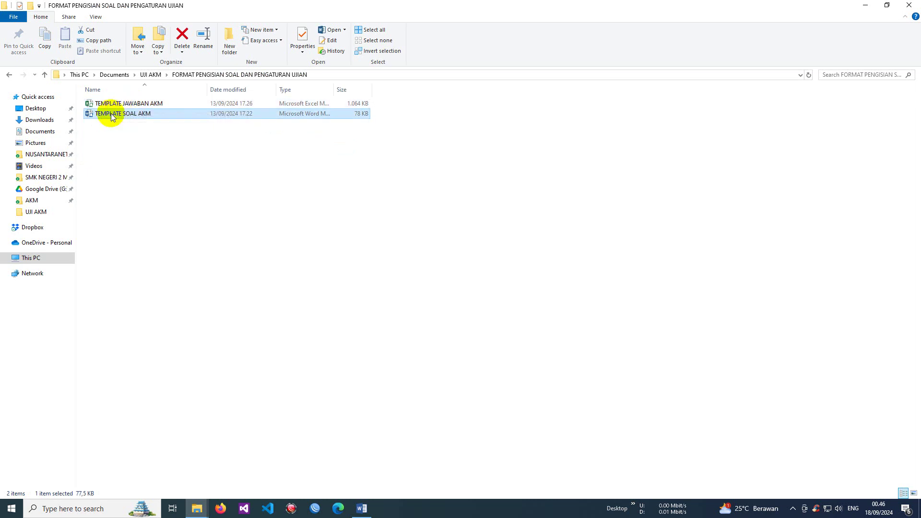
Check the file type in the properties of TEMPLATE SOAL AKM and of TEMPLATE JAWABAN AKM
right_click(111, 117)
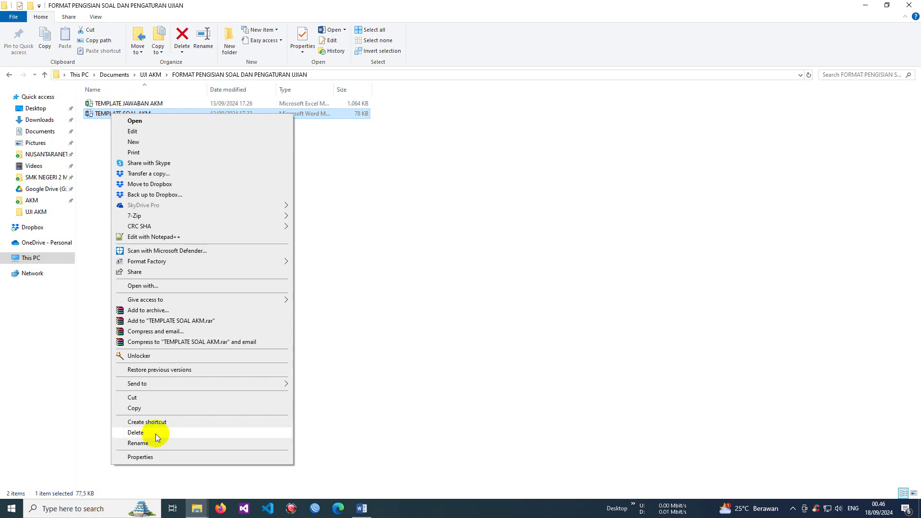
left_click(160, 457)
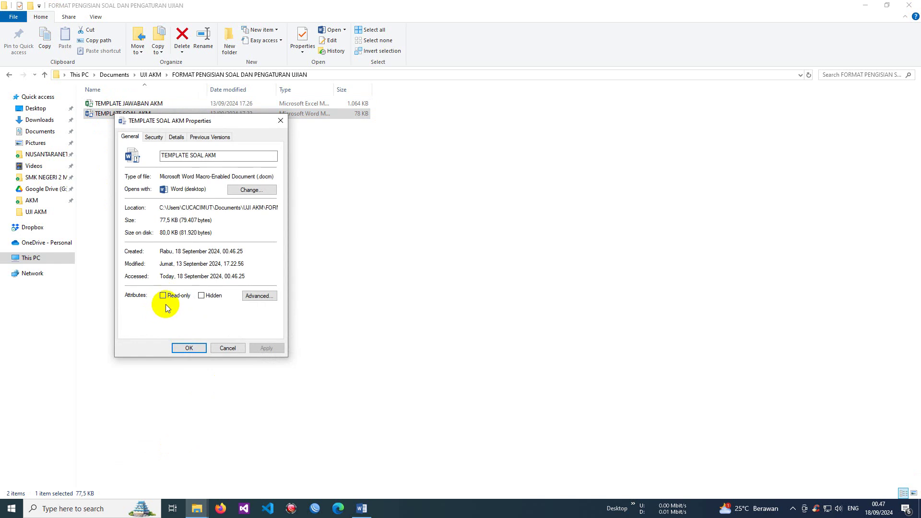
left_click(189, 353)
left_click(227, 348)
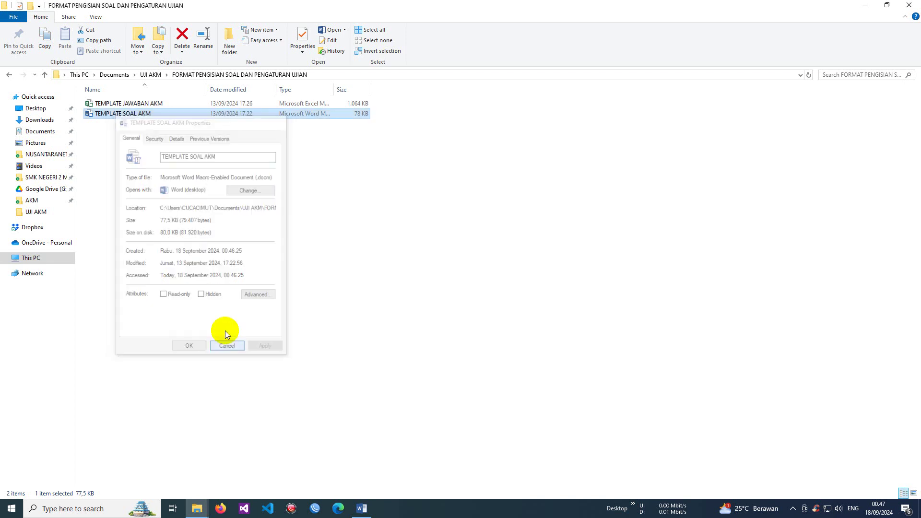
right_click(115, 105)
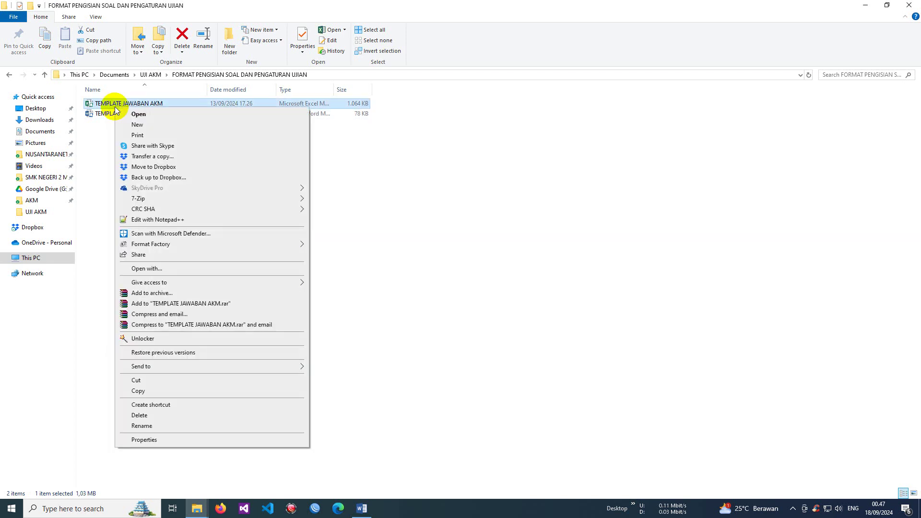
left_click(192, 439)
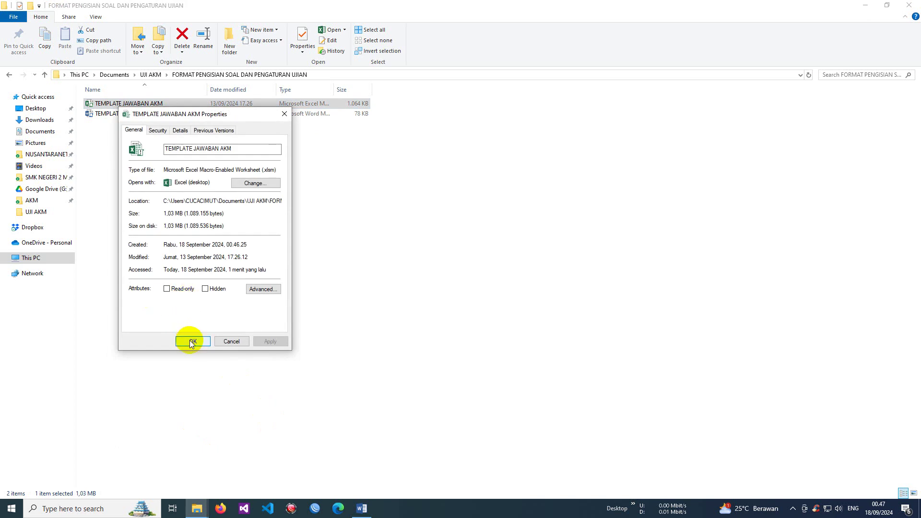
left_click(285, 114)
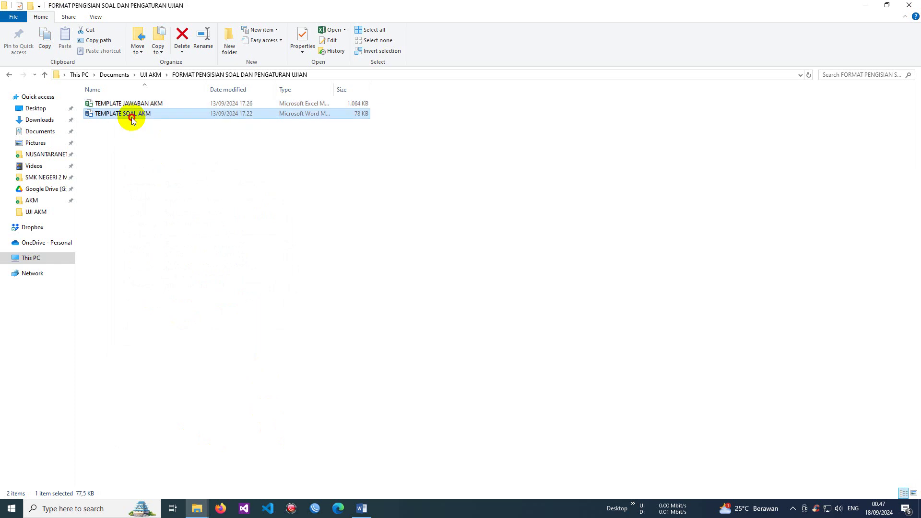
Open TEMPLATE SOAL AKM in Word with its macro content enabled, and save the changes
key("alt+Tab")
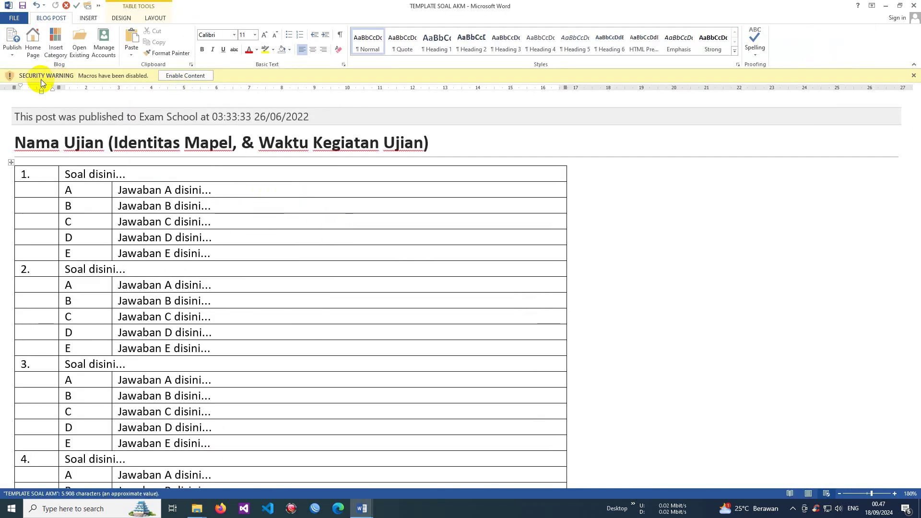
left_click(191, 76)
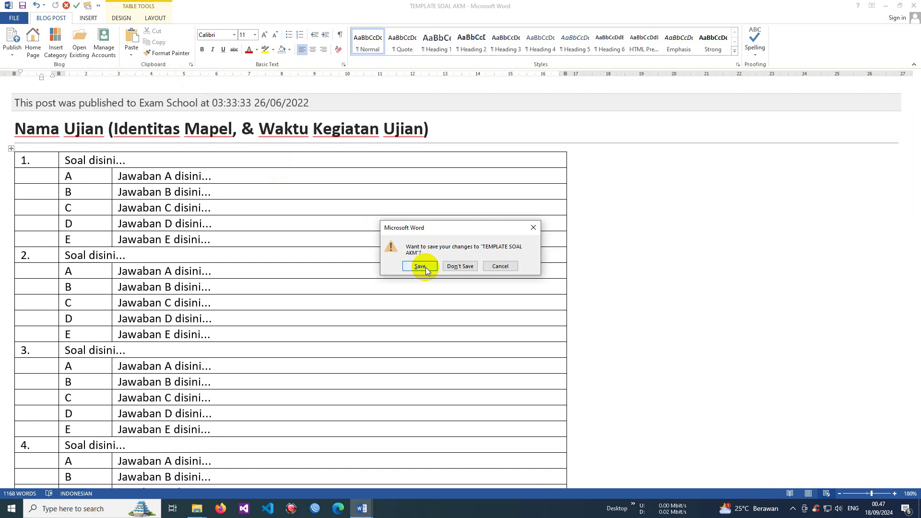
left_click(420, 266)
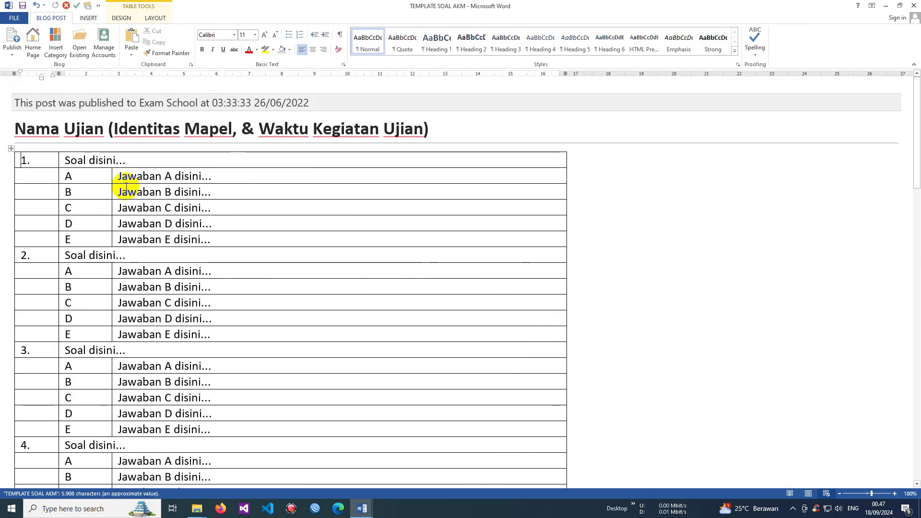
Delete the post title "Nama Ujian (Identitas Mapel, & Waktu Kegiatan Ujian)" above the question table
left_click_drag(17, 128, 428, 126)
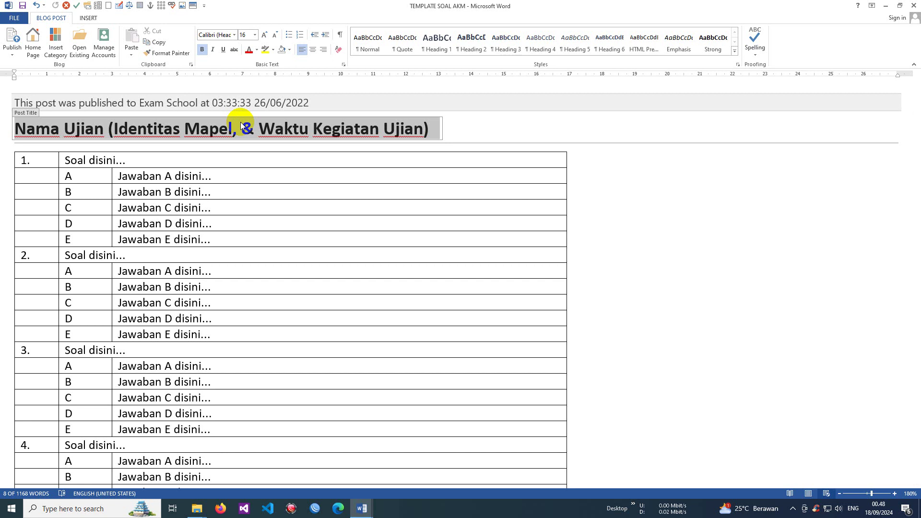
key("alt+Tab")
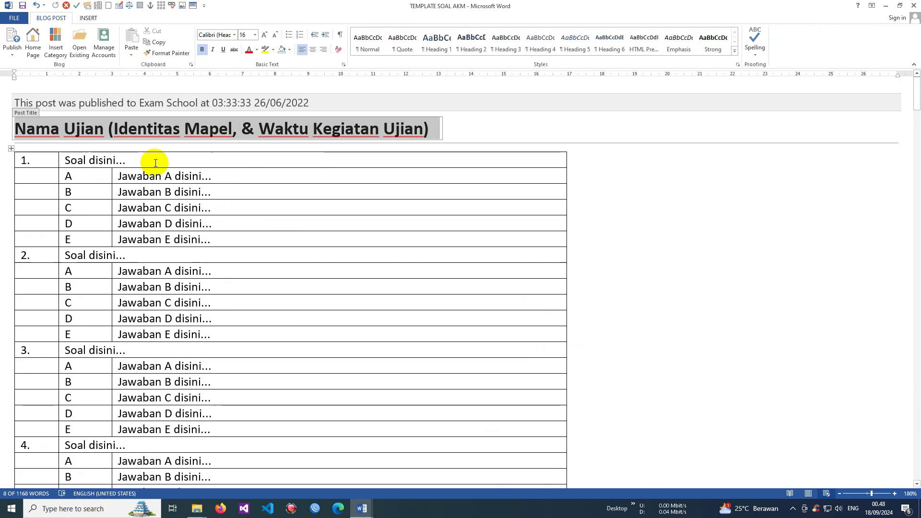
left_click(22, 129)
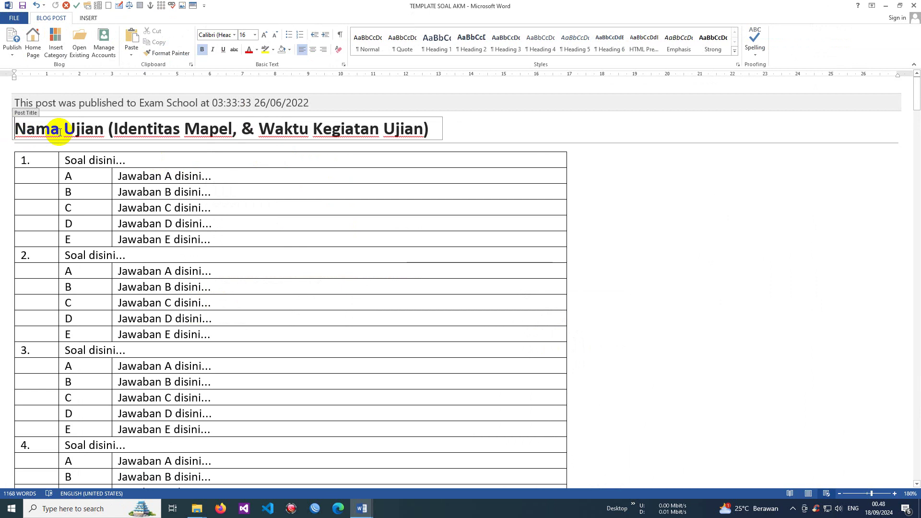
key("ctrl+shift+Right")
key("ctrl+shift+Right")
key("ctrl+shift+Right")
key("ctrl+shift+Right")
key("ctrl+shift+Right")
key("ctrl+shift+Right")
key("ctrl+shift+Right")
key("ctrl+shift+Right")
key("ctrl+shift+Right")
key("ctrl+shift+Right")
key("ctrl+shift+Right")
key("Delete")
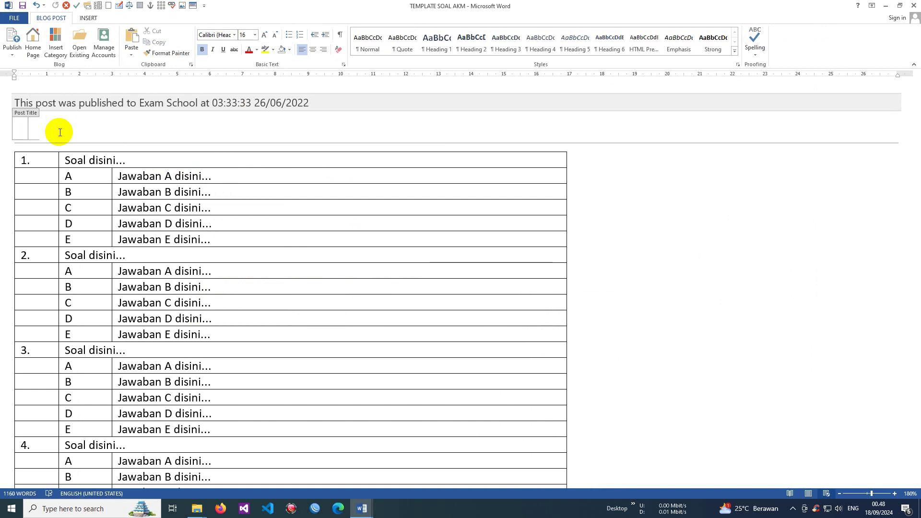
Enter the post title "UTS PEMROGRAMAN DASAR (KODE)" and select the word KODE for replacement
type("UTS PEMROGRAMAN  DASAR ")
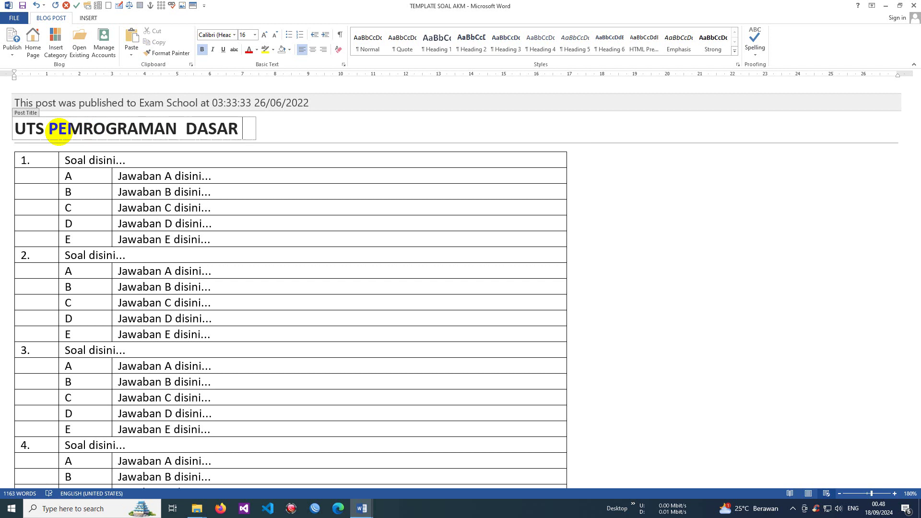
type("(KODE")
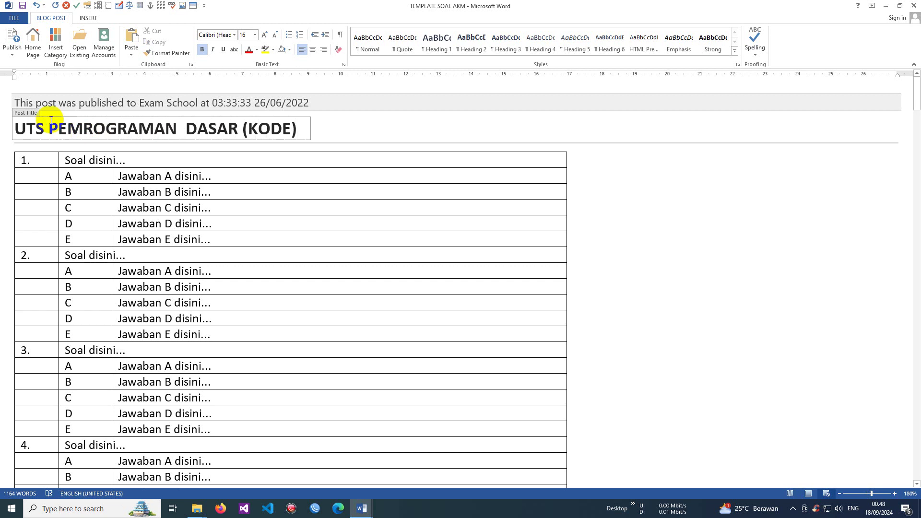
left_click_drag(291, 128, 249, 128)
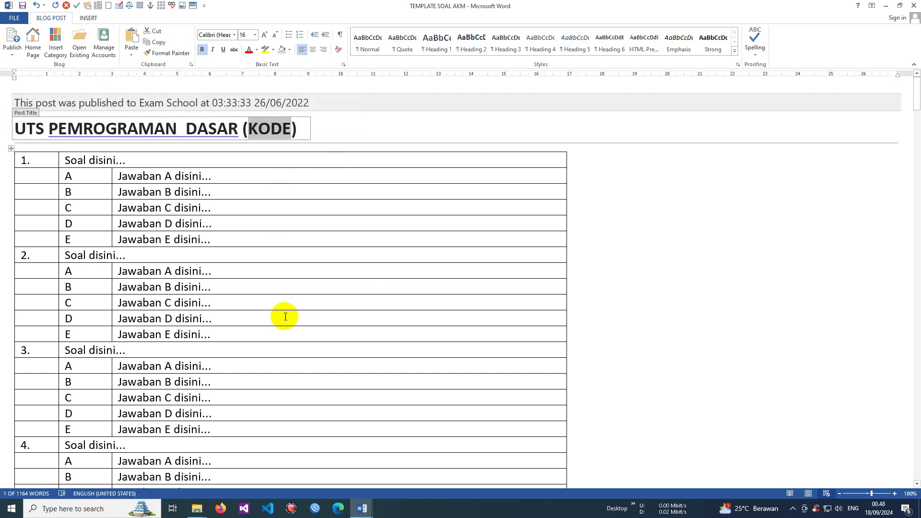
Search the web in Firefox for PASSWORD RANDOM GENERATOR and open Avast's Random Password Generator page
left_click(225, 511)
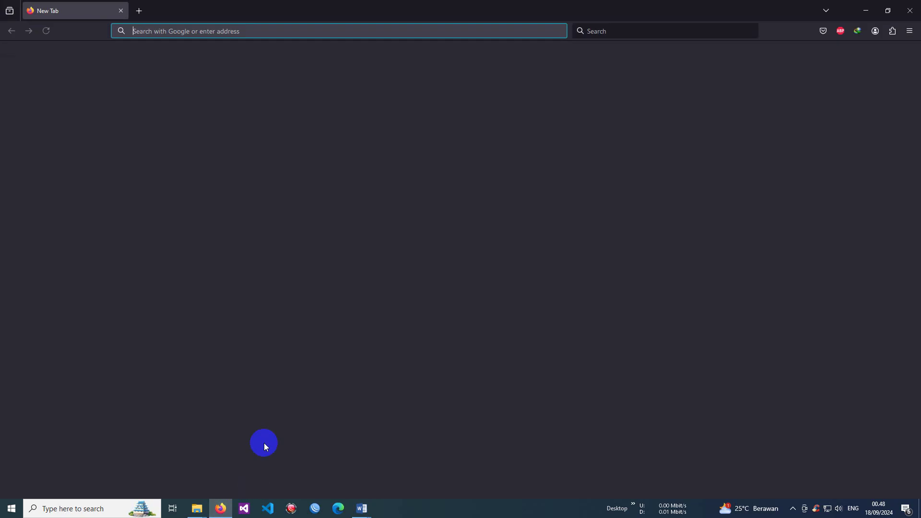
left_click(185, 30)
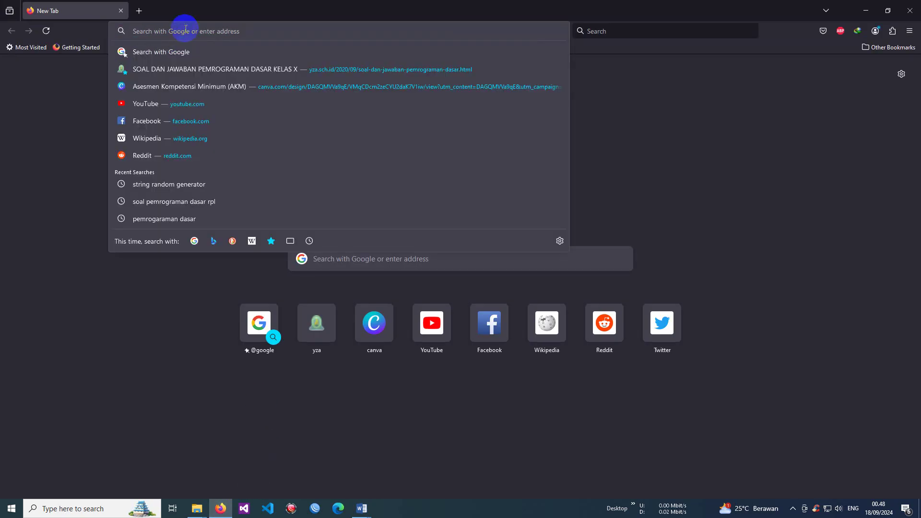
type("PASS")
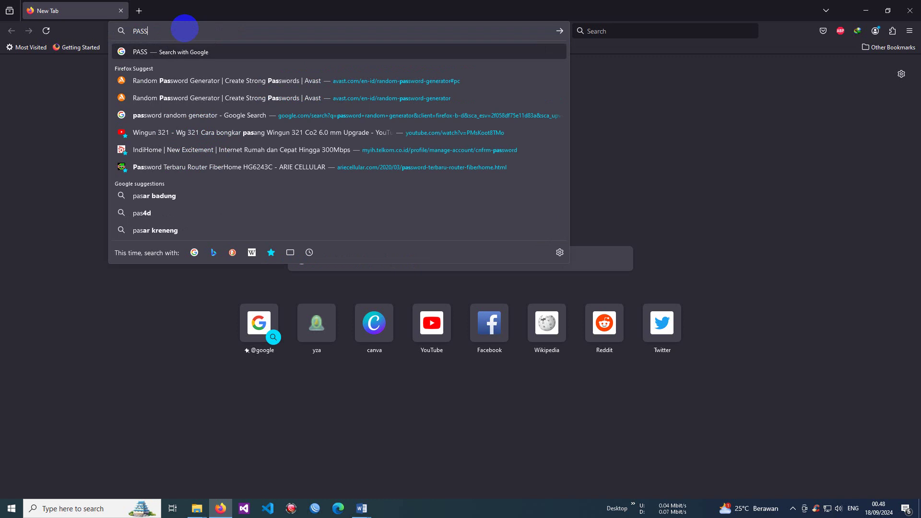
type("WORD RANDOM")
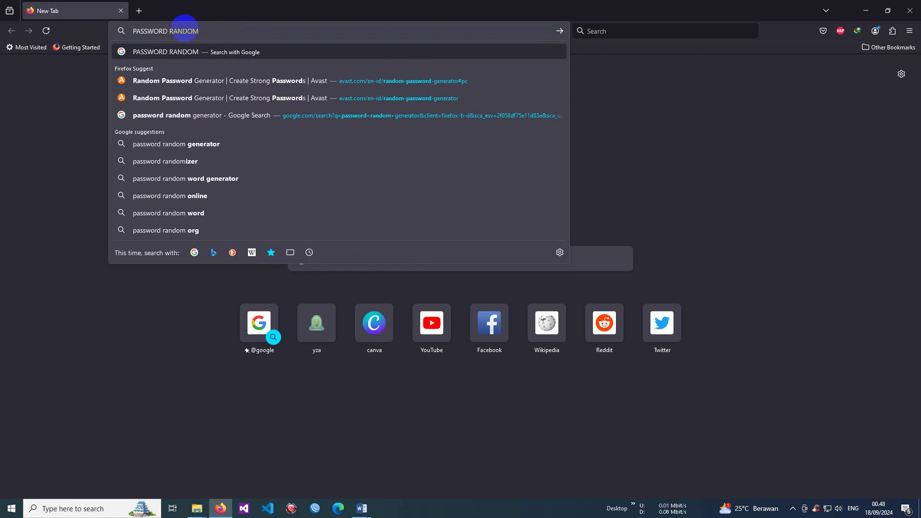
type(" GENERA")
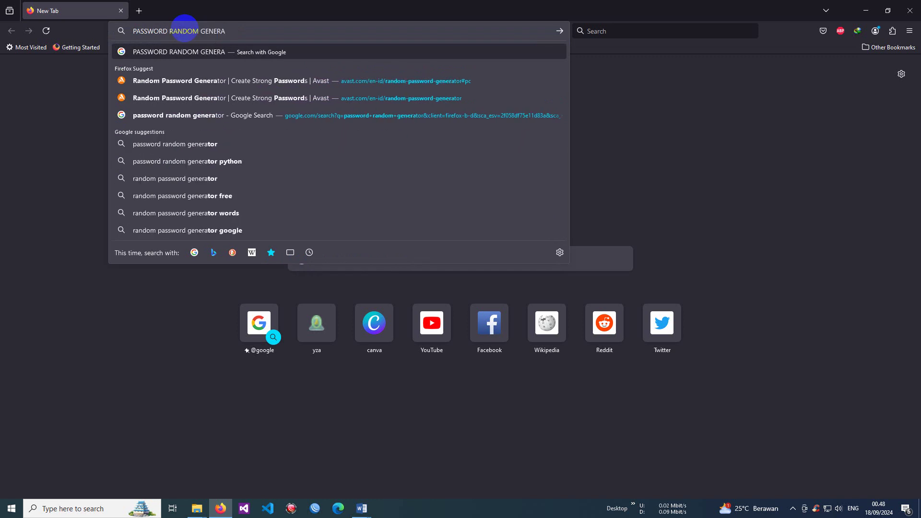
key("Down")
key("Up")
type("TOR")
key("Return")
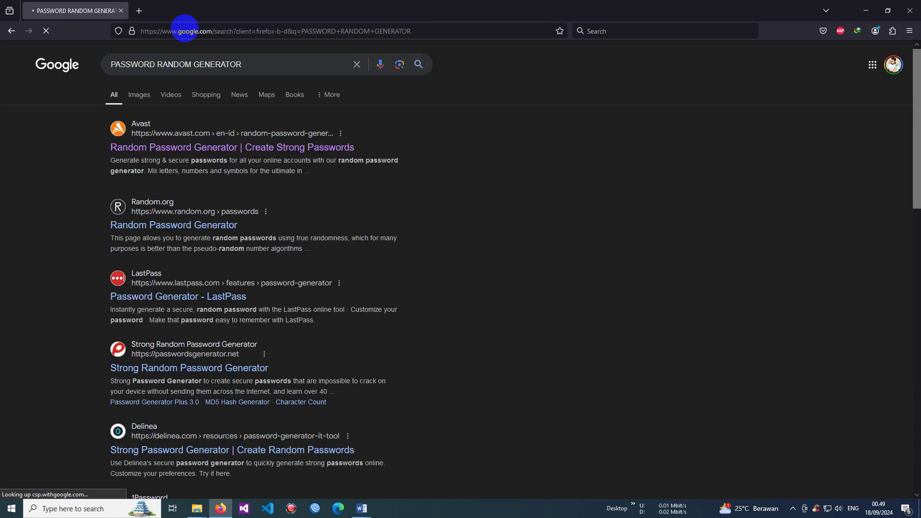
left_click(186, 153)
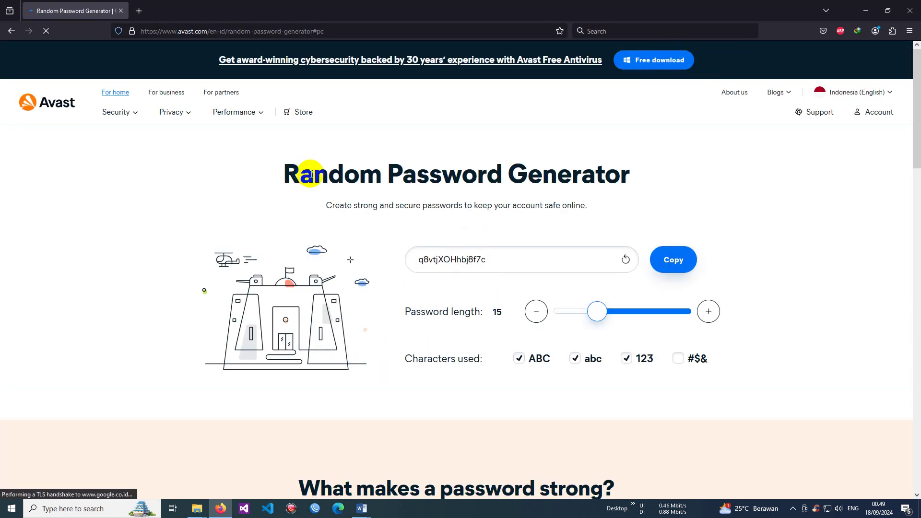
Set the password length to 8 and restrict the characters to numbers only, excluding uppercase and lowercase letters
left_click(536, 315)
left_click(535, 315)
left_click(536, 316)
left_click(536, 315)
left_click(536, 315)
left_click(536, 316)
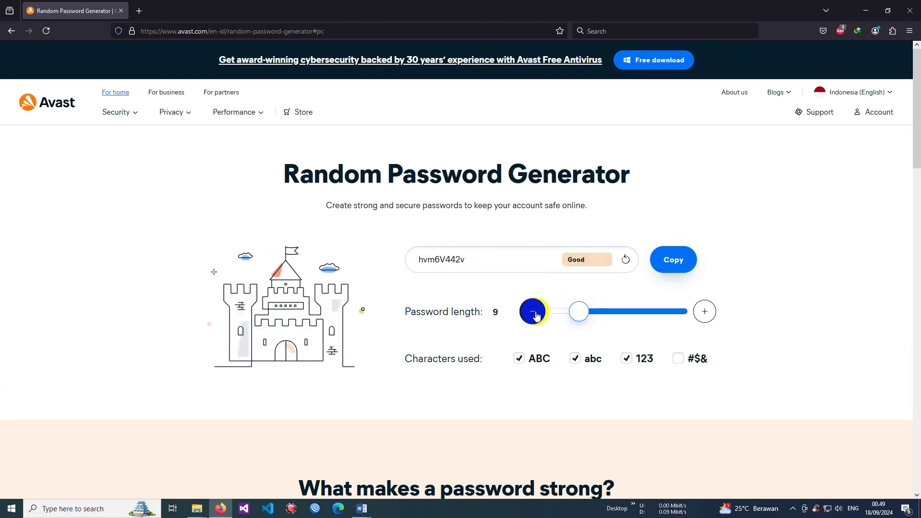
left_click(536, 315)
left_click(536, 316)
left_click(704, 314)
left_click(536, 315)
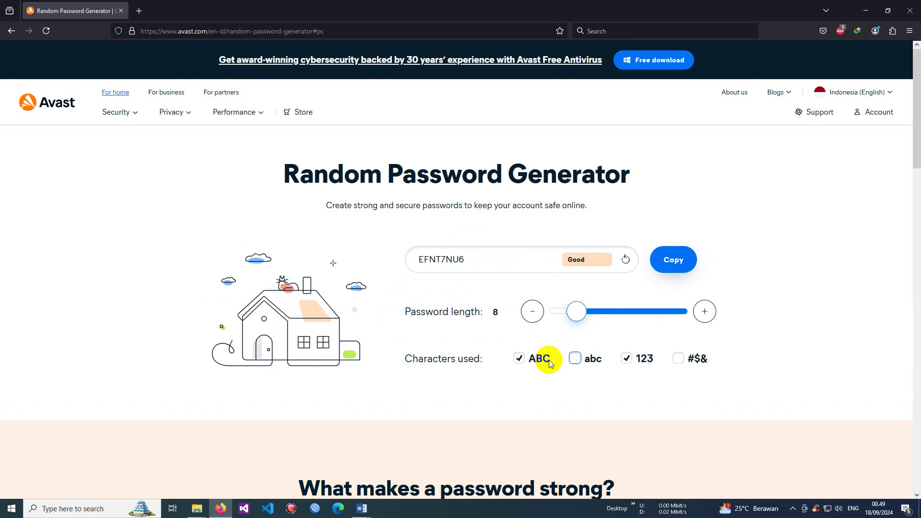
left_click(523, 362)
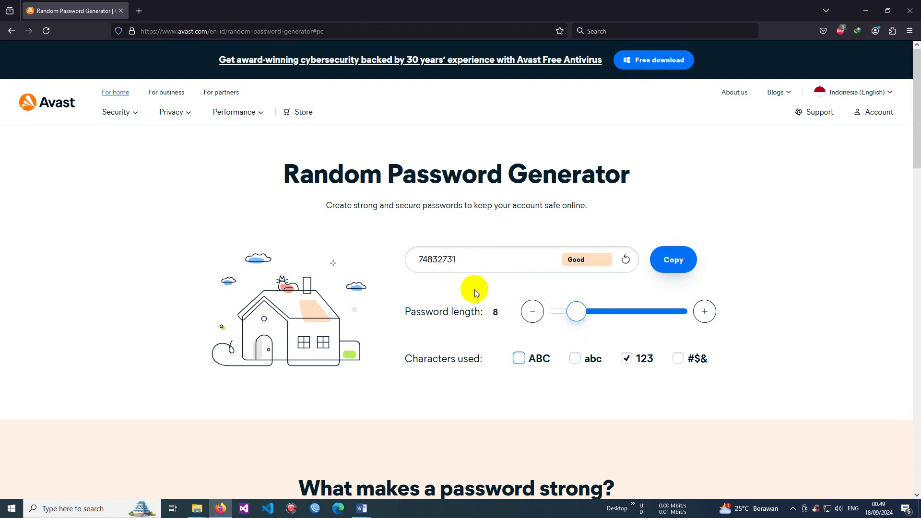
Copy the generated password and paste it as text only over KODE in the Word post title
left_click(663, 261)
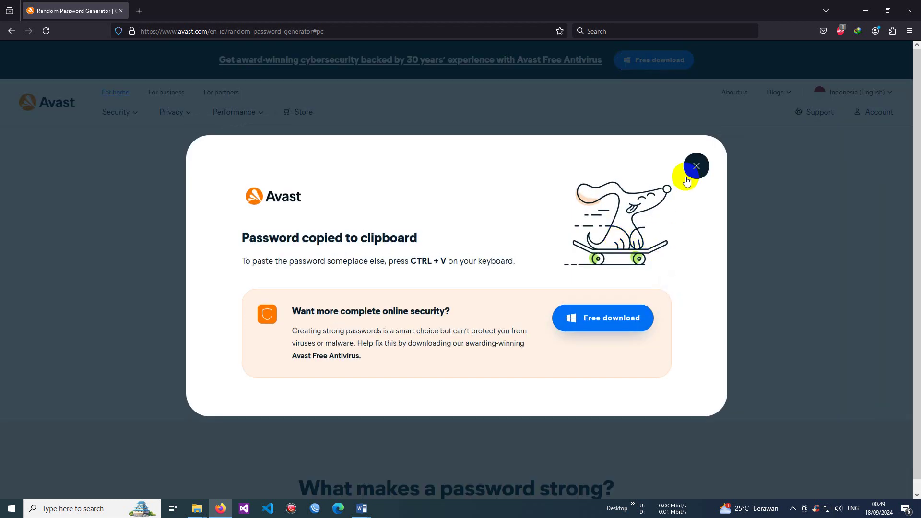
key("alt+Tab")
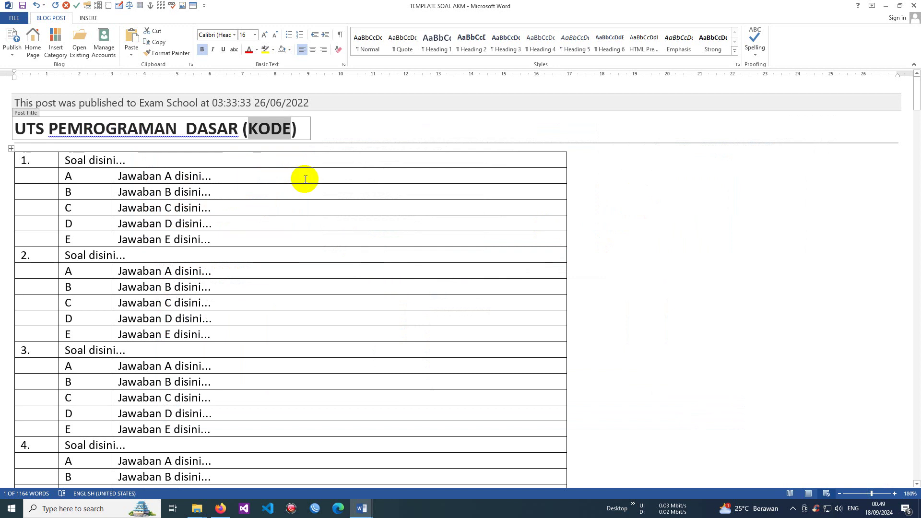
right_click(269, 134)
left_click(290, 173)
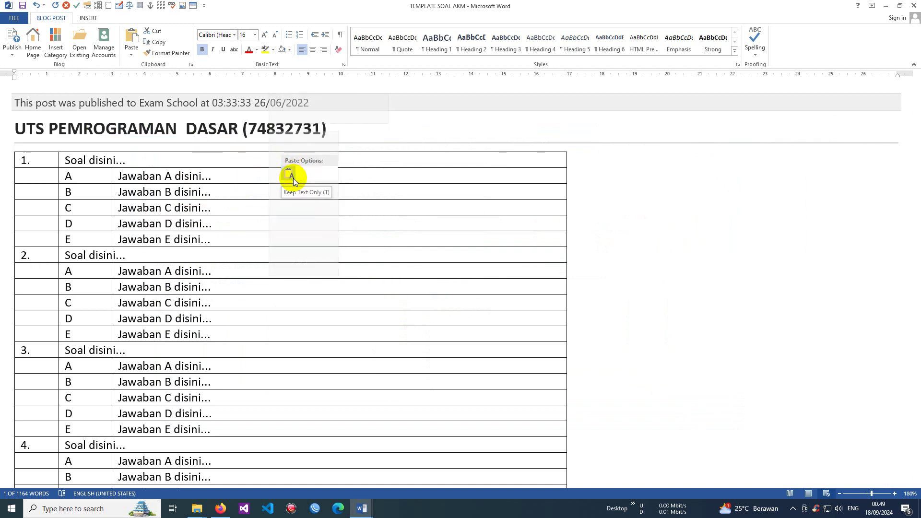
left_click(361, 126)
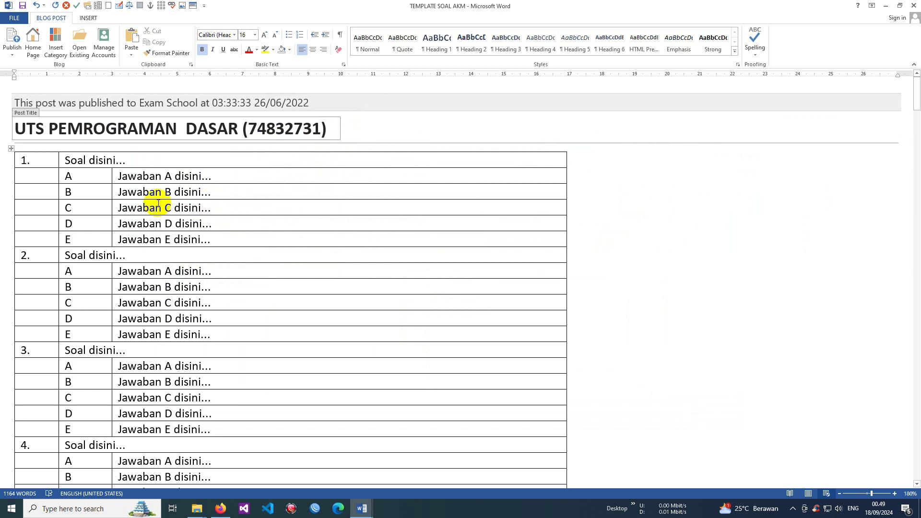
left_click_drag(248, 128, 318, 129)
left_click(318, 129)
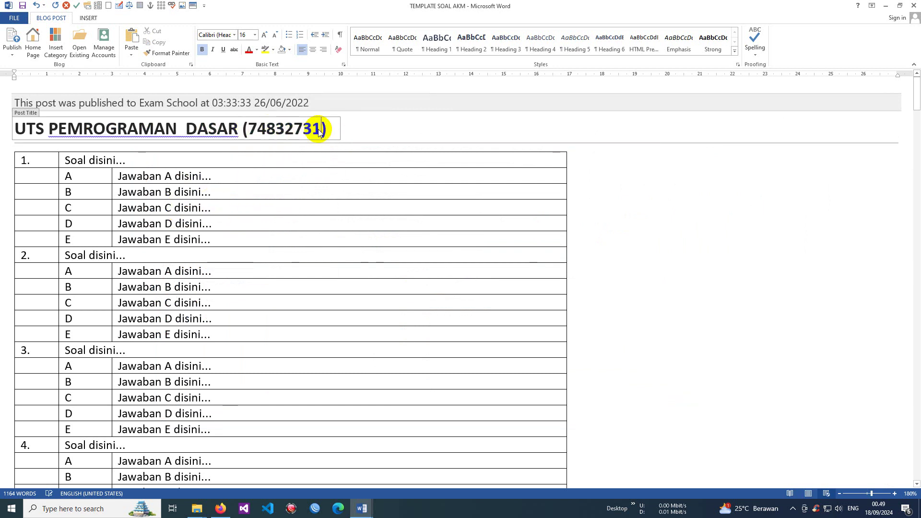
left_click_drag(248, 128, 318, 129)
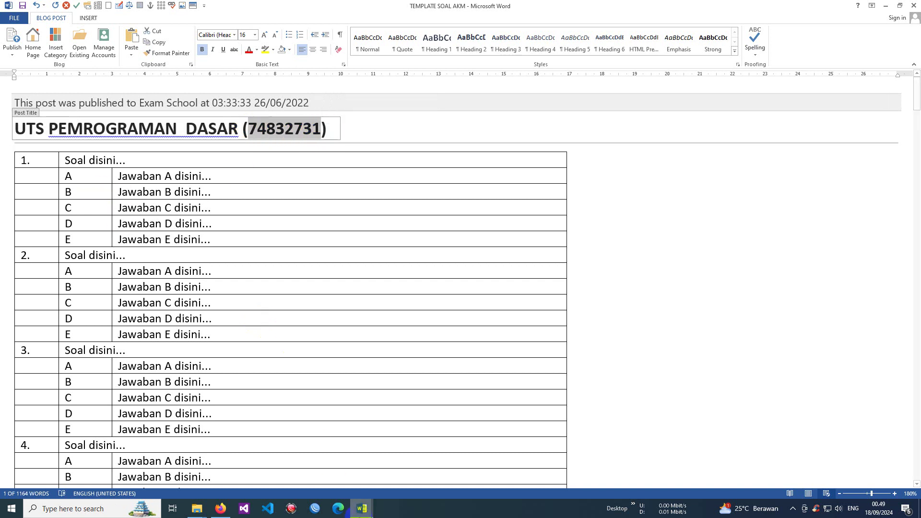
Copy the text of question 1 from the Contoh Soal AKM Pemrograman Dasar RPL document and return to the template
mouse_move(358, 511)
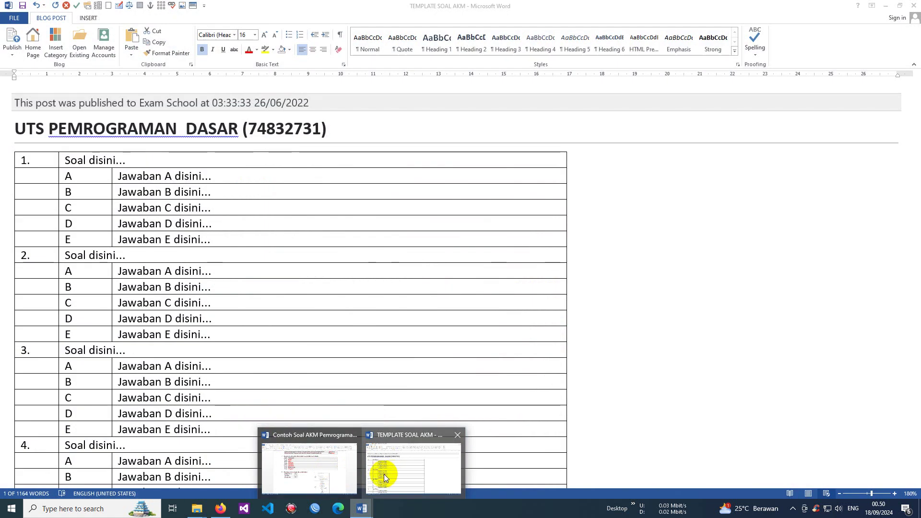
left_click(320, 468)
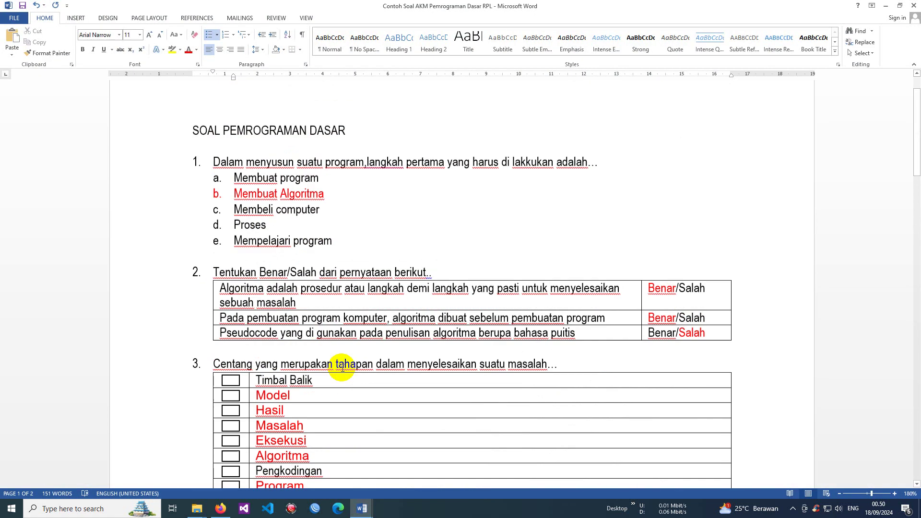
scroll(342, 368, "up", 1)
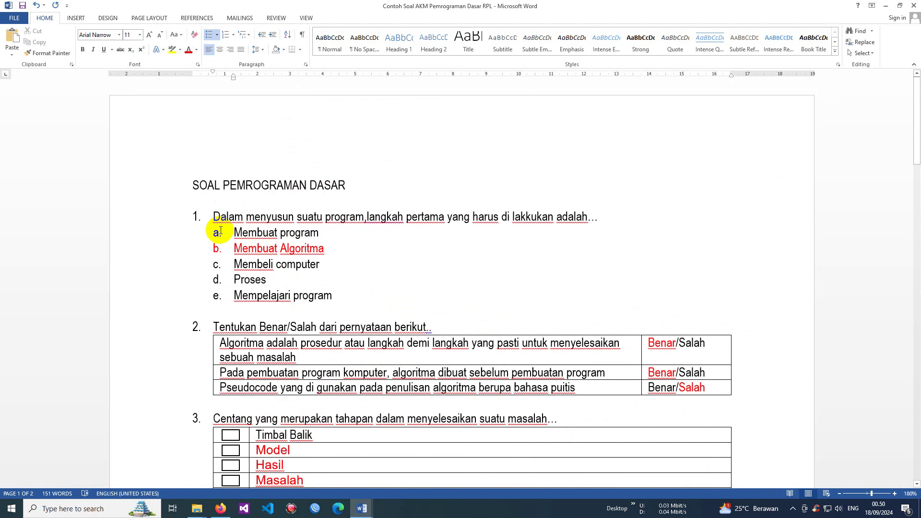
left_click_drag(214, 217, 597, 222)
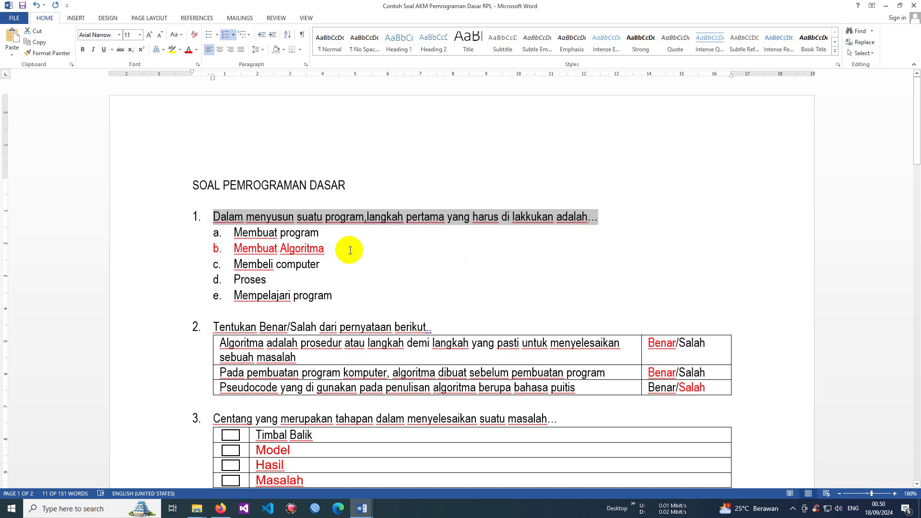
key("alt+Tab")
left_click(58, 163)
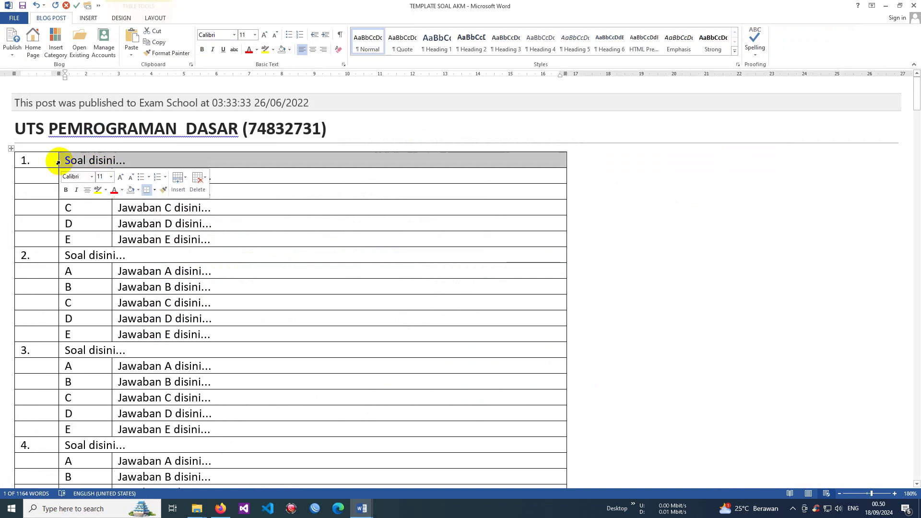
right_click(72, 162)
left_click(358, 207)
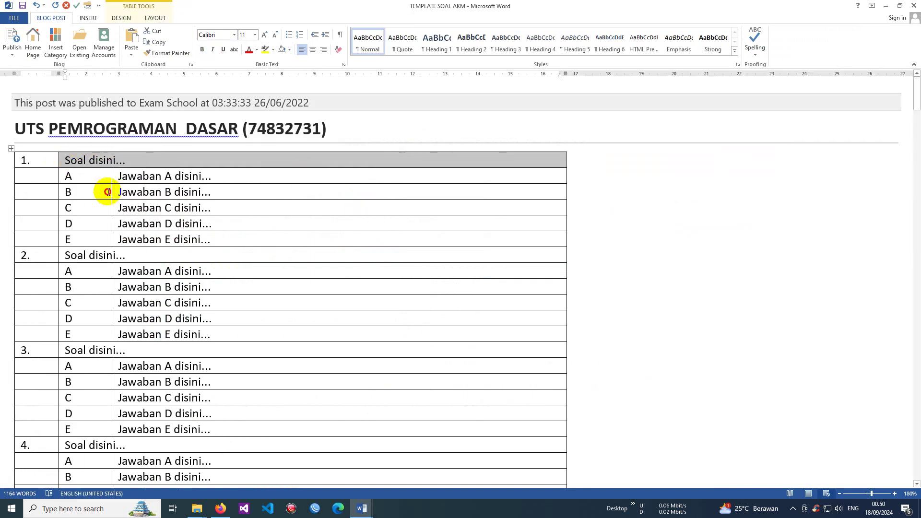
left_click(98, 192)
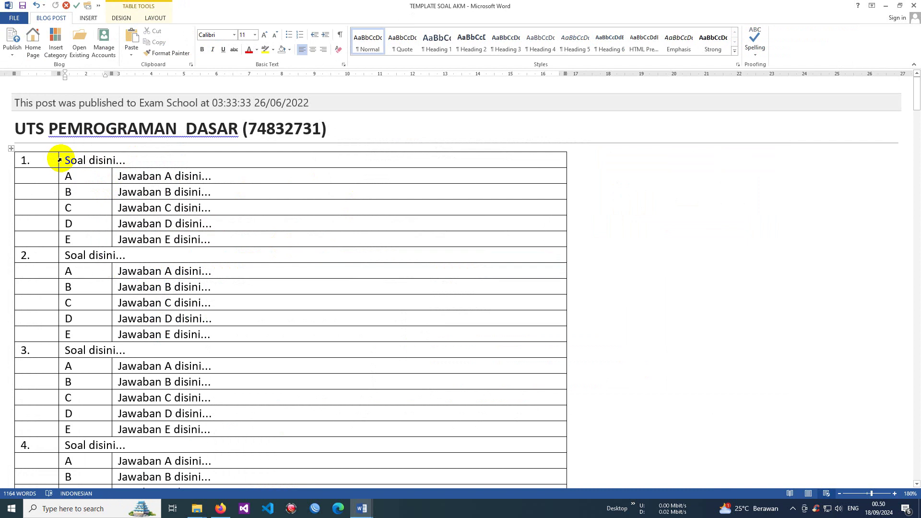
Replace the question 1 placeholder "Soal disini..." with the copied question as plain text and remove its extra leading number
left_click(60, 160)
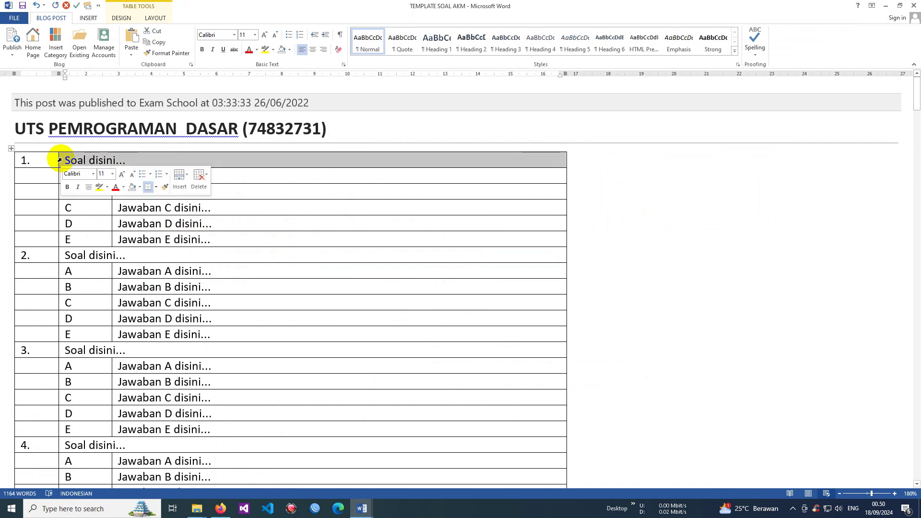
right_click(61, 161)
left_click(124, 203)
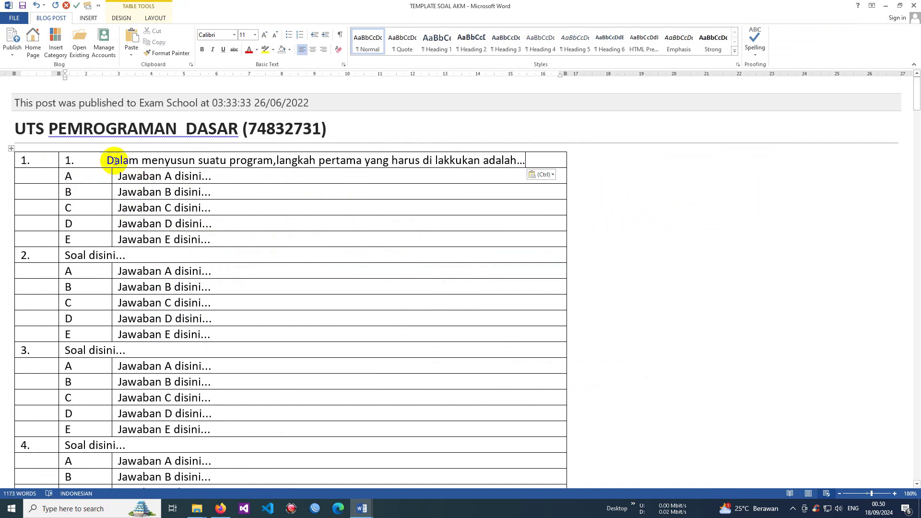
key("BackSpace")
key("BackSpace")
key("BackSpace")
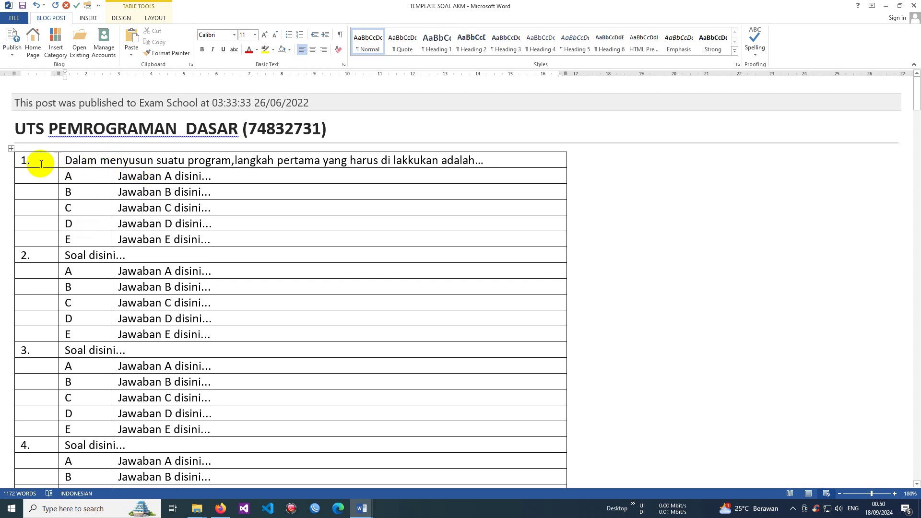
Copy option a, "Membuat program", from the sample document and paste it as plain text over question 1's answer A placeholder
mouse_move(67, 175)
left_mouse_down()
mouse_move(76, 177)
mouse_move(82, 238)
left_mouse_up()
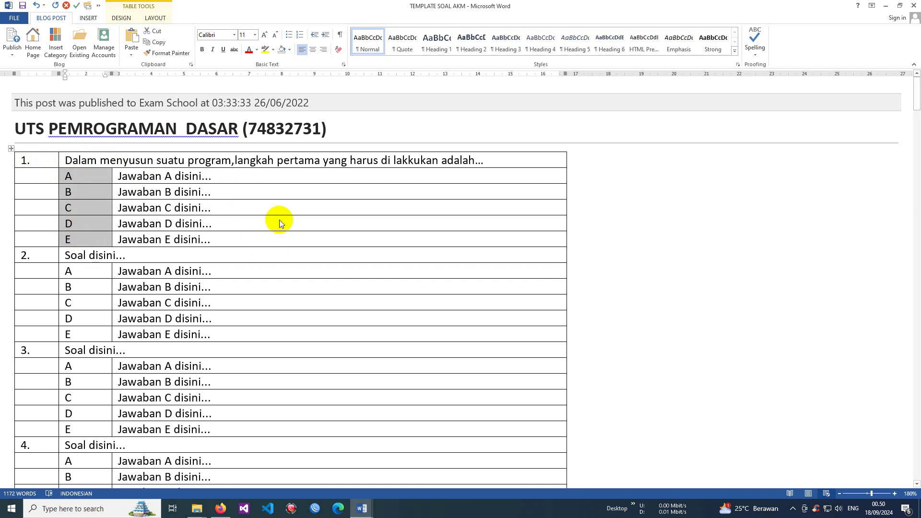
key("alt+Tab")
left_click_drag(235, 233, 309, 232)
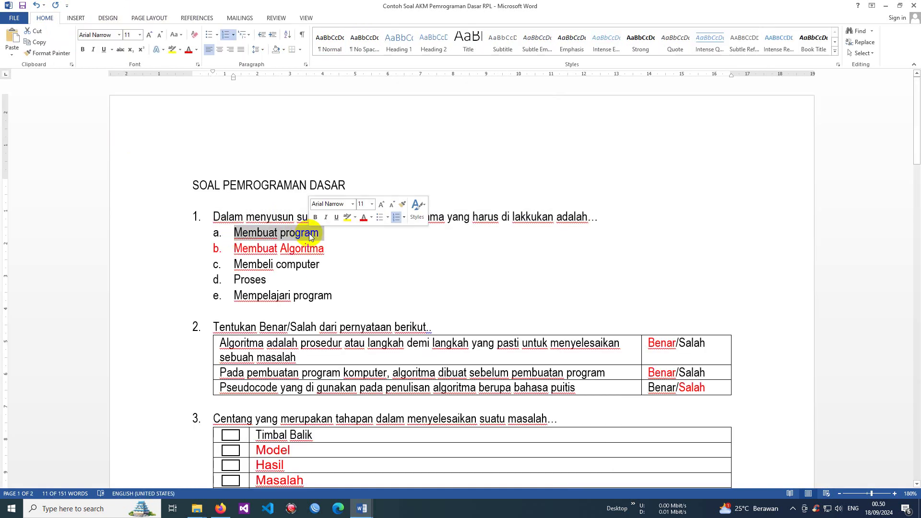
key("alt+Tab")
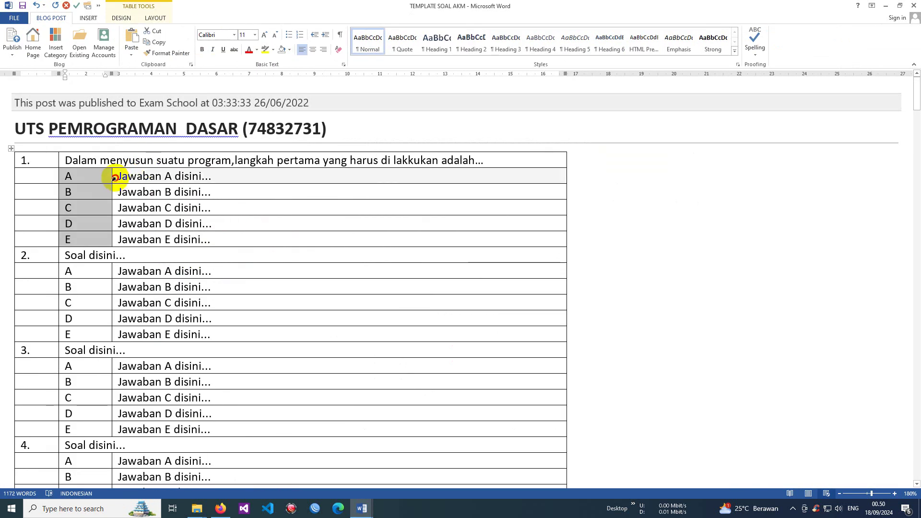
right_click(114, 177)
left_click(180, 219)
Try to paste option b, "Membuat Algoritma", over question 1's answer B, then undo the answer A and B pastes
key("alt+Tab")
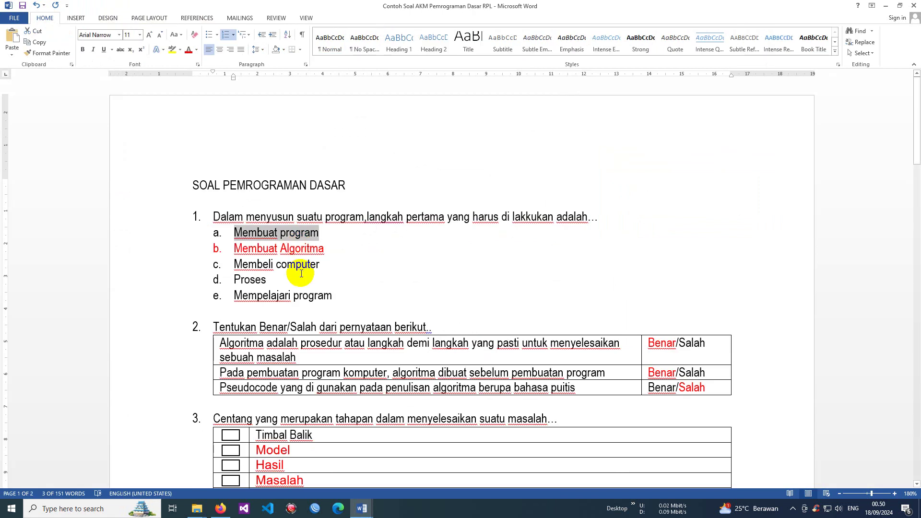
left_click_drag(234, 248, 326, 250)
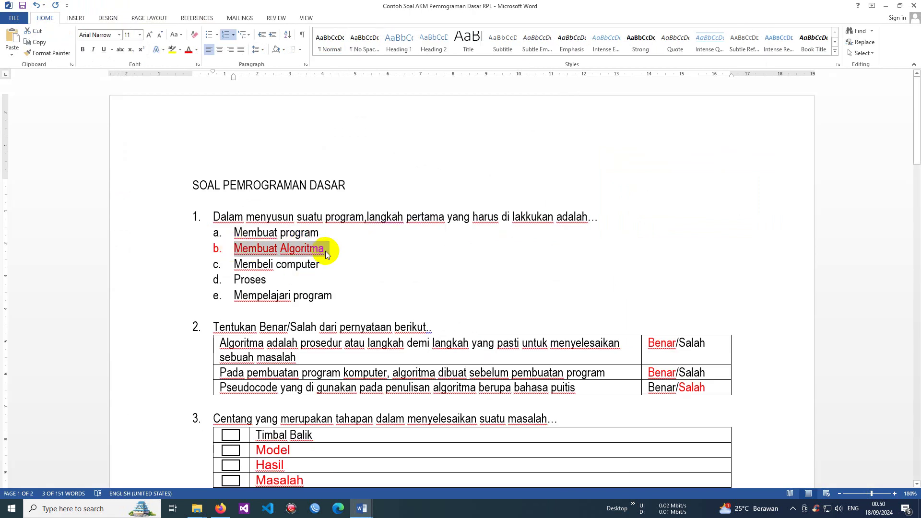
key("alt+Tab")
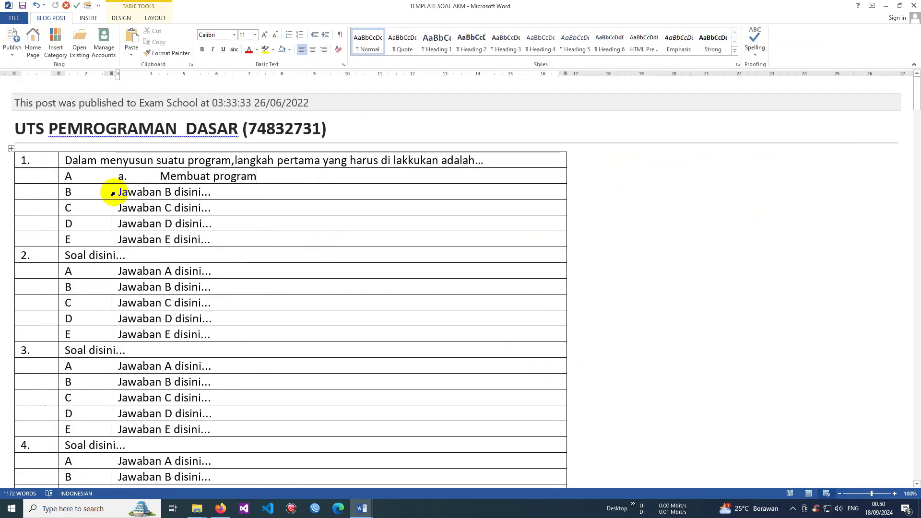
left_click(118, 192)
right_click(117, 192)
left_click(178, 236)
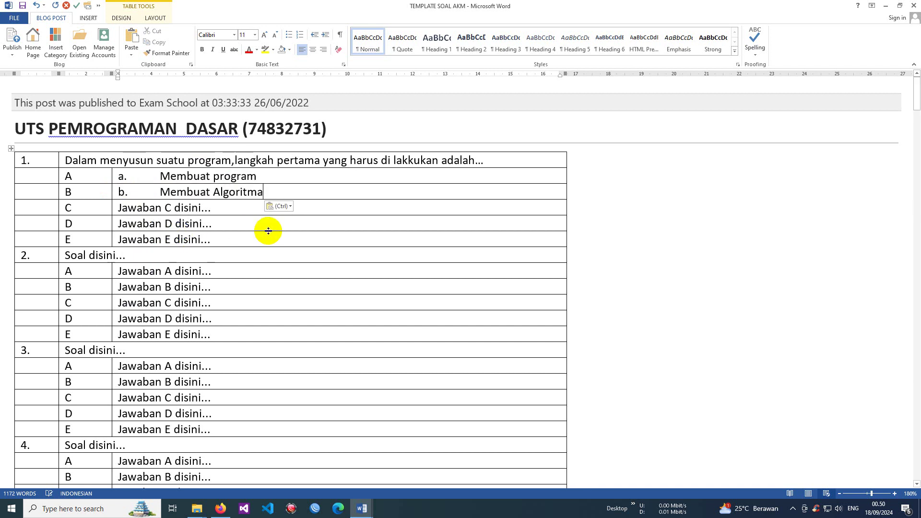
key("ctrl+z")
key("ctrl+z")
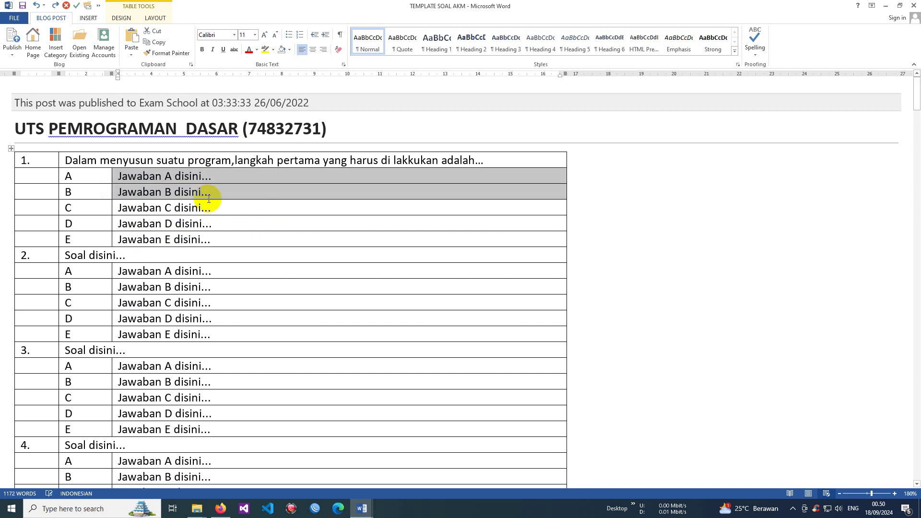
In the sample document, remove the automatic a–e lettering from question 1's five answer options
key("alt+Tab")
left_click_drag(195, 232, 192, 295)
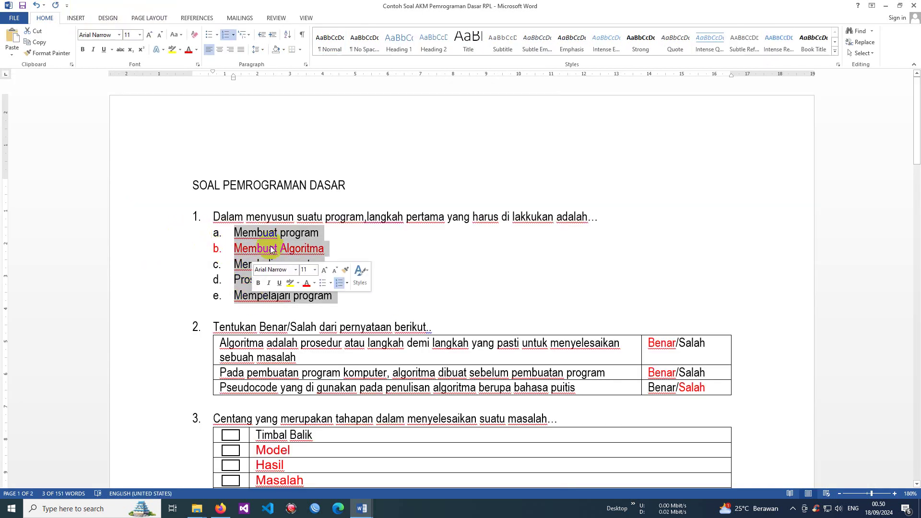
left_click(225, 36)
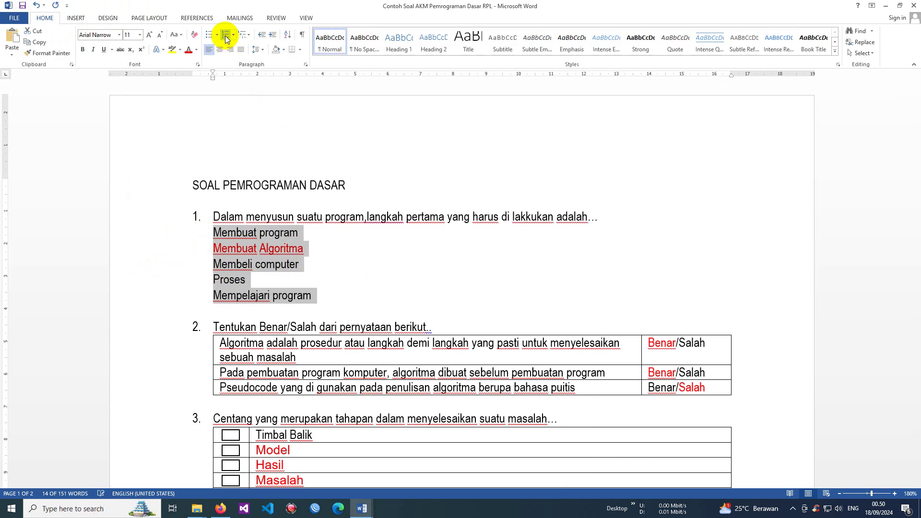
Copy "Membuat program" from the sample document and paste it as text only over question 1's answer A placeholder
left_click(187, 233)
left_click(172, 235)
key("ctrl+c")
key("alt+Tab")
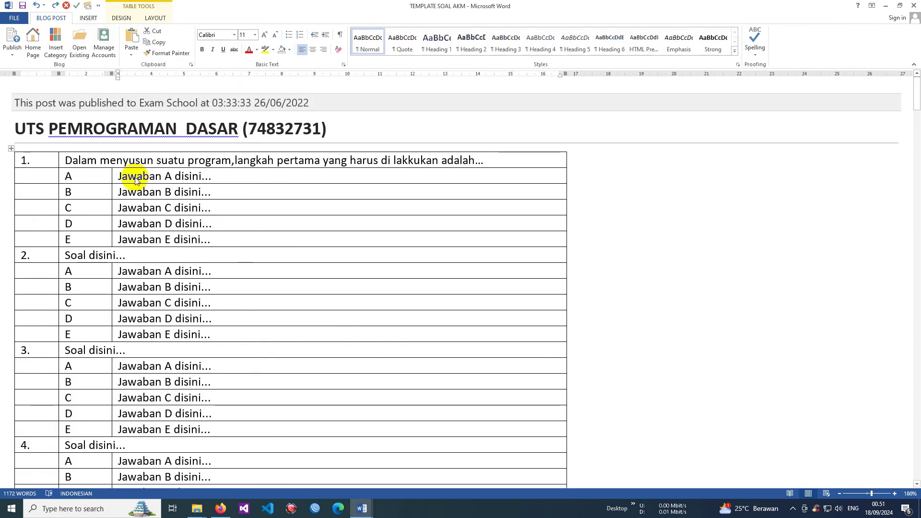
left_click(115, 177)
right_click(114, 178)
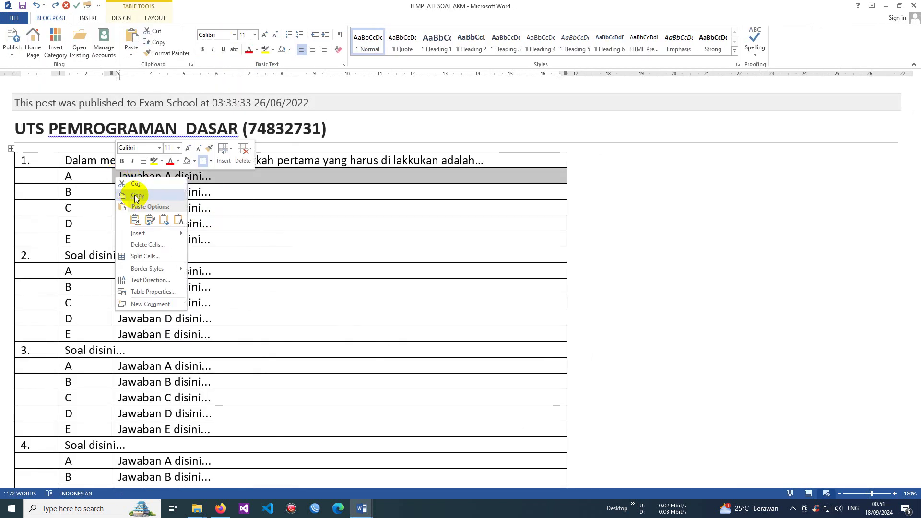
left_click(173, 220)
Copy "Membuat Algoritma" from the sample document and paste it as text only over question 1's answer B placeholder
key("alt+Tab")
left_click(177, 248)
key("ctrl+c")
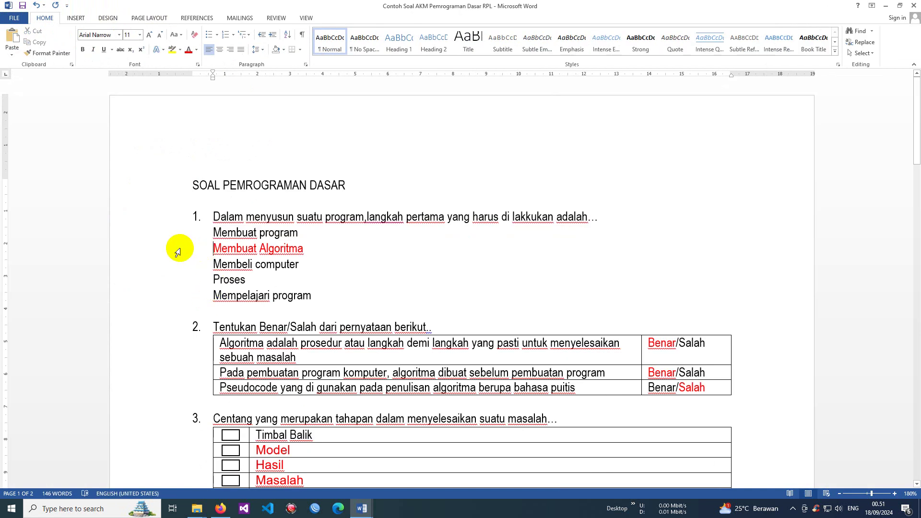
key("alt+Tab")
left_click(115, 192)
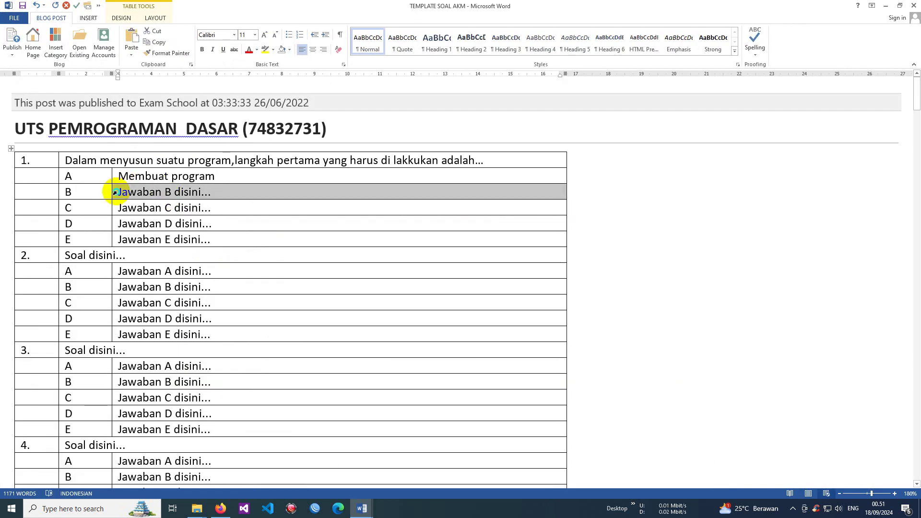
right_click(118, 192)
left_click(178, 235)
Copy "Membeli computer" from the sample document and paste it as text only over question 1's answer C placeholder
key("alt+Tab")
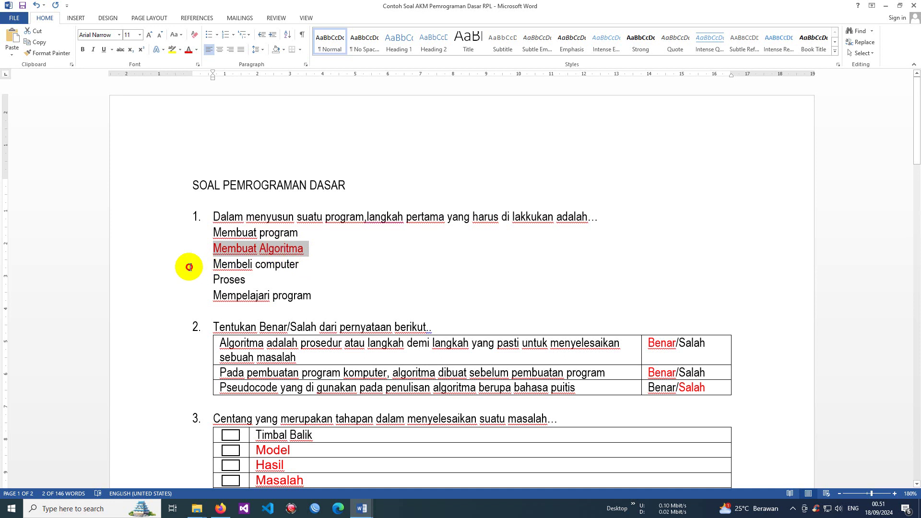
left_click(171, 264)
key("ctrl+c")
key("alt+Tab")
left_click(116, 208)
right_click(115, 209)
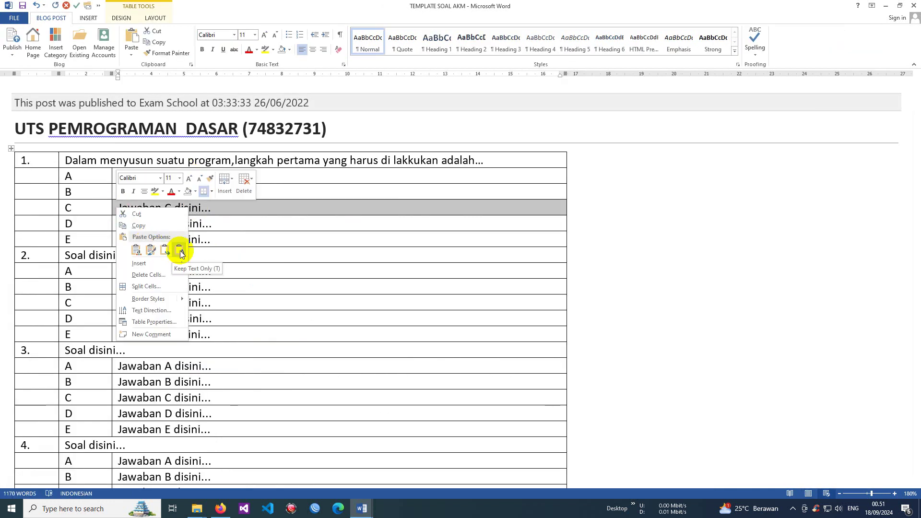
left_click(180, 252)
Copy "Proses" from the sample document and paste it as text only over question 1's answer D placeholder
key("alt+Tab")
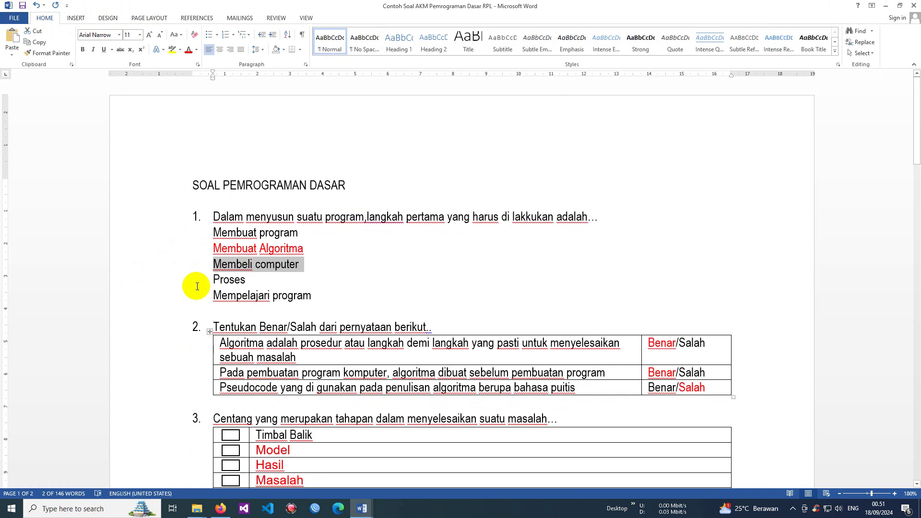
left_click(182, 281)
key("ctrl+c")
key("alt+Tab")
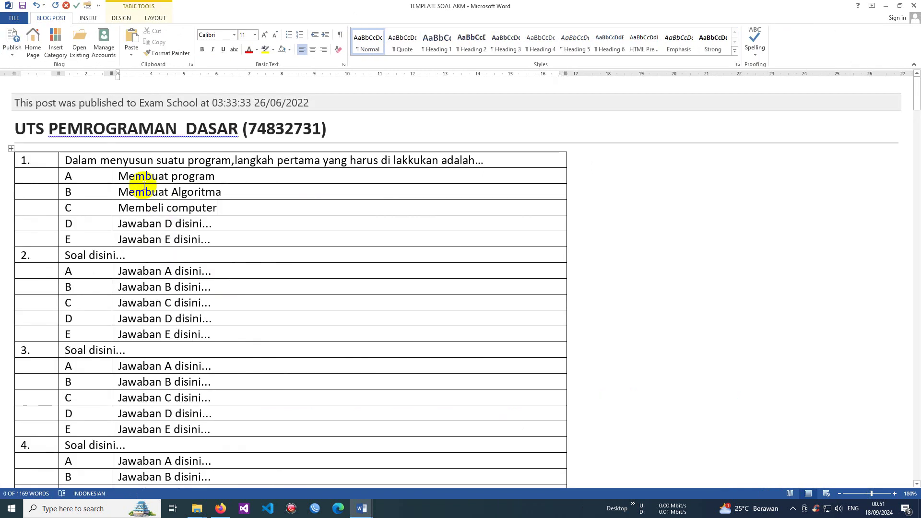
left_click(118, 228)
right_click(118, 229)
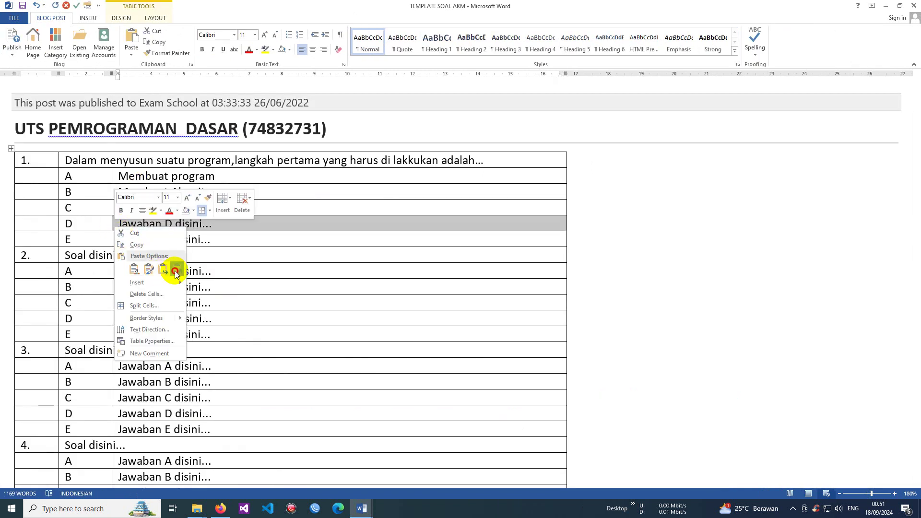
left_click(180, 268)
Copy "Mempelajari program" from the sample document and paste it as text only over question 1's answer E placeholder
key("alt+Tab")
left_click(166, 296)
key("ctrl+c")
key("alt+Tab")
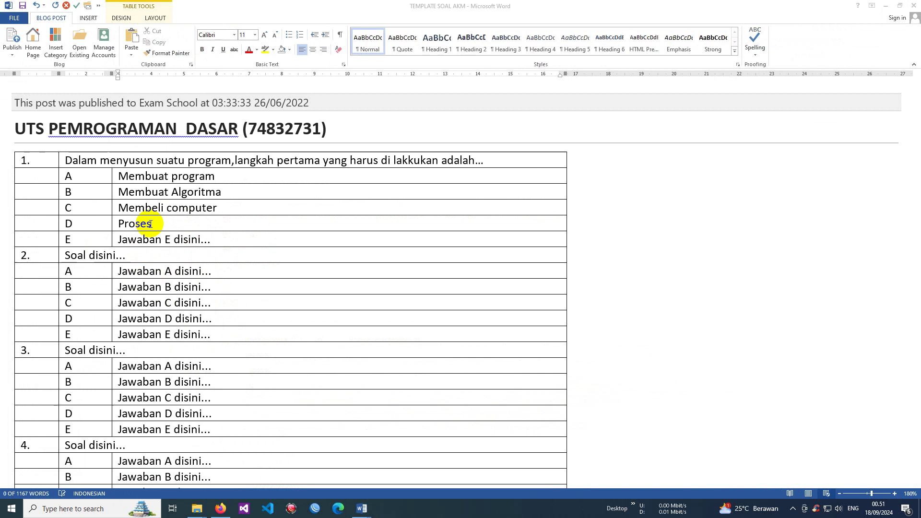
left_click(114, 239)
right_click(113, 238)
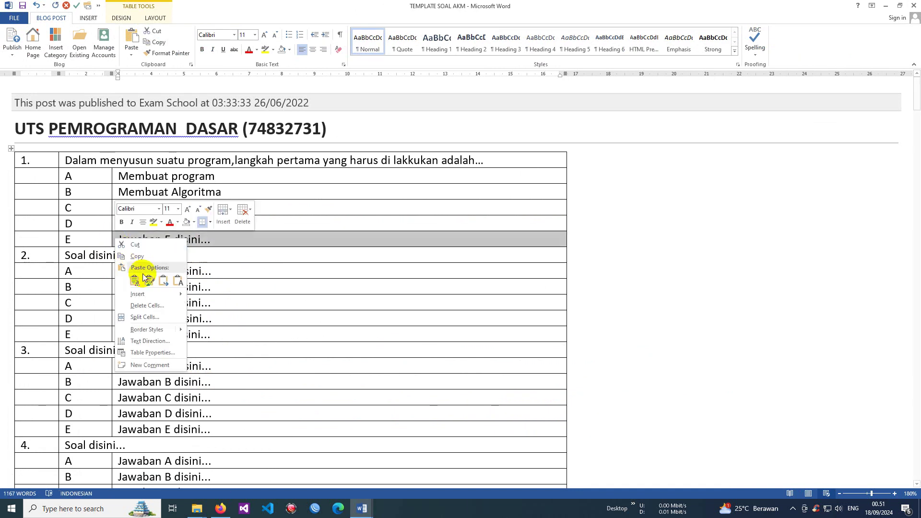
left_click(168, 281)
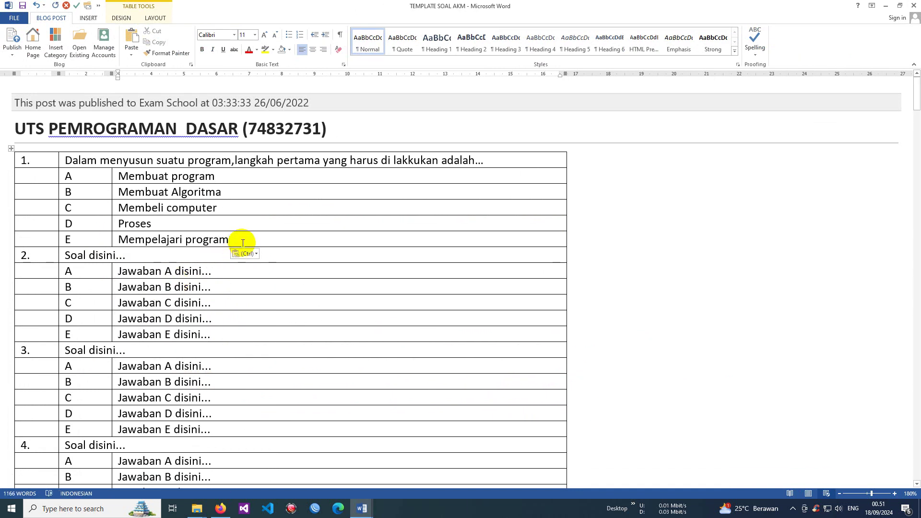
left_click_drag(242, 243, 6, 156)
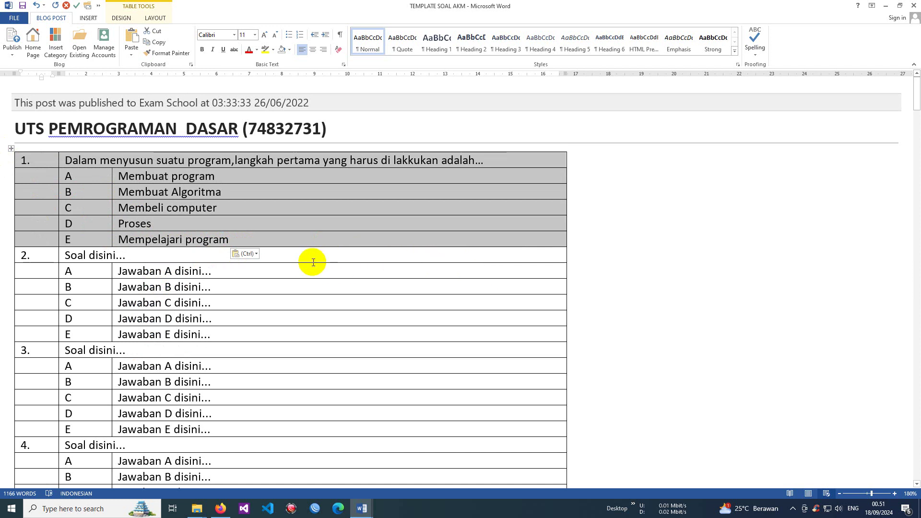
In the sample document, end question 2 with an ellipsis and copy its text, "Tentukan Benar/Salah dari pernyataan berikut…"
scroll(314, 262, "down", 3)
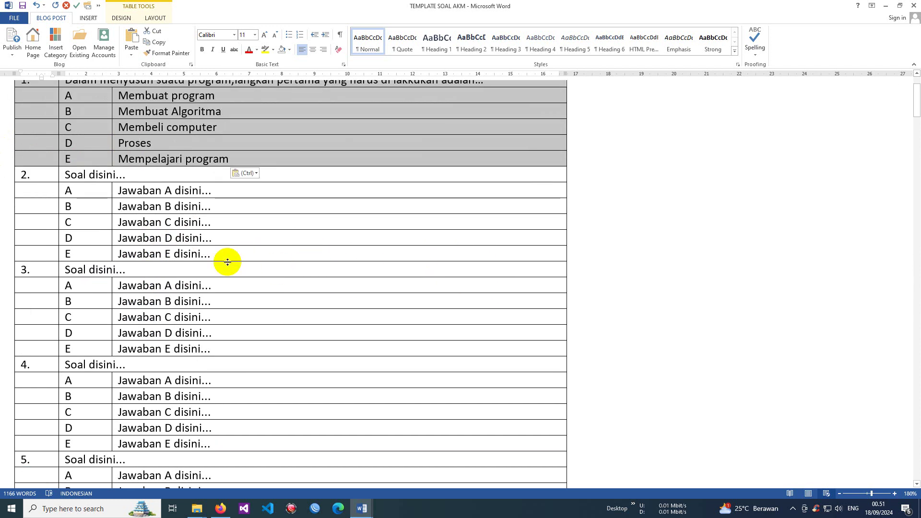
key("alt+Tab")
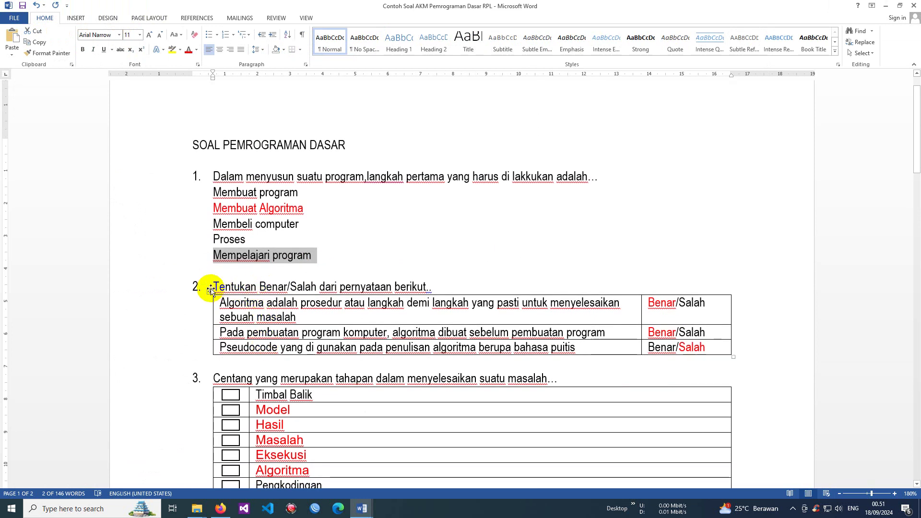
left_click_drag(217, 286, 422, 286)
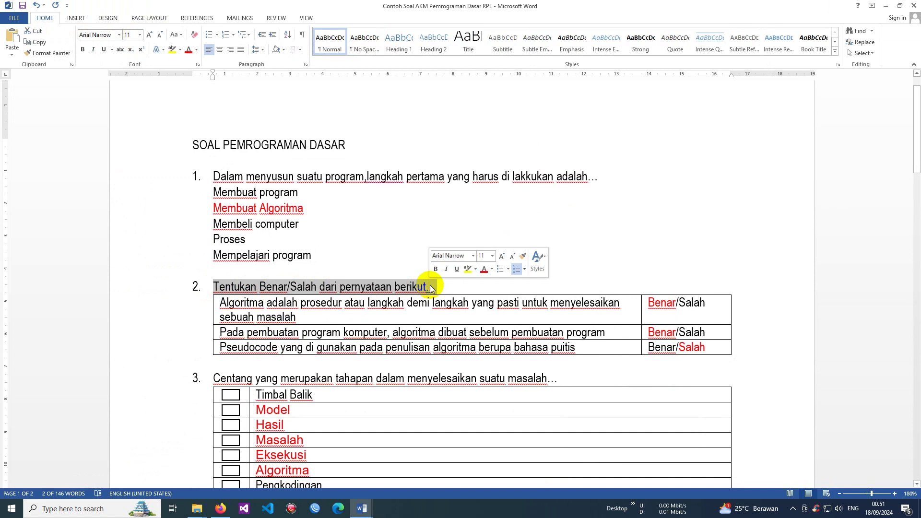
left_click(446, 290)
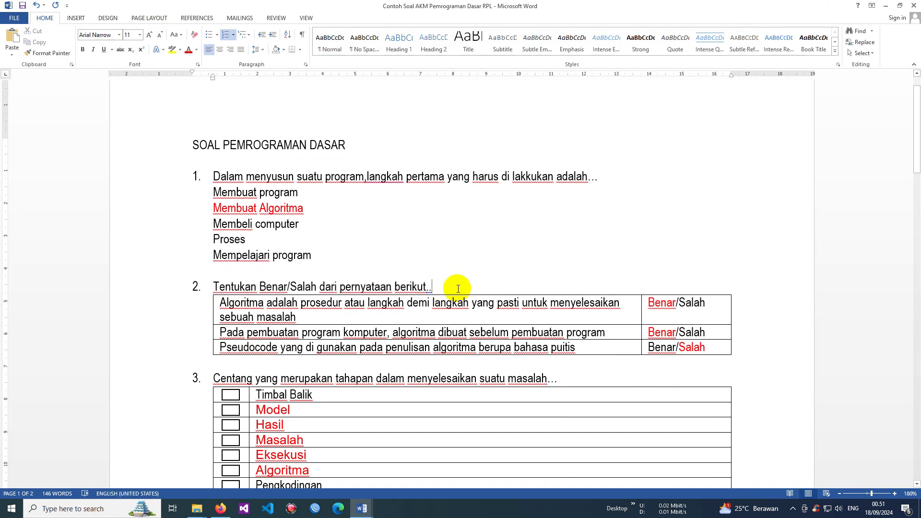
triple_click(214, 286)
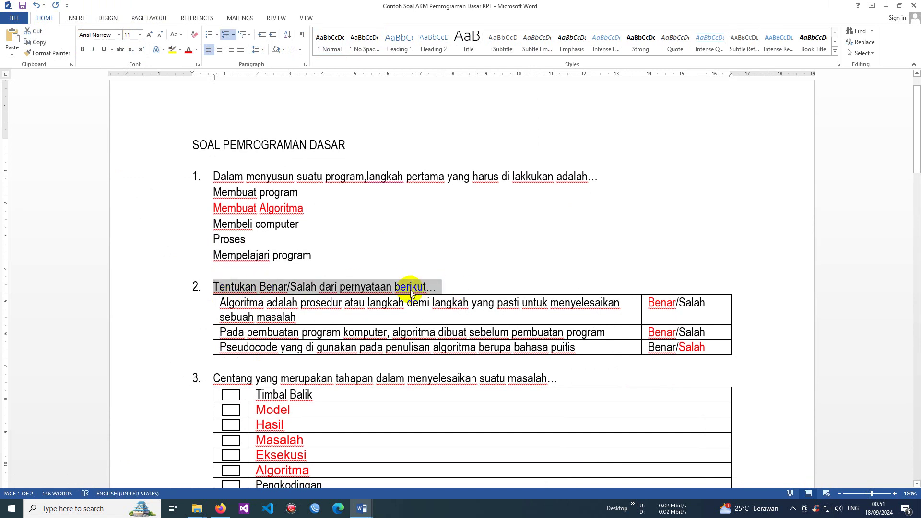
left_click(346, 289)
left_click_drag(216, 287, 435, 286)
key("alt+Tab")
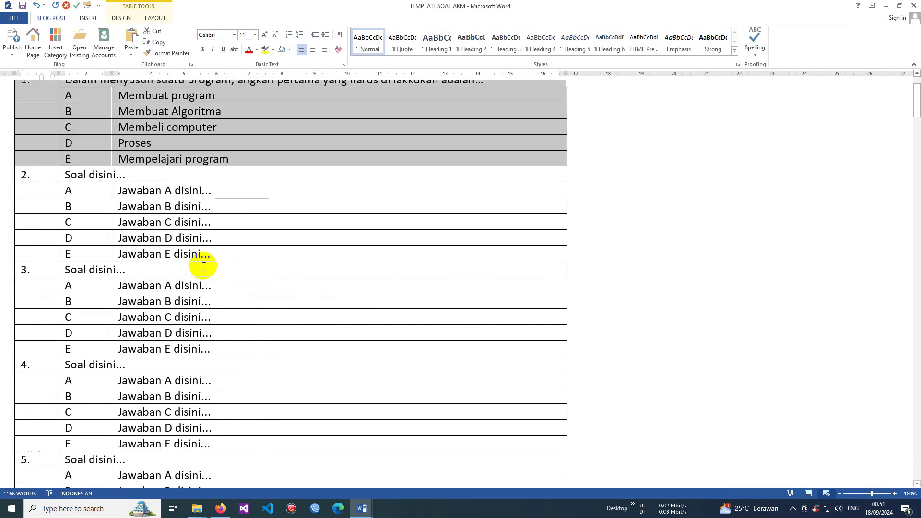
Replace the template's question 2 placeholder with the copied question as plain text and remove its extra leading number
left_click(58, 176)
right_click(58, 175)
left_click(77, 211)
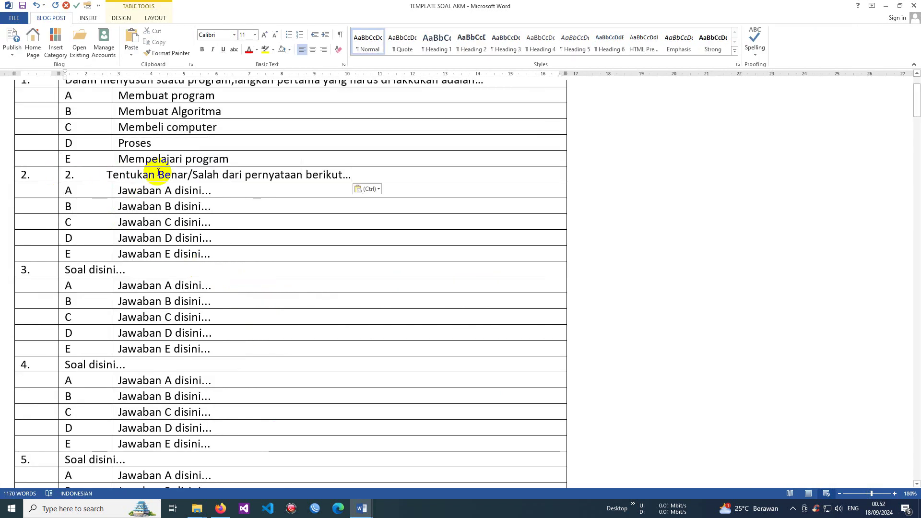
key("BackSpace")
key("BackSpace")
key("BackSpace")
Add an empty line below the question 2 text in the same table cell
left_click(325, 177)
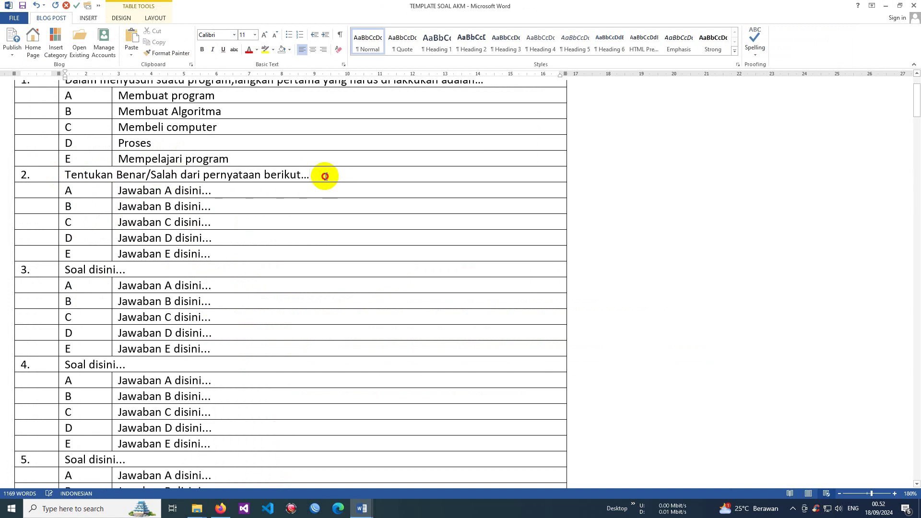
key("Return")
scroll(311, 184, "up", 3)
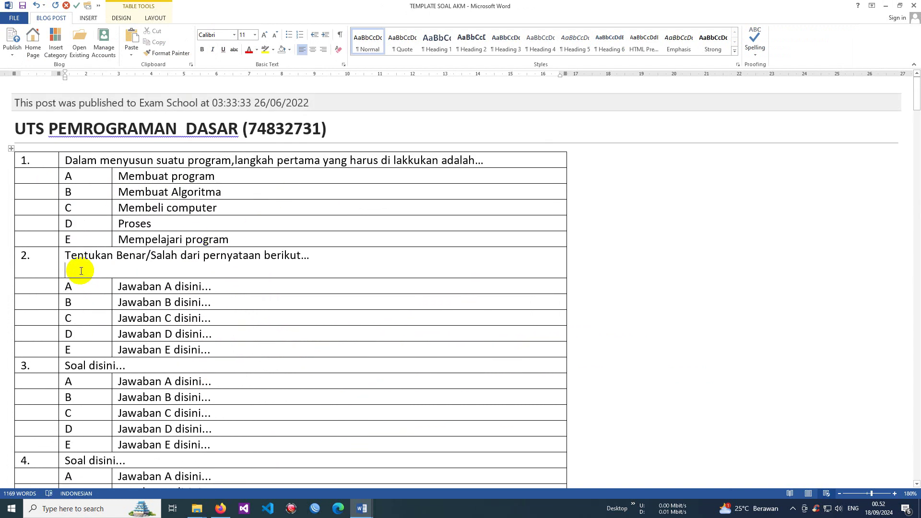
Copy question 2's three true/false statements from the sample document's table and return to the template
key("alt+Tab")
left_click_drag(407, 307, 417, 348)
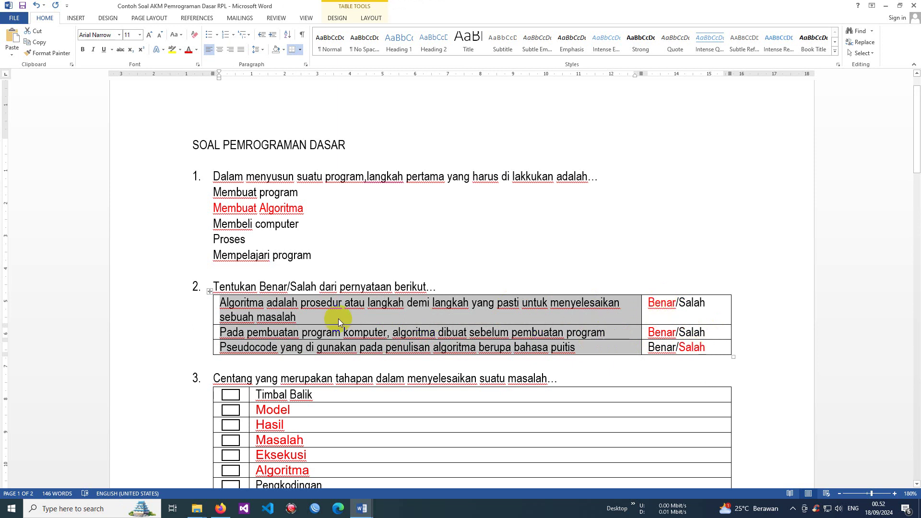
left_click_drag(307, 316, 331, 347)
key("ctrl+c")
key("alt+Tab")
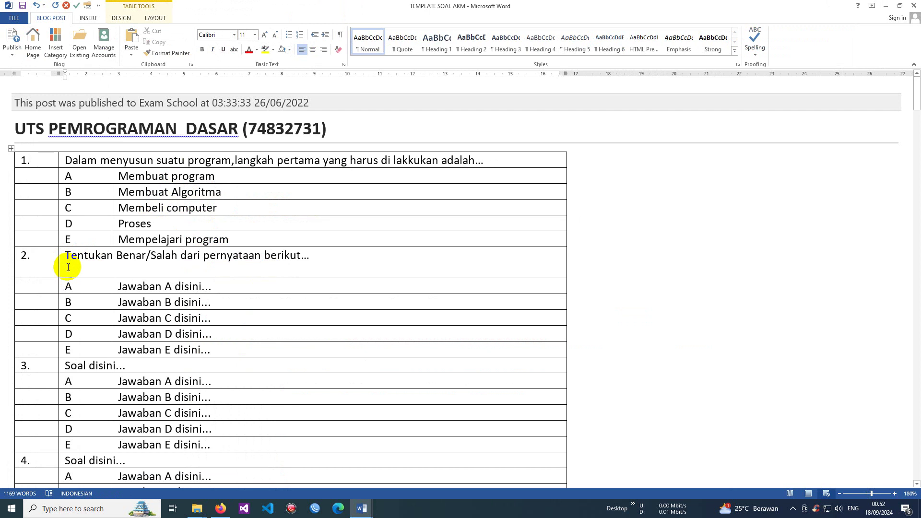
Run the Benar/Salah macro for question number 2 and set its number of statements to 3
left_click(98, 6)
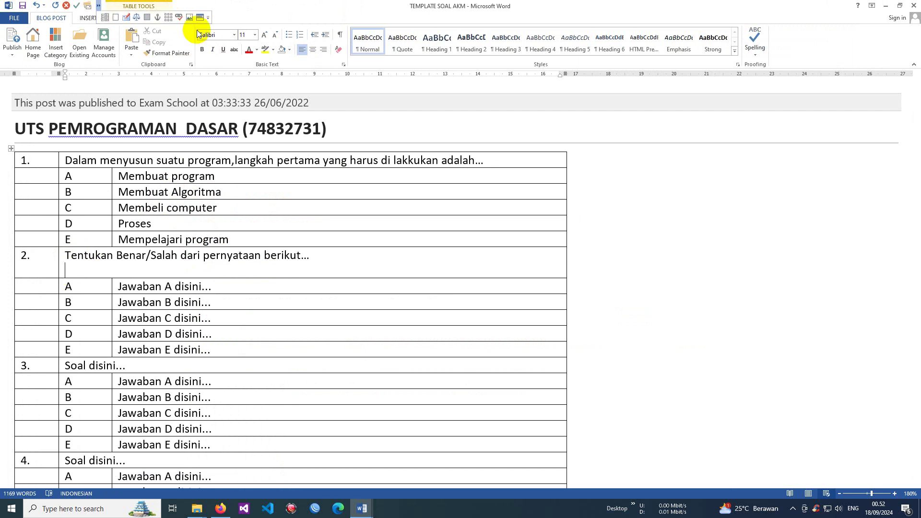
left_click(66, 6)
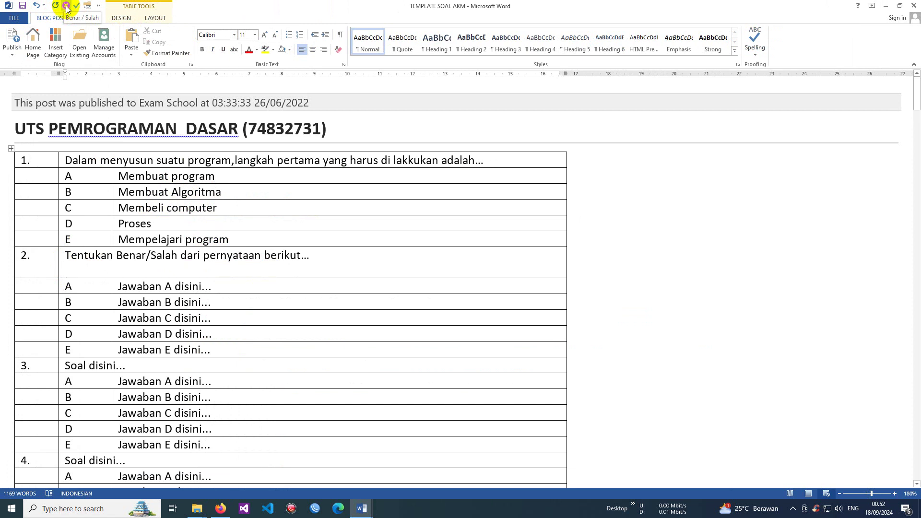
left_click(67, 5)
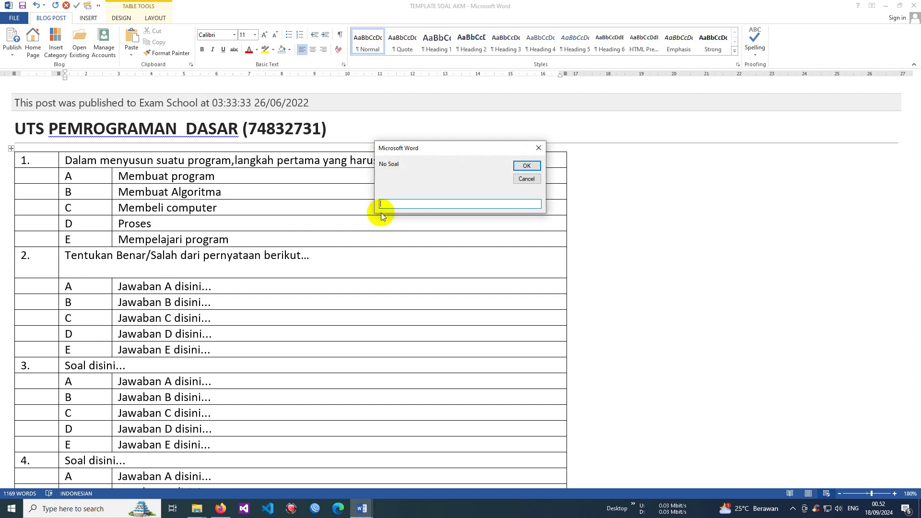
type("2")
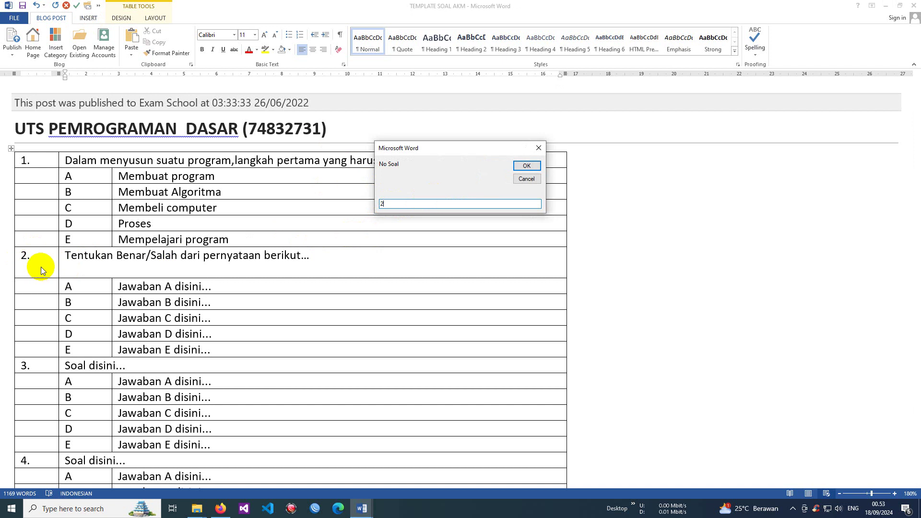
left_click(527, 165)
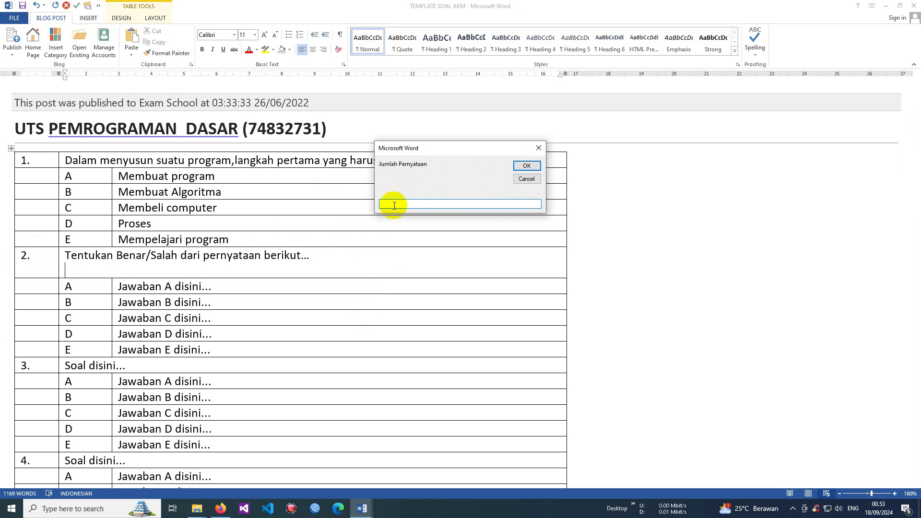
left_click(527, 166)
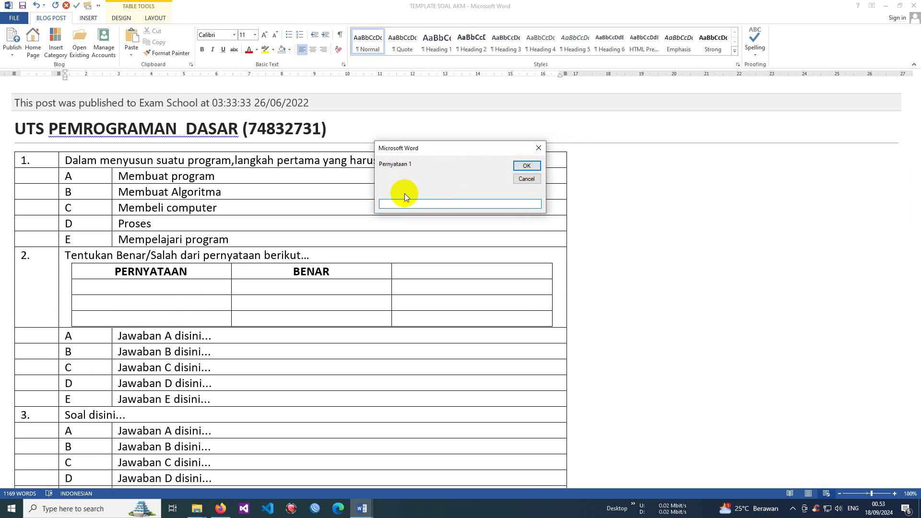
Enter P1, P2 and P3 as the placeholder texts for the three statements of the Benar/Salah table
mouse_move(364, 510)
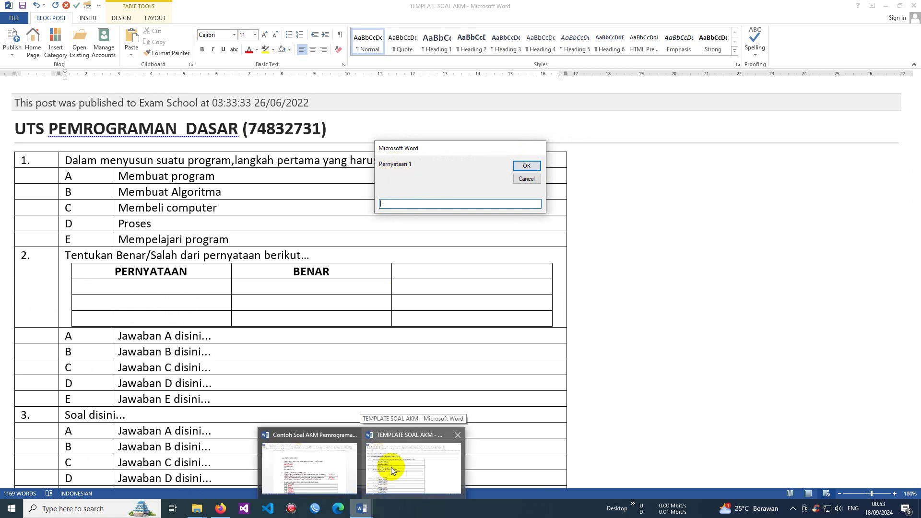
left_click(391, 203)
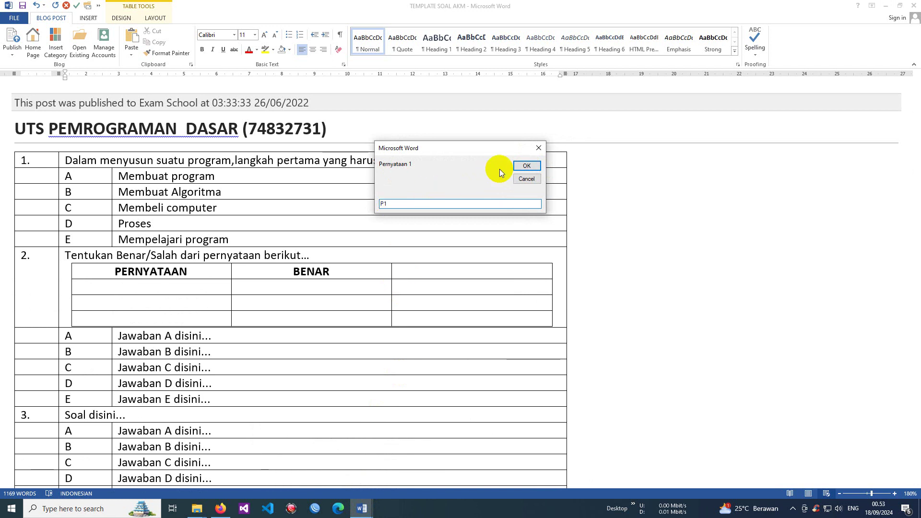
left_click(527, 165)
type("P2")
key("Return")
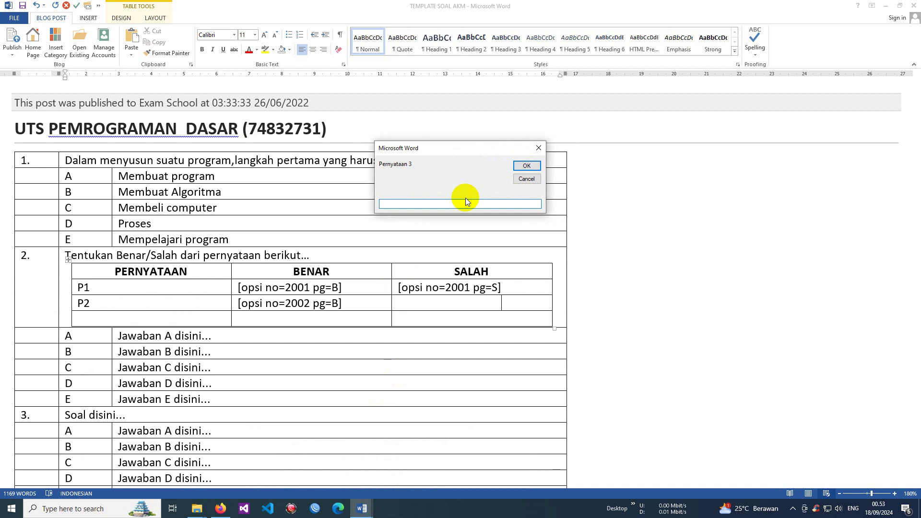
type("P3")
left_click(527, 166)
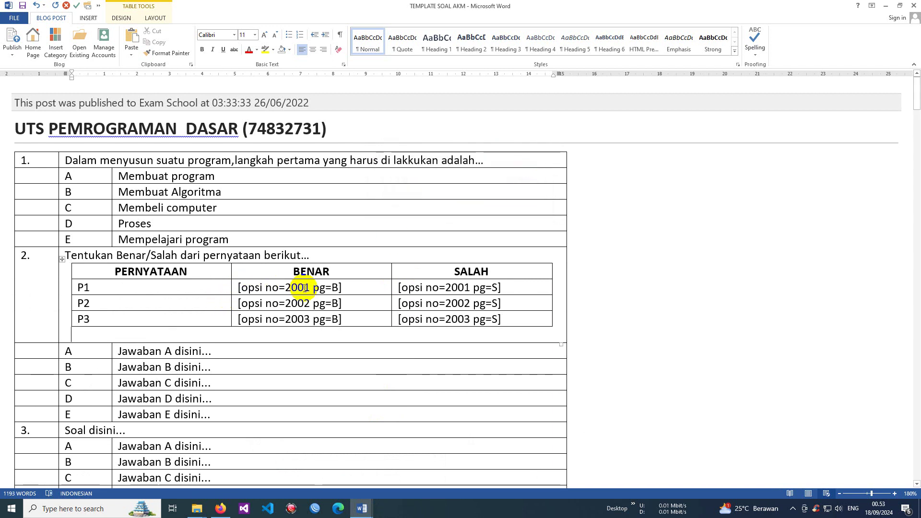
Replace P1 in question 2's table with the sample document's first statement, "Algoritma adalah prosedur atau langkah demi langkah…"
mouse_move(232, 288)
left_mouse_down()
mouse_move(438, 296)
mouse_move(464, 325)
left_mouse_up()
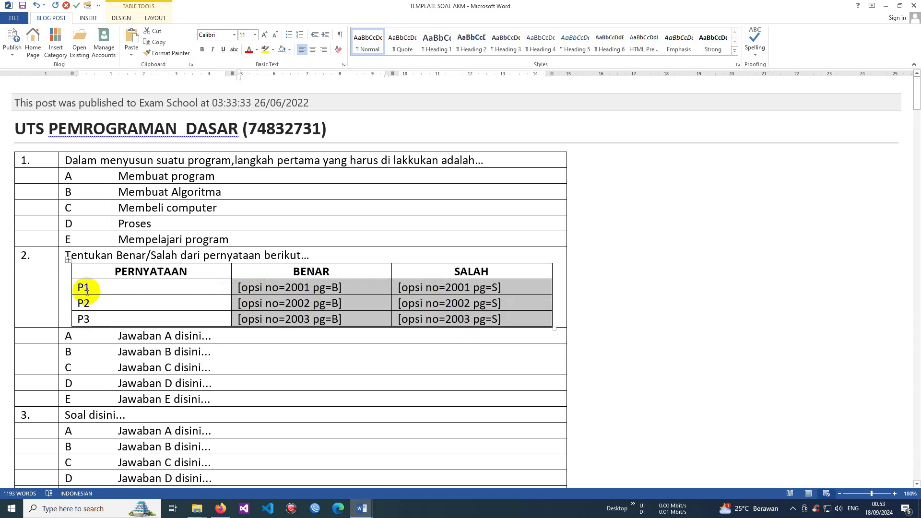
left_click_drag(80, 287, 78, 318)
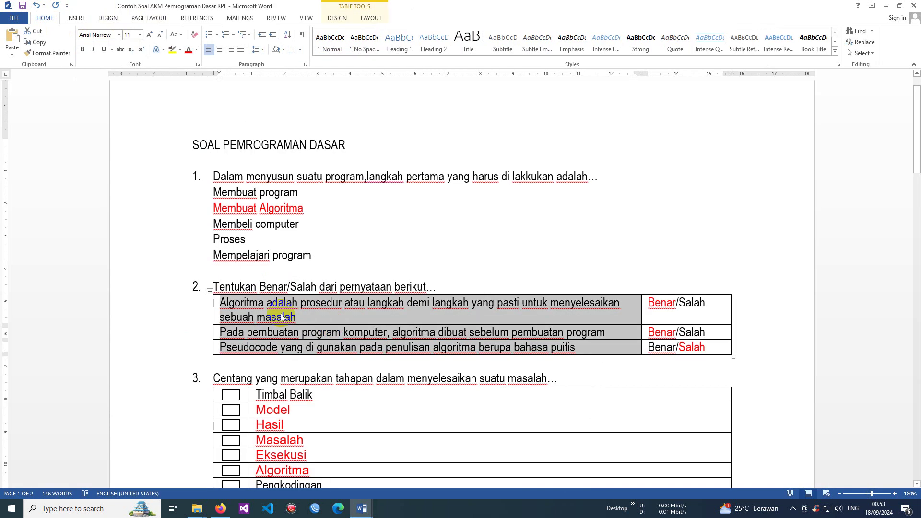
left_click(230, 302)
left_click_drag(241, 305, 306, 315)
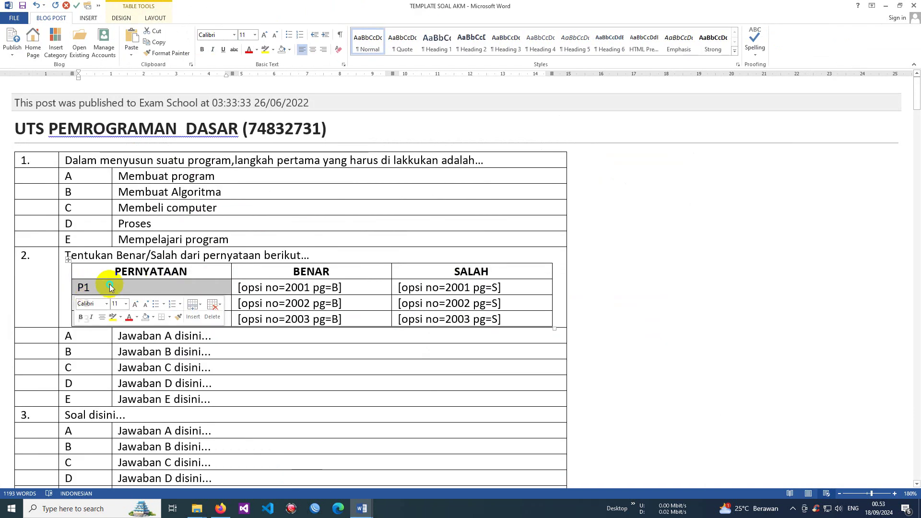
right_click(109, 287)
left_click(158, 318)
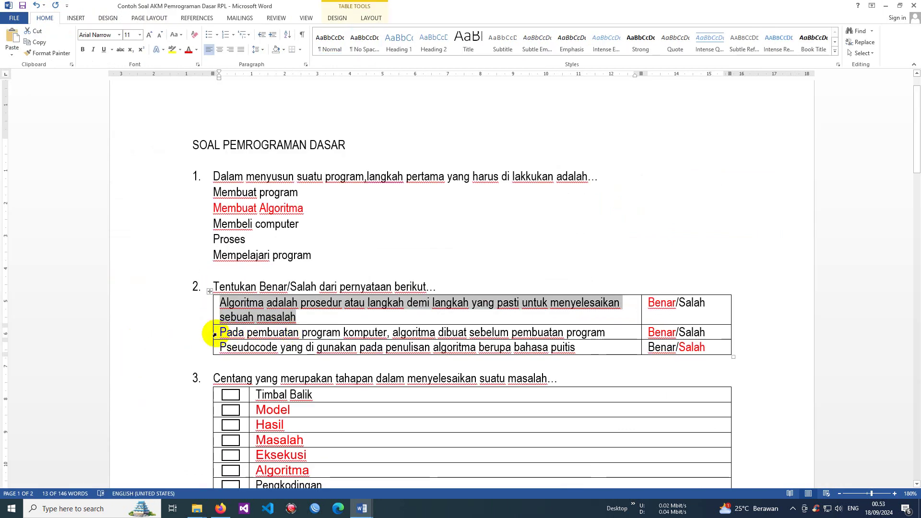
Replace P2 in question 2's table with the sample document's second statement, "Pada pembuatan program komputer, algoritma dibuat sebelum pembuatan program"
left_click(215, 335)
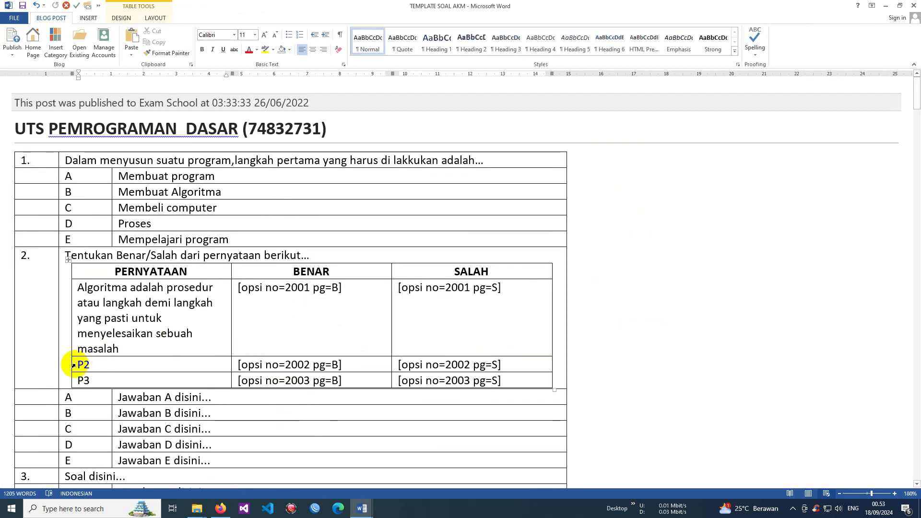
left_click(77, 365)
right_click(77, 365)
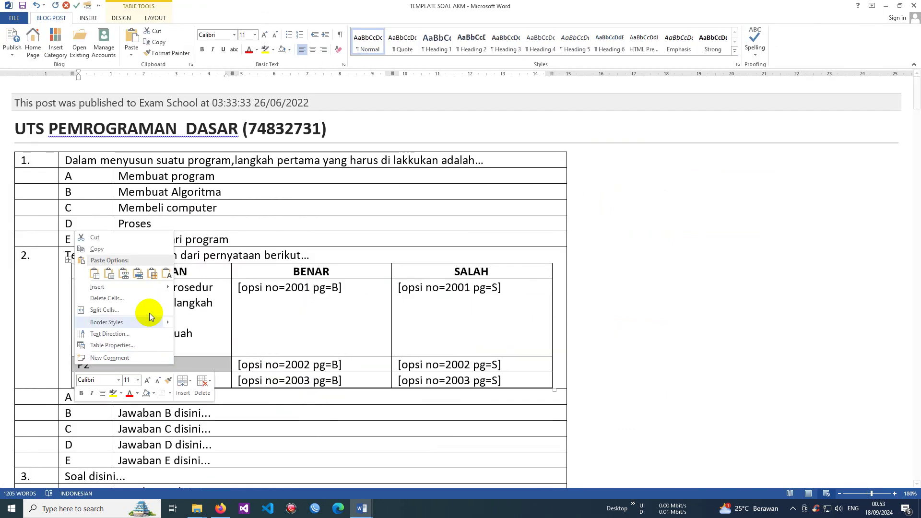
left_click(154, 274)
scroll(323, 325, "down", 4)
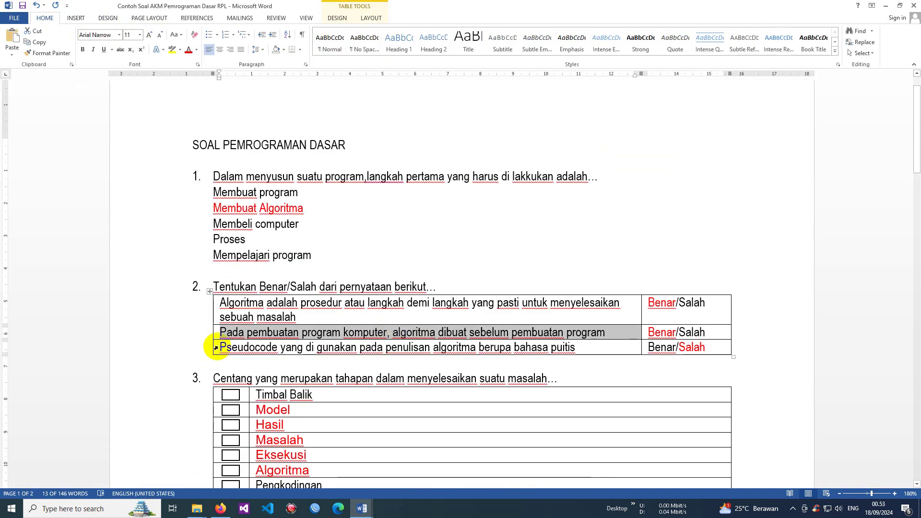
Replace P3 with the sample document's third statement, "Pseudocode yang di gunakan pada penulisan algoritma berupa bahasa puitis", as plain text
left_click(214, 348)
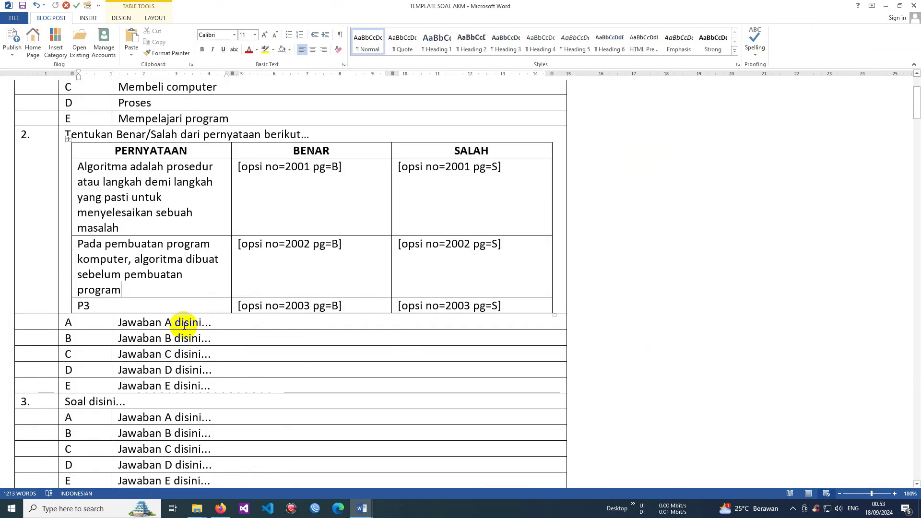
scroll(241, 322, "down", 3)
left_click(72, 183)
right_click(77, 184)
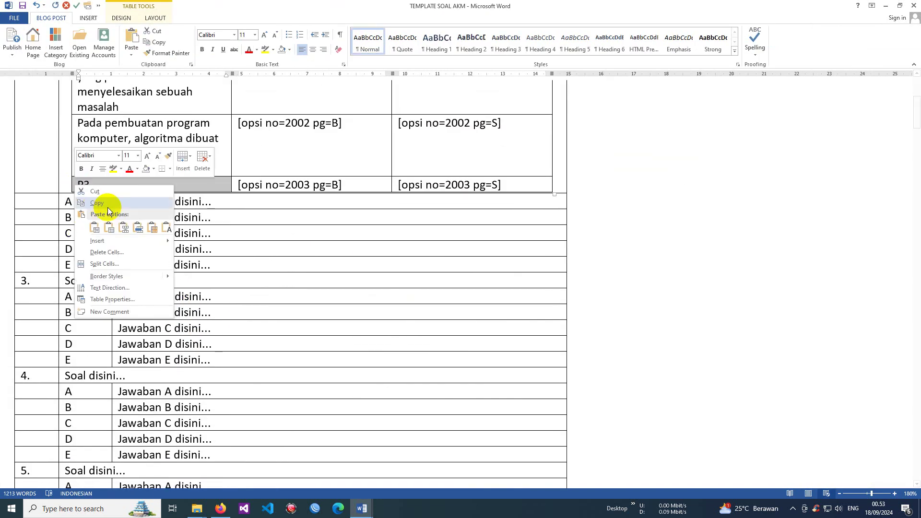
left_click(166, 227)
scroll(261, 268, "up", 2)
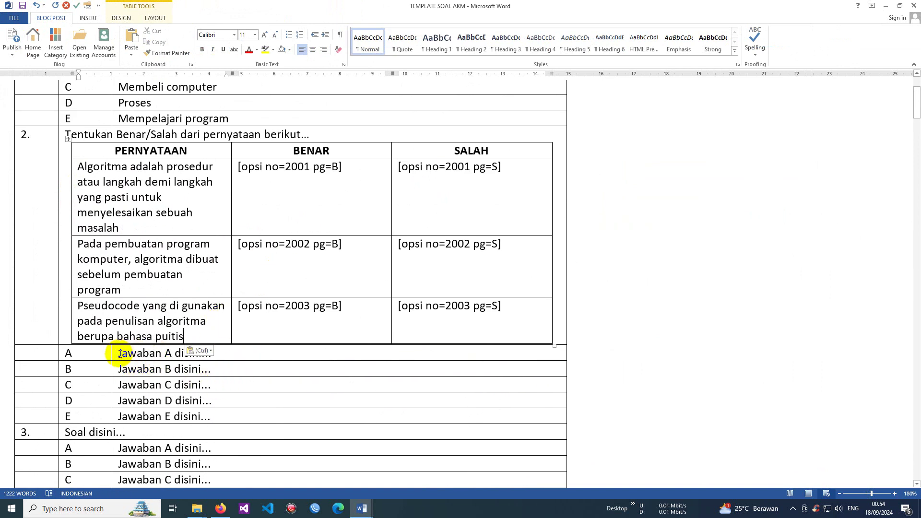
Clear question 2's placeholder answers A to E and enter SIMPAN as answer A
left_click_drag(115, 357, 115, 418)
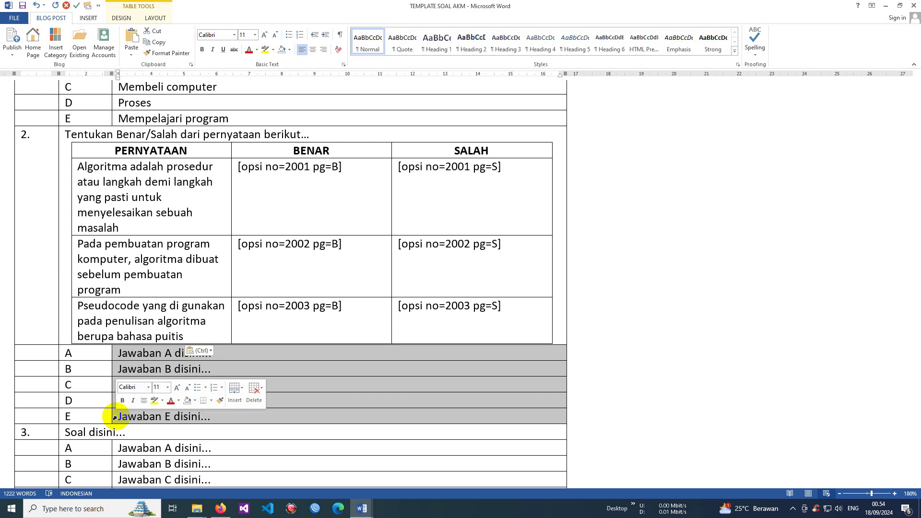
left_click(662, 298)
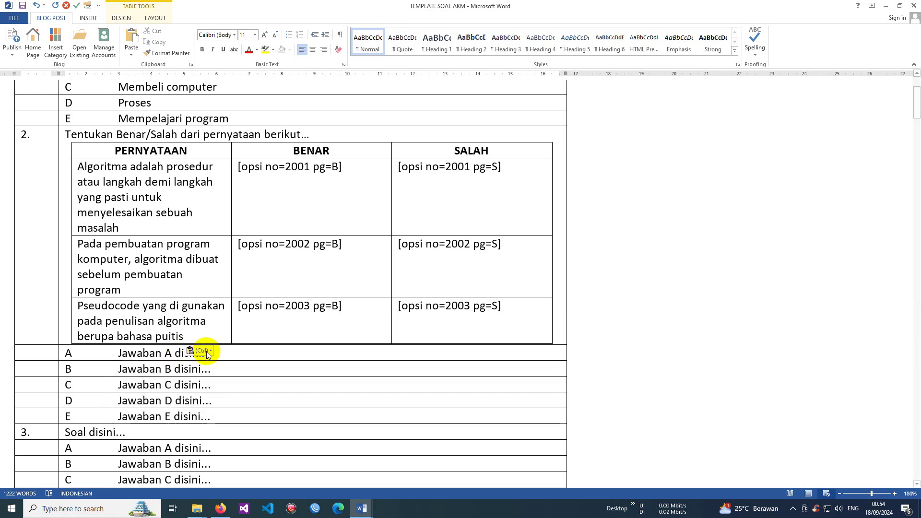
left_click_drag(107, 353, 120, 416)
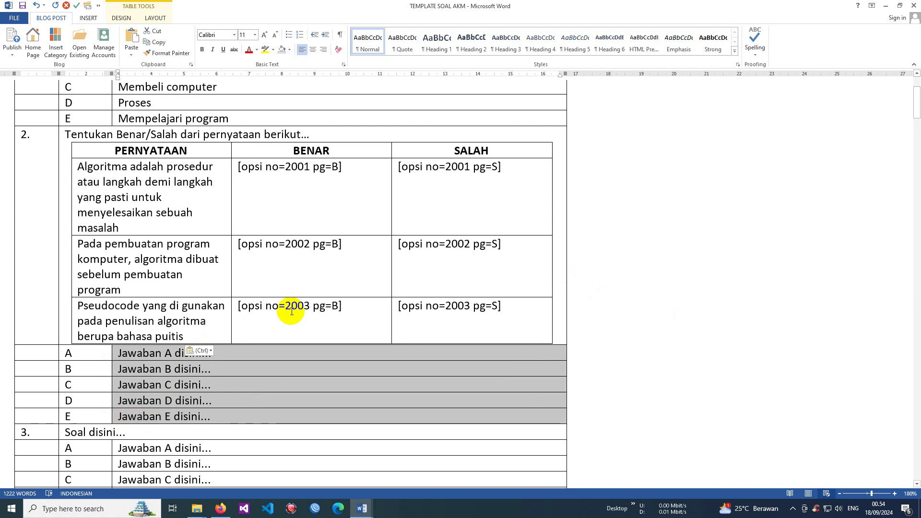
key("Delete")
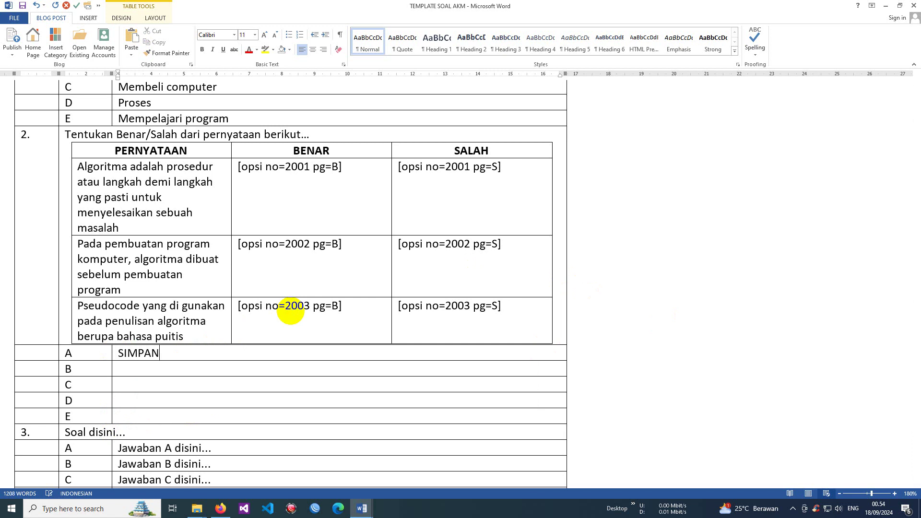
left_click(148, 370)
left_click(141, 386)
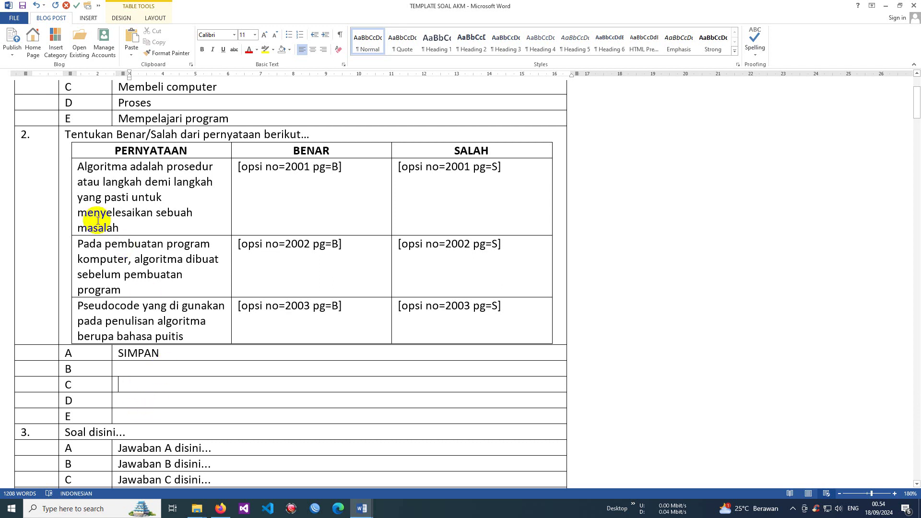
Examine the whole question 2 block, from the Benar/Salah statement table to the answer rows A to E
left_click_drag(39, 163, 304, 415)
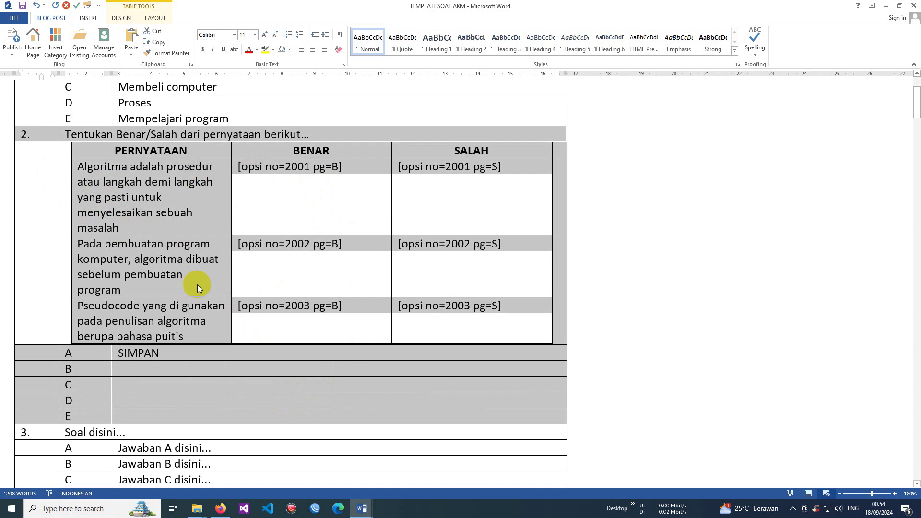
left_click(178, 416)
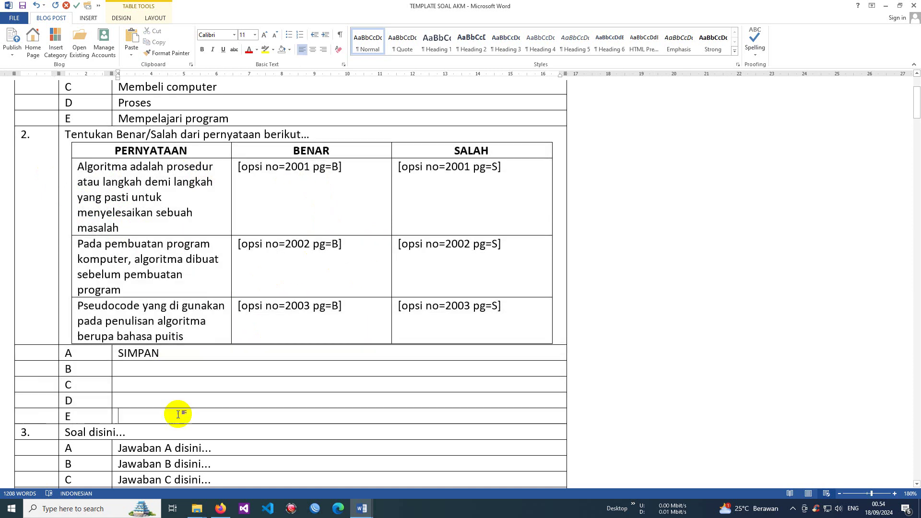
scroll(212, 386, "down", 2)
scroll(215, 377, "up", 5)
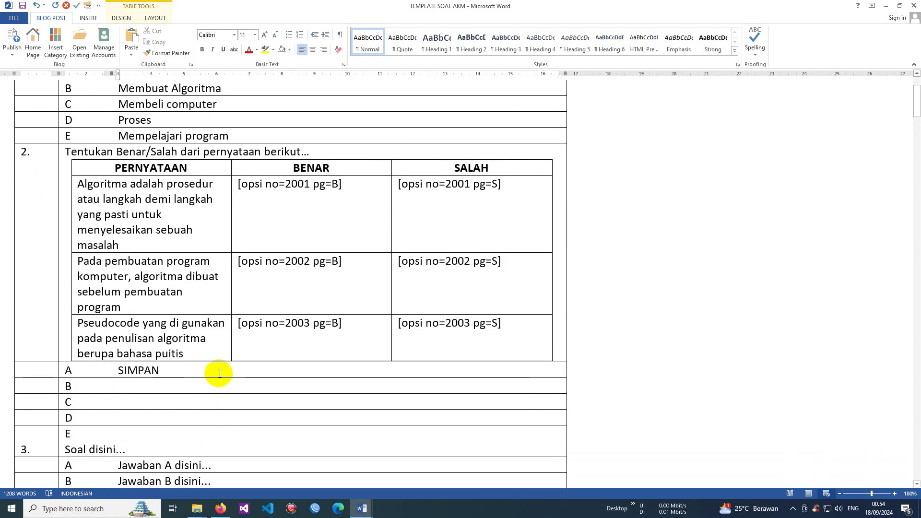
left_click_drag(49, 164, 321, 241)
scroll(321, 240, "down", 3)
left_click_drag(47, 242, 269, 417)
scroll(269, 346, "down", 3)
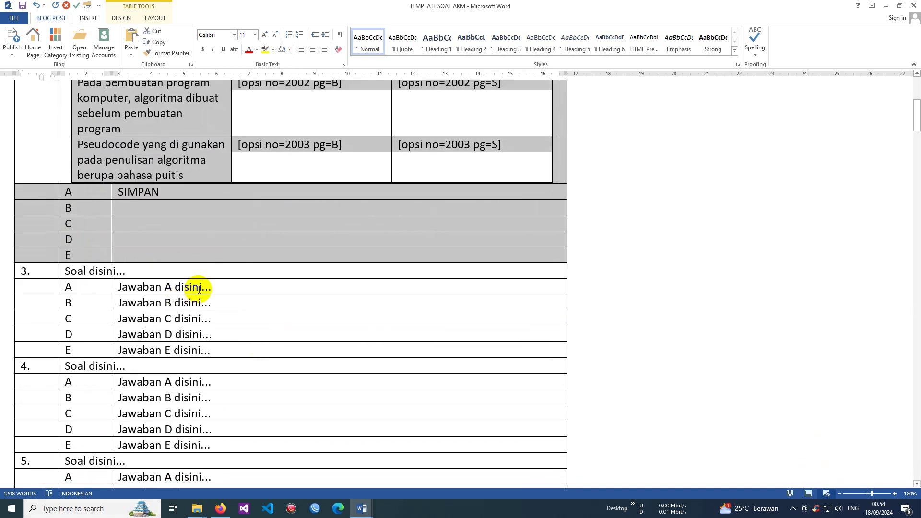
Copy question 3's text, "Centang yang merupakan tahapan dalam menyelesaikan suatu masalah…", from the sample document over the template's question 3 placeholder
left_click(211, 272)
key("alt+Tab")
scroll(354, 290, "down", 3)
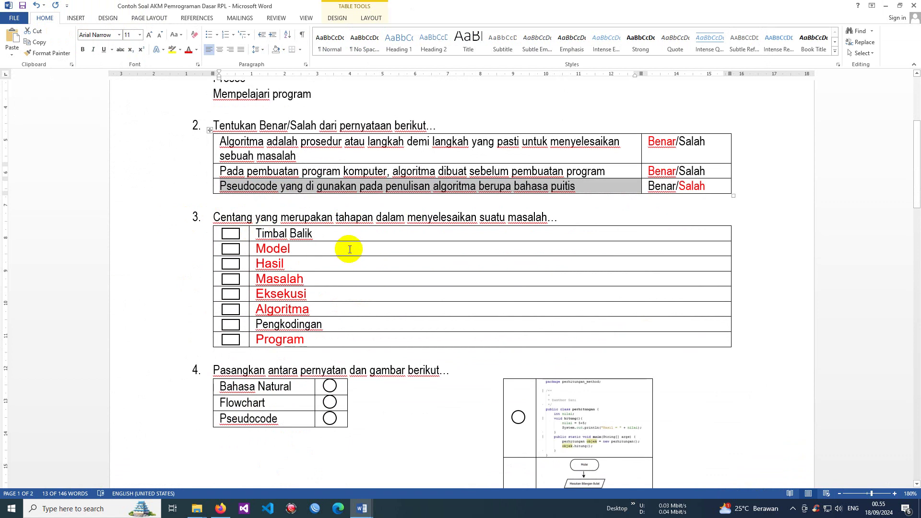
left_click_drag(214, 219, 559, 225)
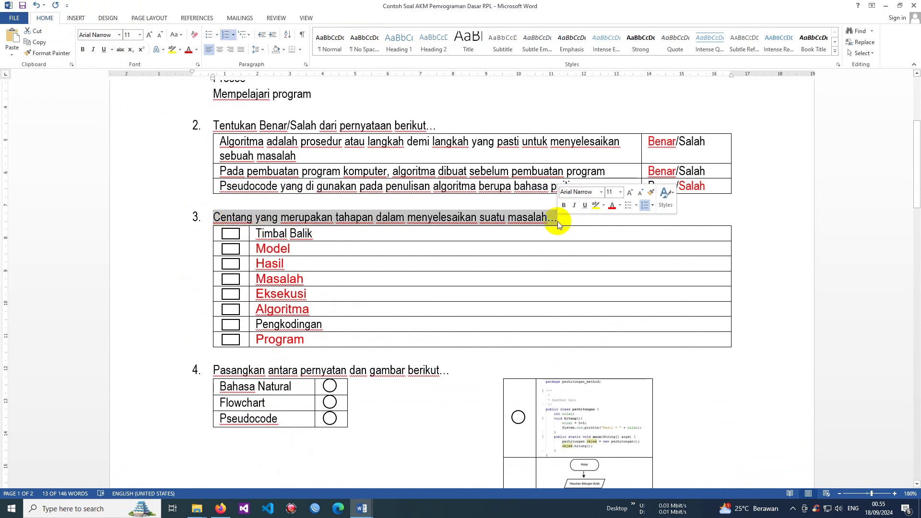
key("alt+Tab")
left_click(60, 271)
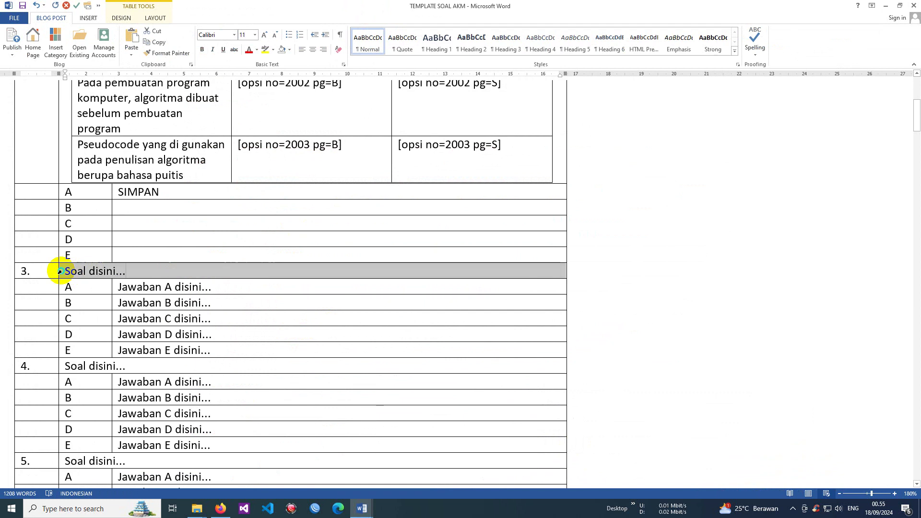
right_click(60, 271)
left_click(125, 311)
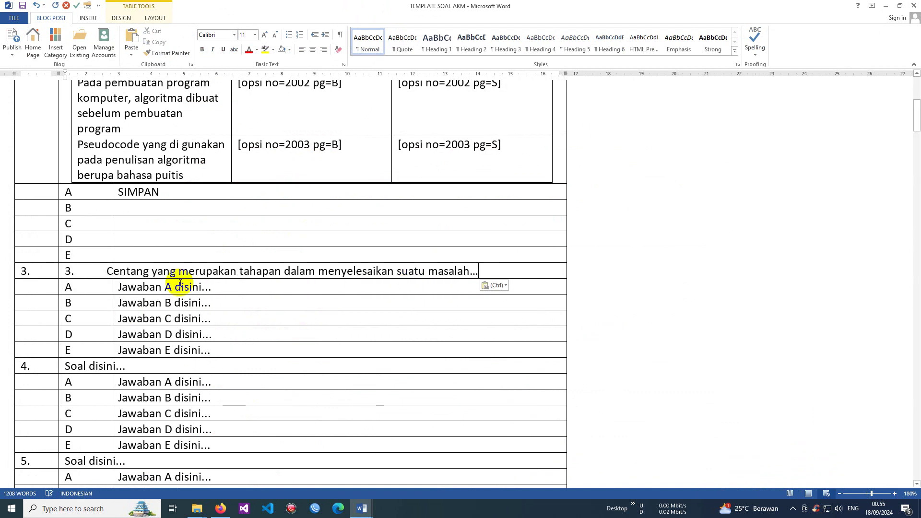
Remove the extra leading number from the question 3 text and add an empty line below it in the cell
left_click(41, 274)
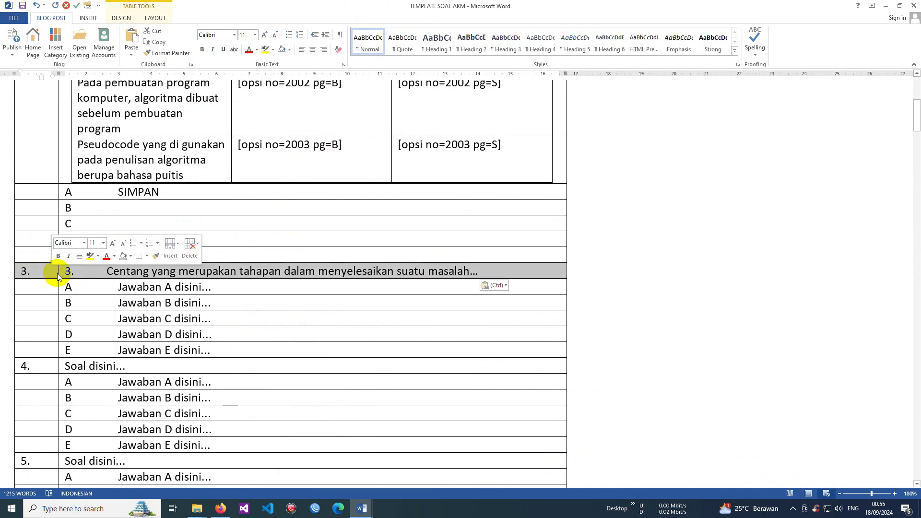
left_click(104, 271)
key("BackSpace")
key("BackSpace")
key("BackSpace")
left_click(451, 272)
key("Return")
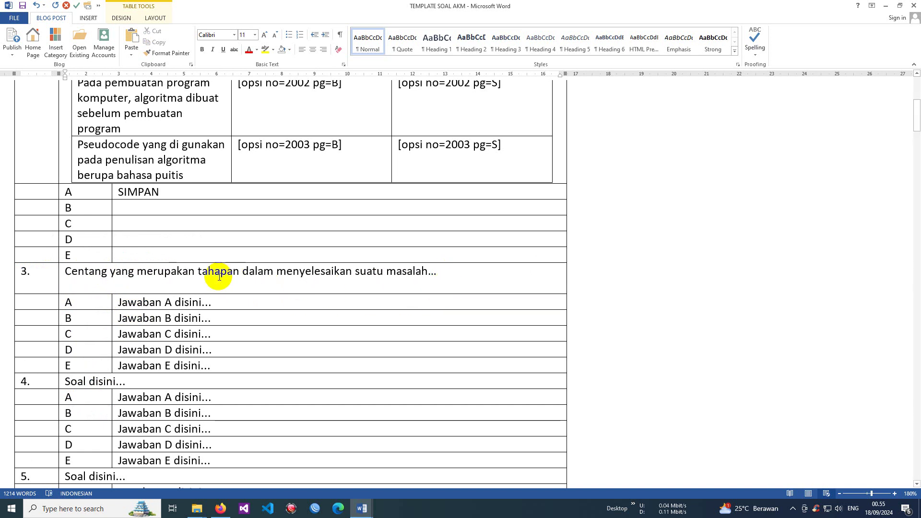
Insert a checklist table for question 3 with 8 statements, checking the statement list in the sample document for the count
left_click(75, 8)
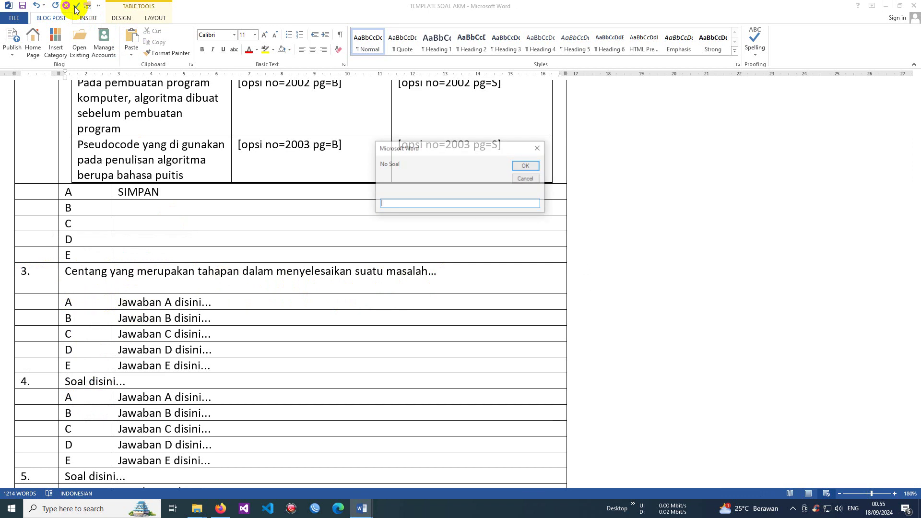
left_click(404, 202)
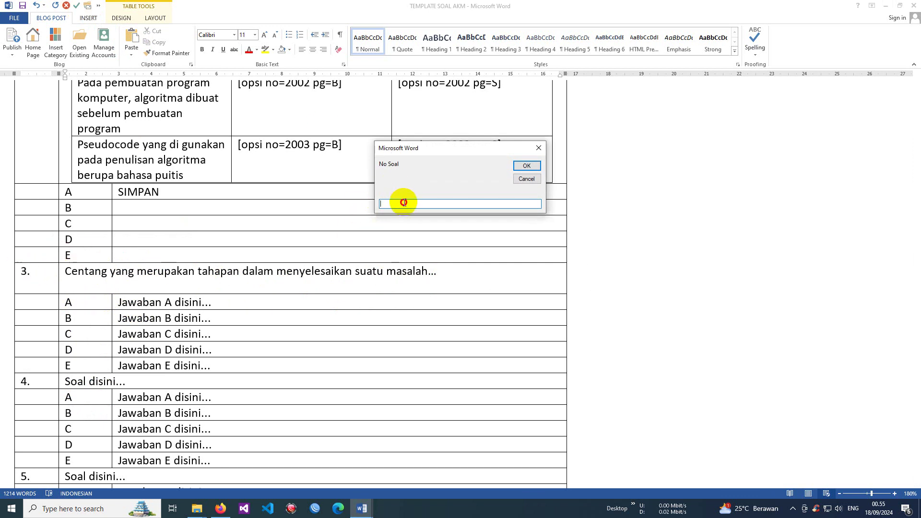
left_click(526, 165)
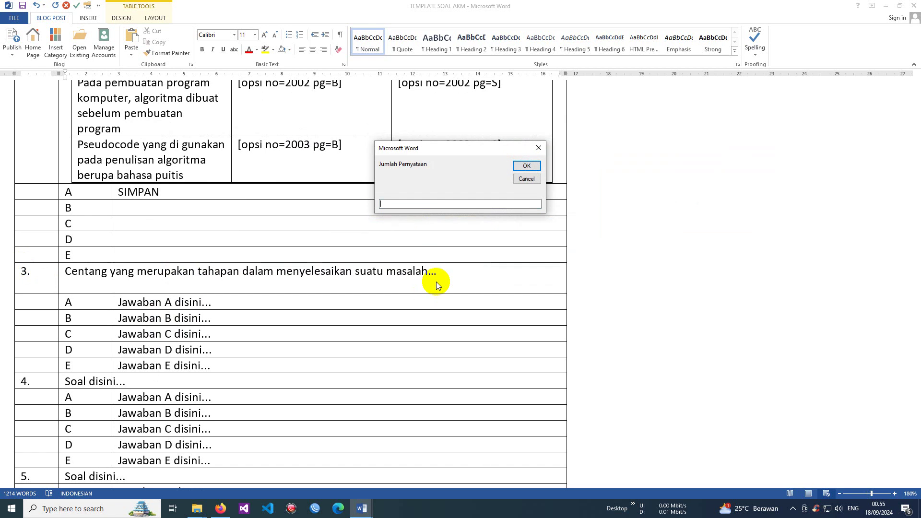
key("alt+Tab")
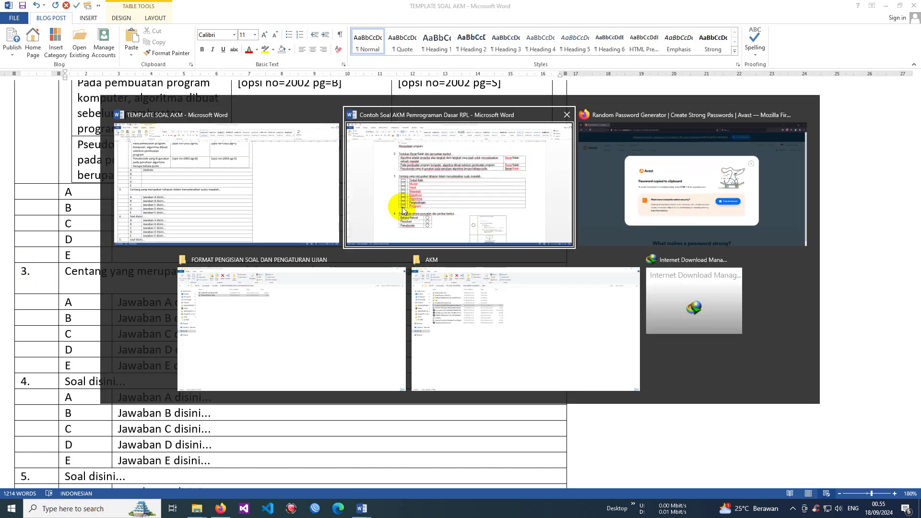
key("alt+Tab")
key("alt+Tab")
key("alt+Tab")
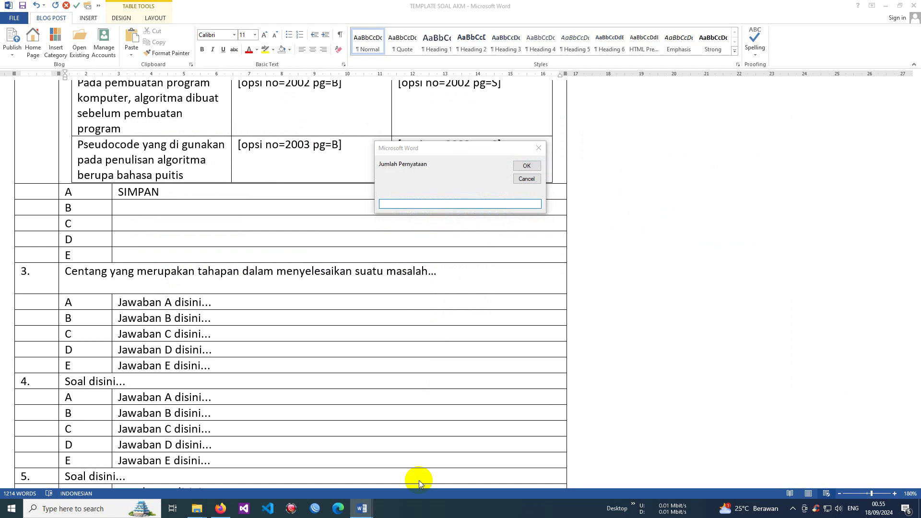
key("alt+Tab")
mouse_move(362, 507)
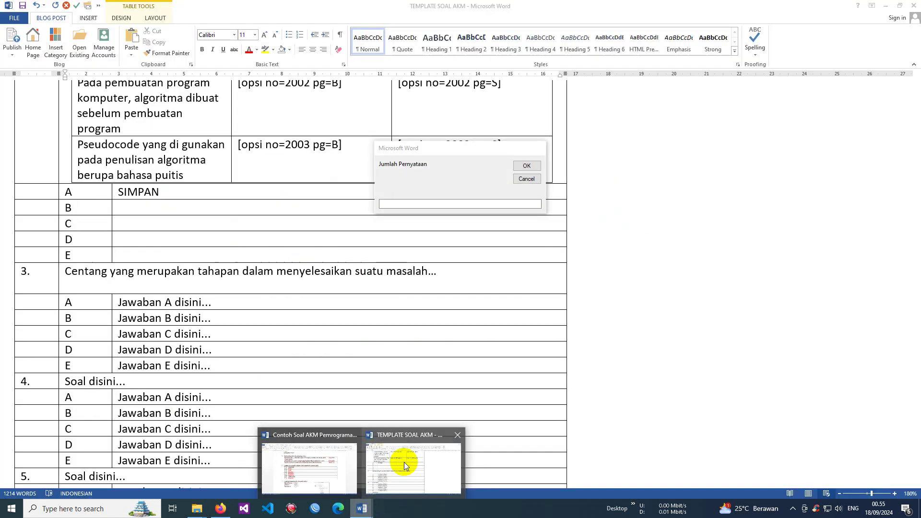
mouse_move(323, 462)
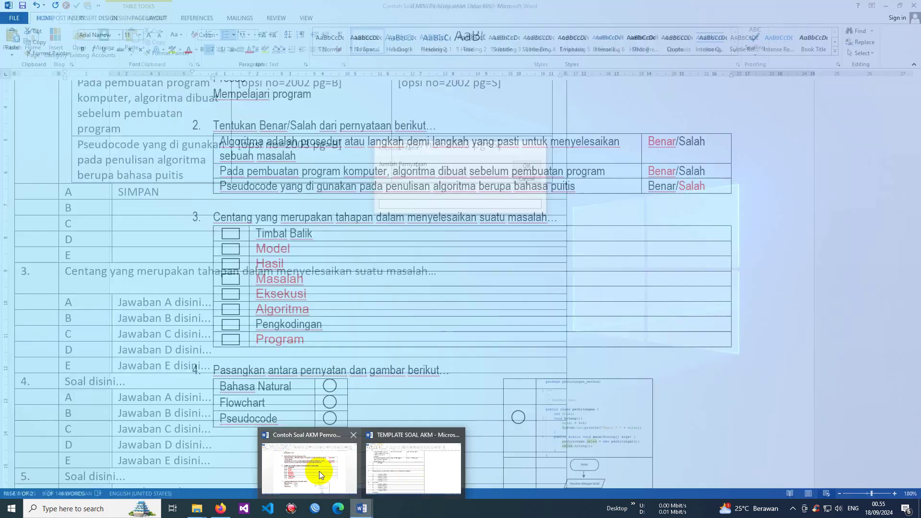
left_click(319, 473)
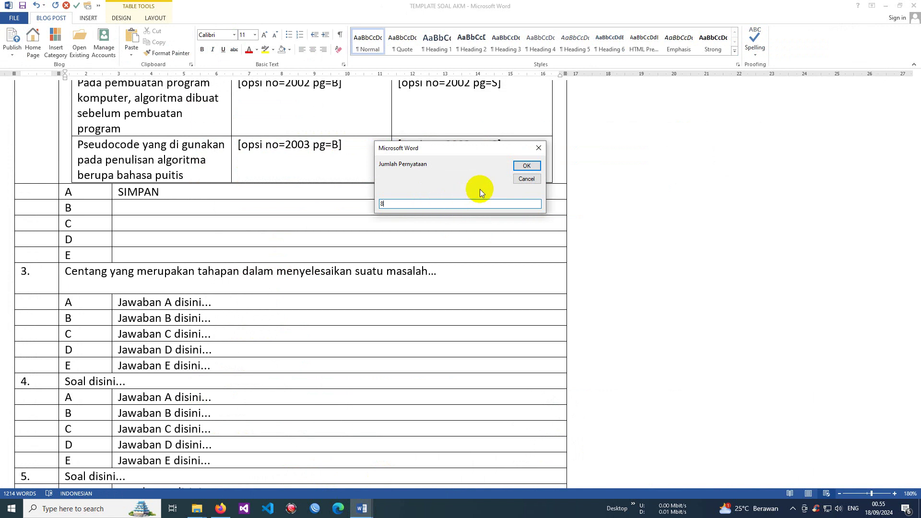
left_click(527, 166)
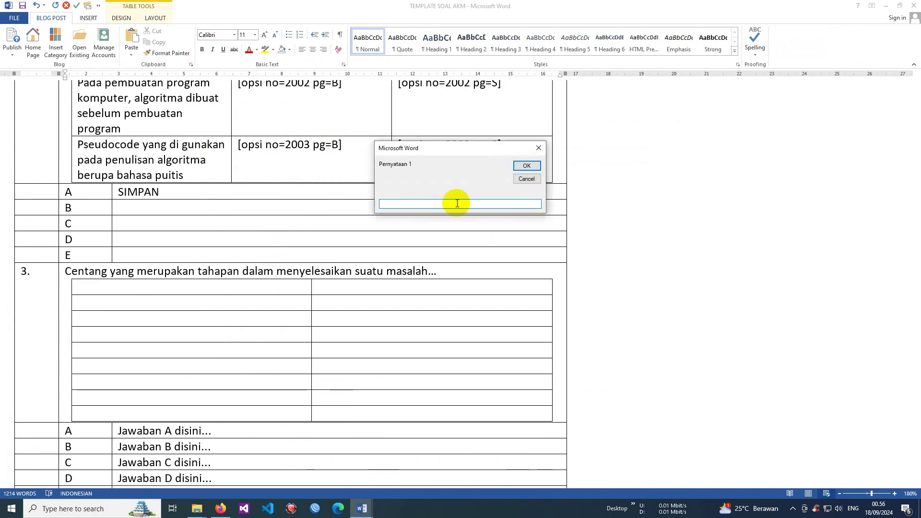
Enter P1 to P8 as placeholder texts for the eight statements of question 3's checklist table
left_click(526, 166)
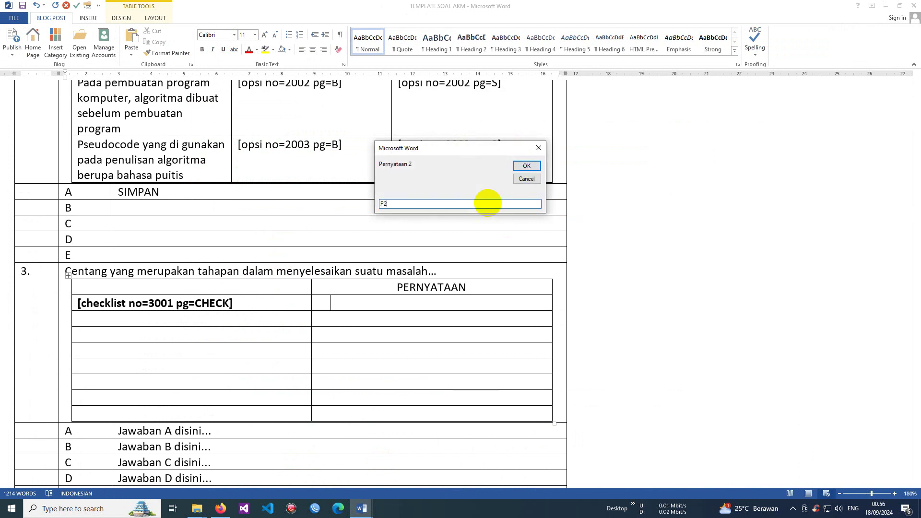
left_click(526, 166)
type("P2")
left_click(525, 166)
type("P4")
left_click(526, 166)
type("P5")
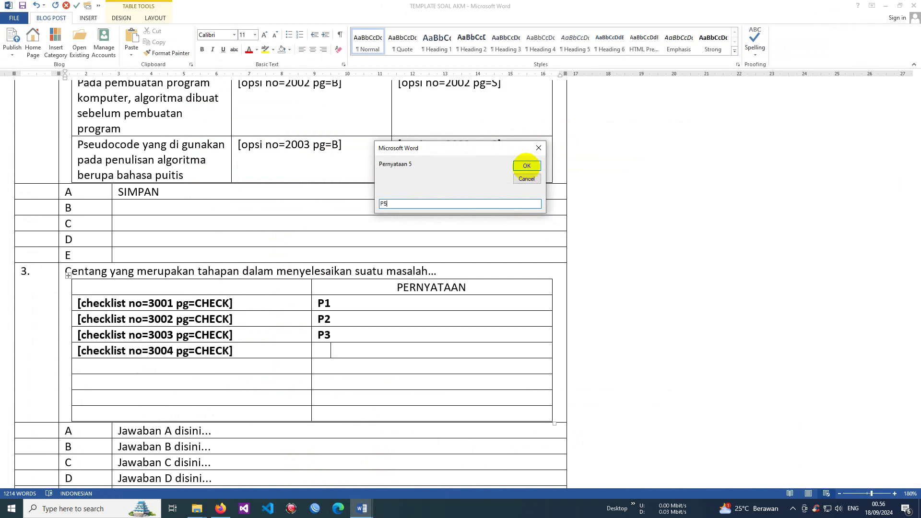
left_click(523, 167)
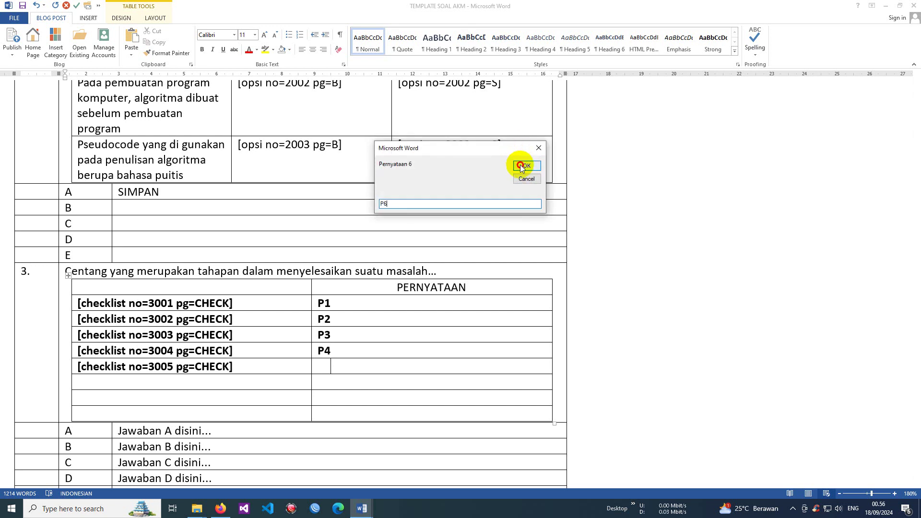
left_click(521, 165)
type("P")
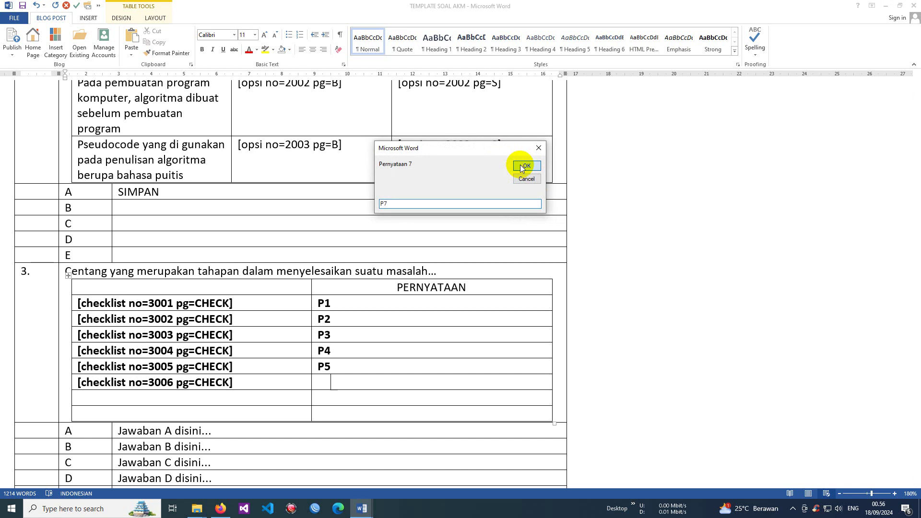
left_click(521, 166)
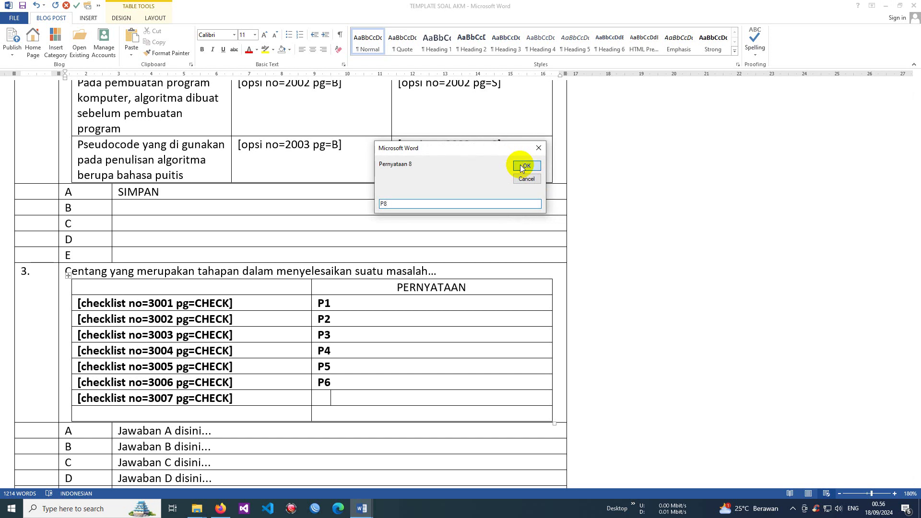
left_click(521, 166)
scroll(346, 303, "down", 1)
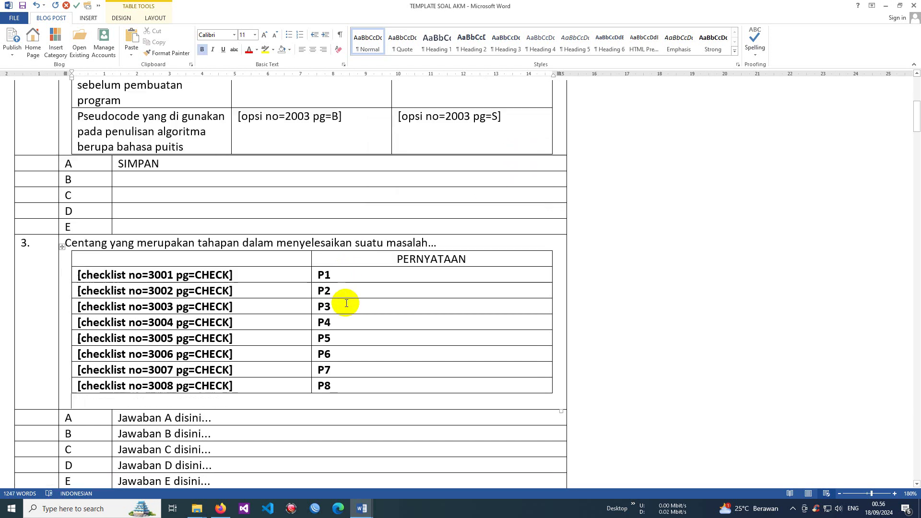
scroll(346, 303, "down", 2)
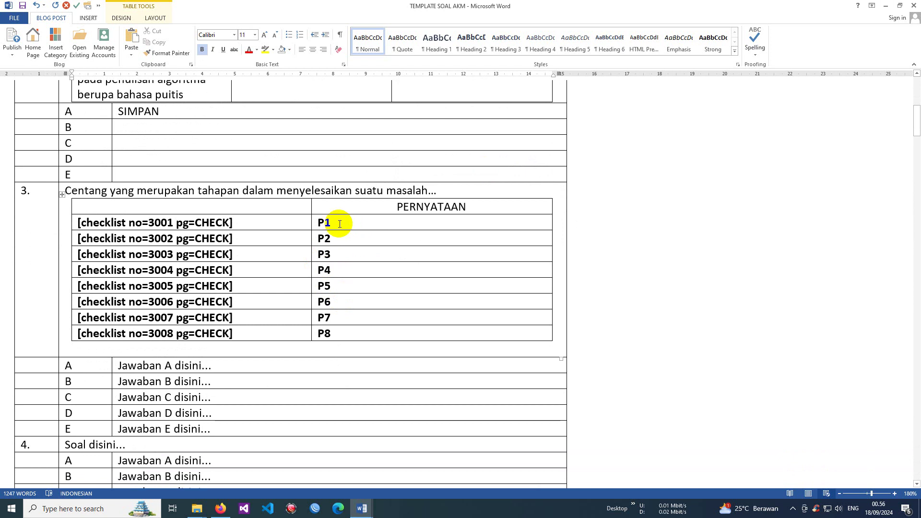
Copy question 3's eight checklist statements, Timbal Balik to Program, from the table in the sample document
left_click_drag(348, 225, 355, 336)
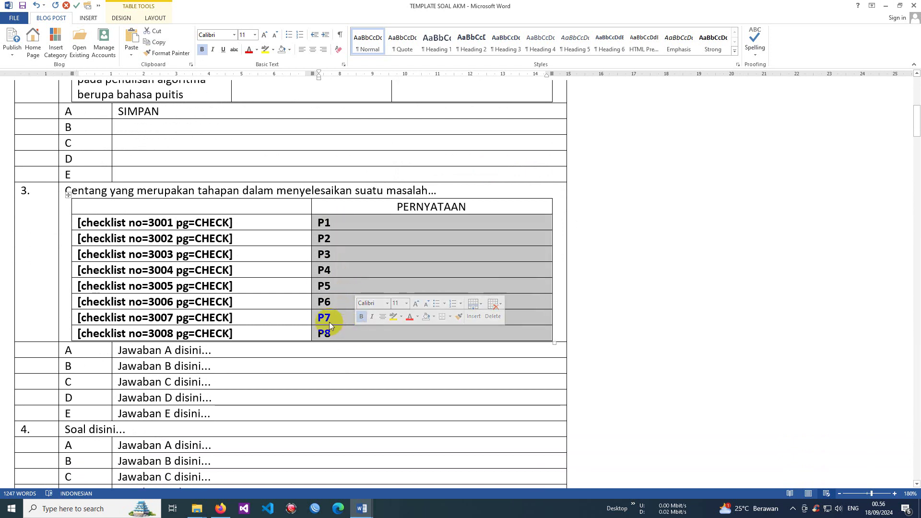
left_click_drag(251, 223, 261, 331)
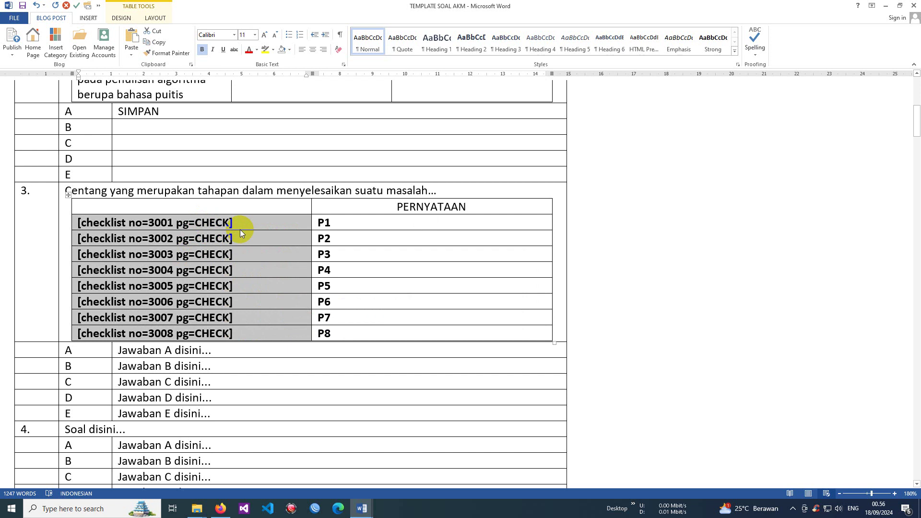
left_click(344, 224)
key("alt+Tab")
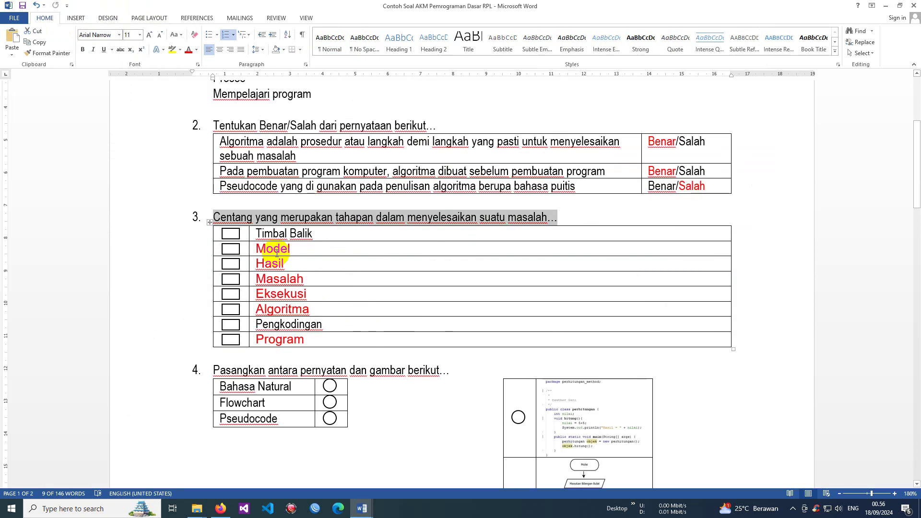
left_click(250, 233)
key("alt+Tab")
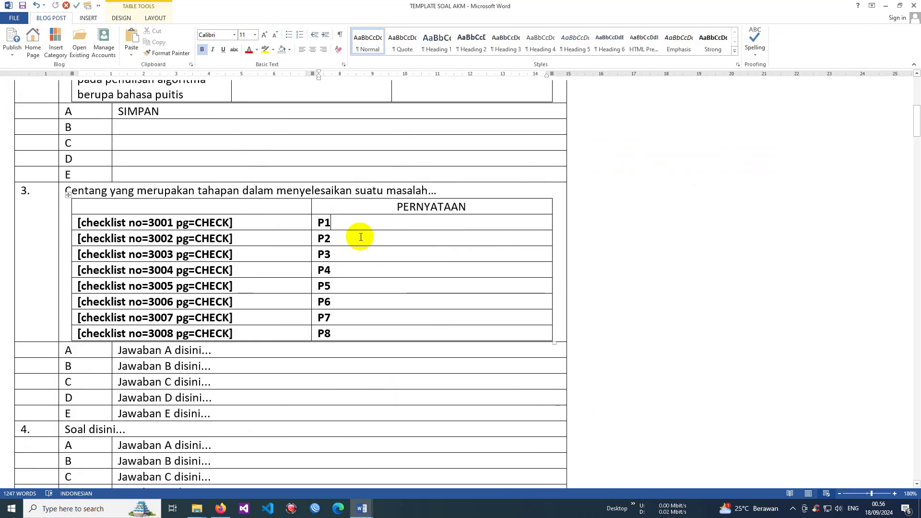
key("alt+Tab")
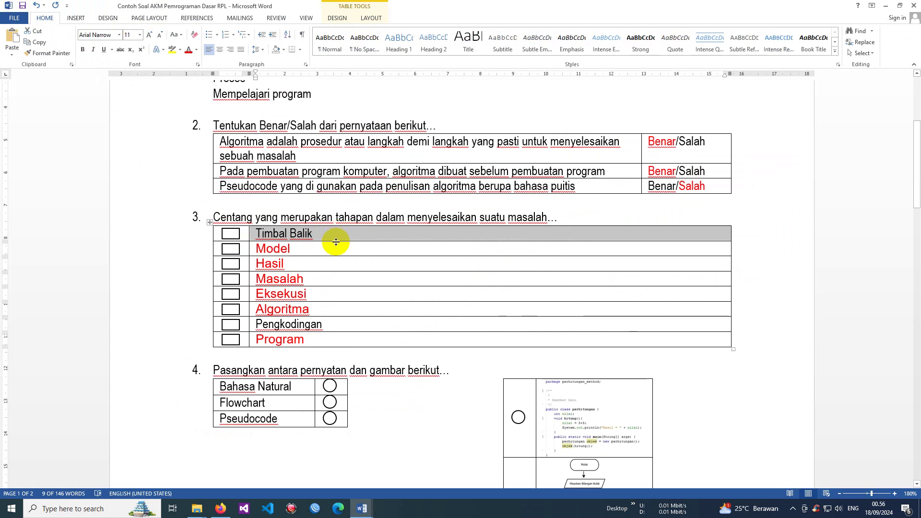
left_click_drag(251, 233, 253, 341)
right_click(306, 248)
left_click(330, 267)
Replace the placeholders P1 to P8 in the template's question 3 PERNYATAAN column with the copied statements as text only
key("alt+Tab")
left_click_drag(311, 226, 318, 333)
right_click(321, 334)
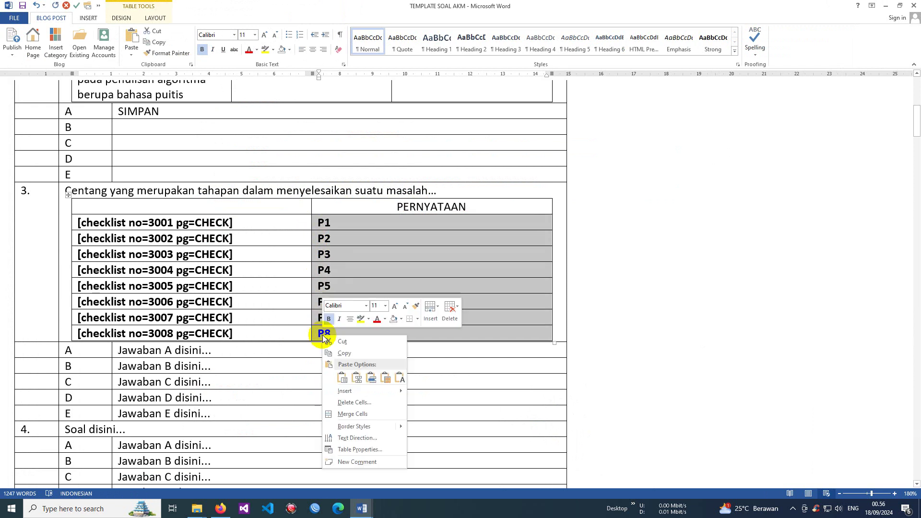
left_click(399, 378)
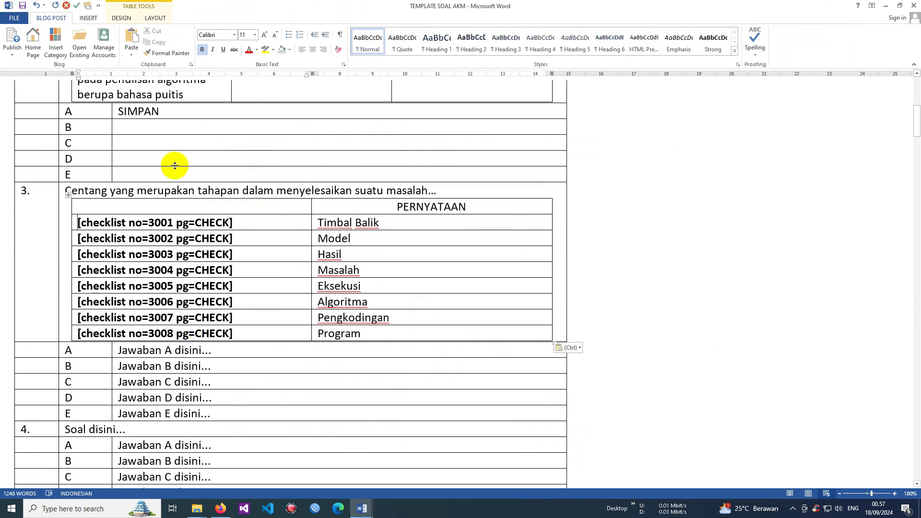
double_click(163, 302)
left_click_drag(223, 353, 231, 416)
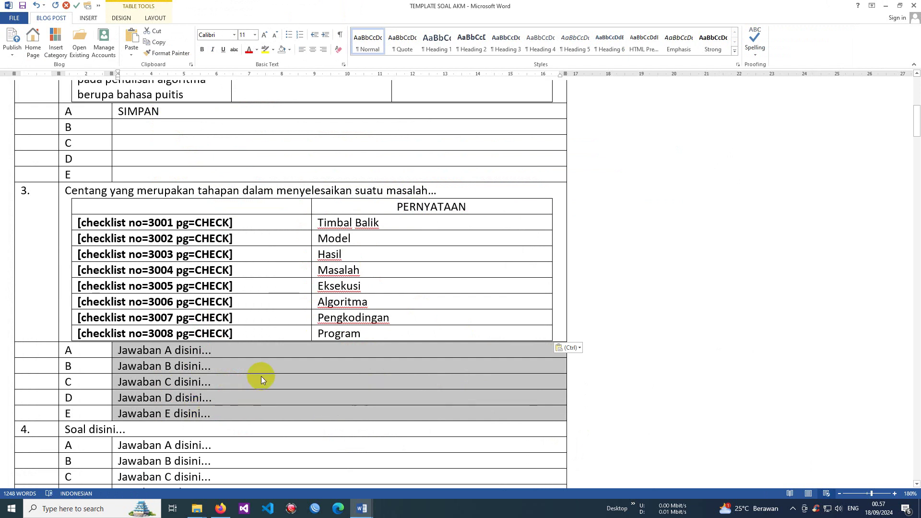
key("Delete")
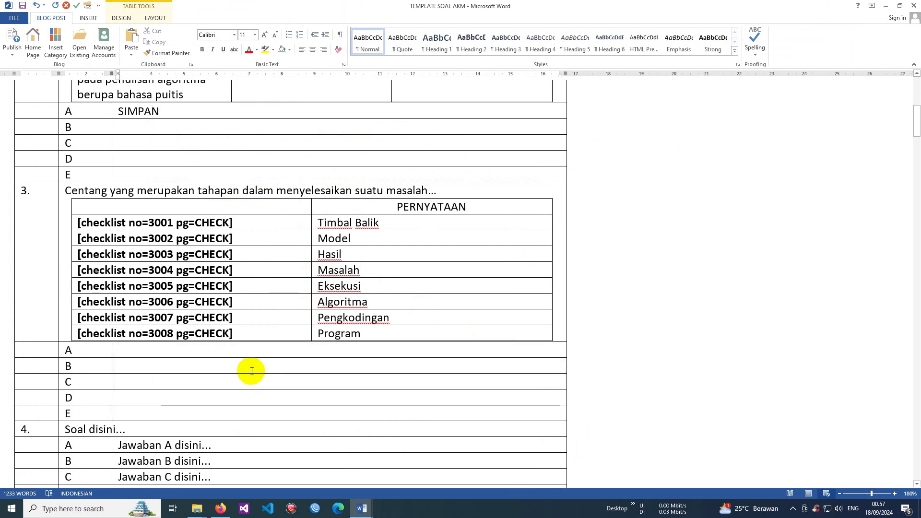
type("sim")
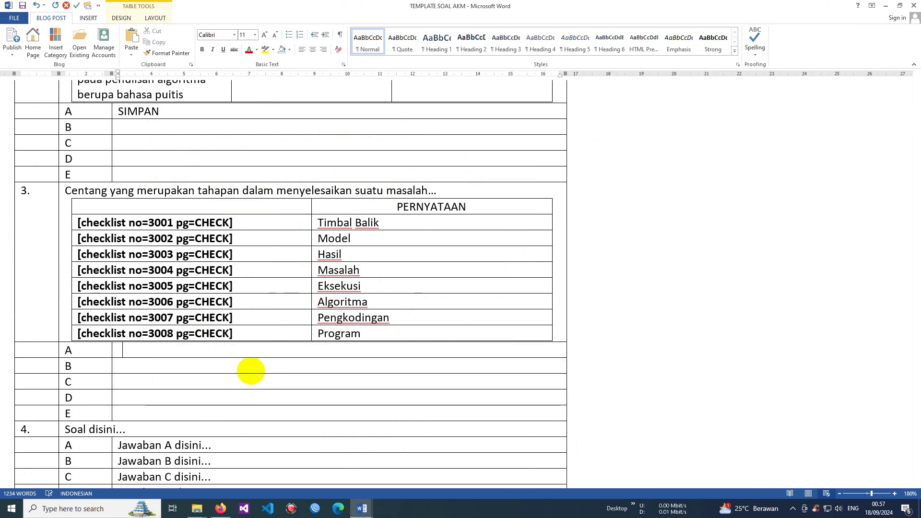
type("SIMPAN")
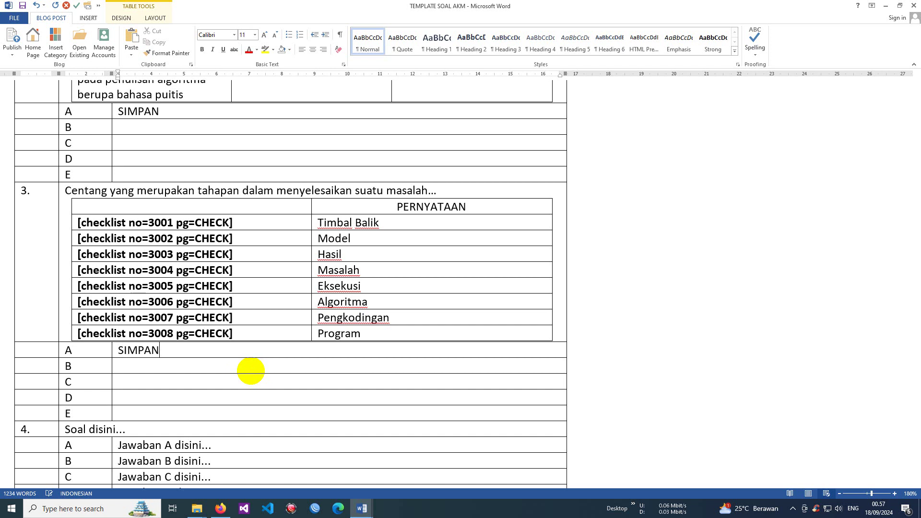
key("ctrl+z")
Copy question 2's answer cells A to E, with SIMPAN as answer A, over question 3's placeholder answers
left_click_drag(164, 111, 160, 174)
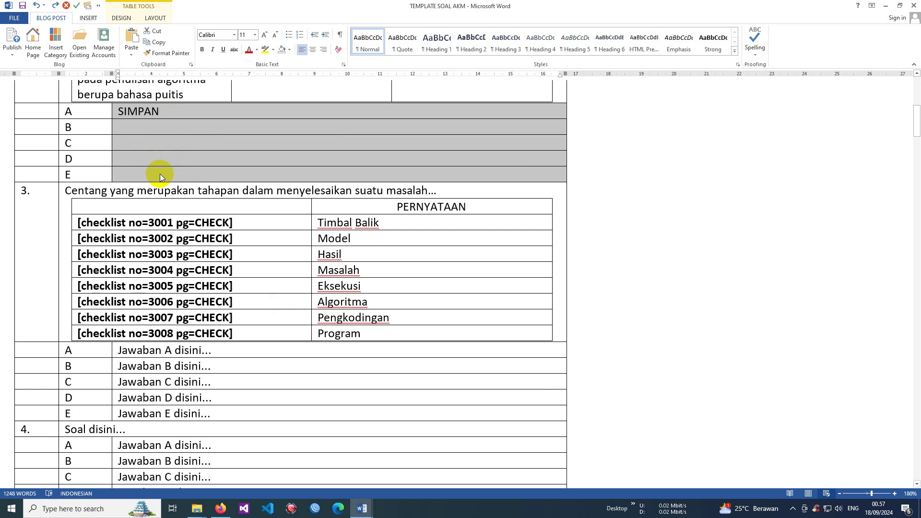
left_click_drag(220, 349, 230, 413)
key("ctrl+v")
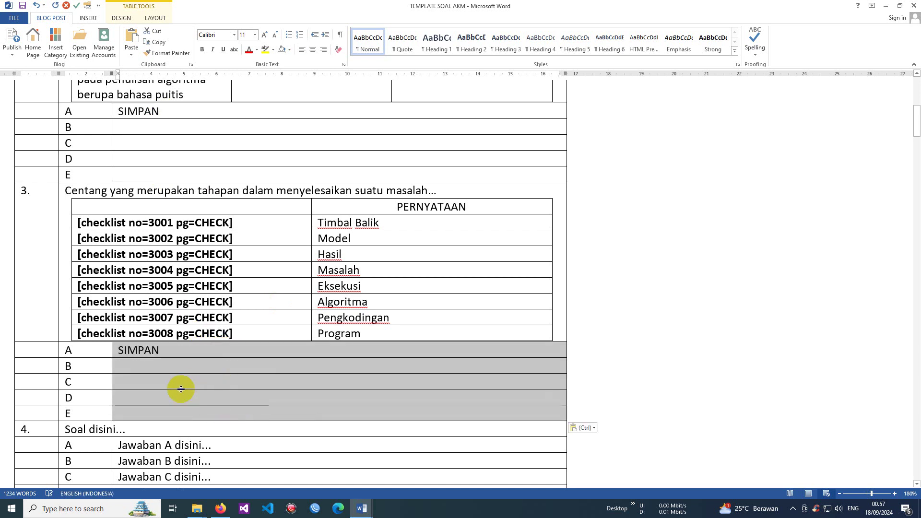
left_click(140, 368)
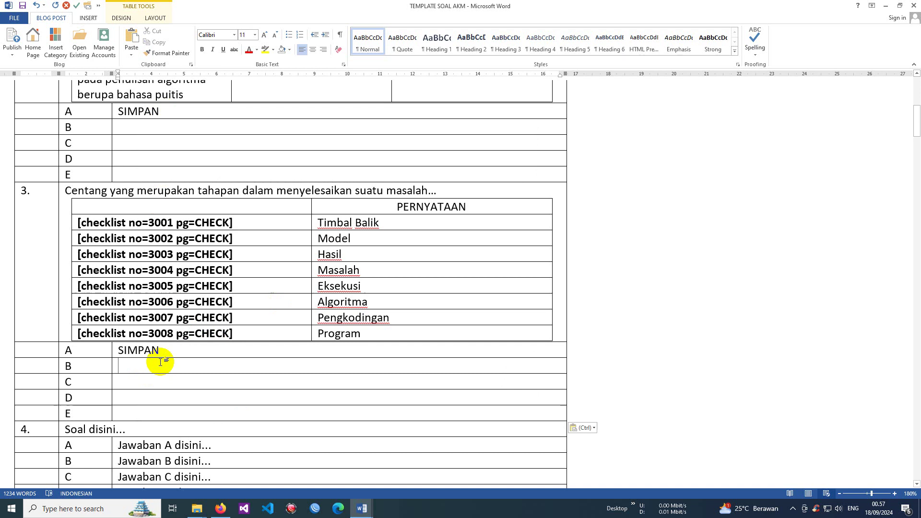
Examine the question 3 block and question 4's placeholder rows in the template, and question 4's matching item in the sample document
scroll(156, 354, "down", 3)
scroll(102, 178, "up", 3)
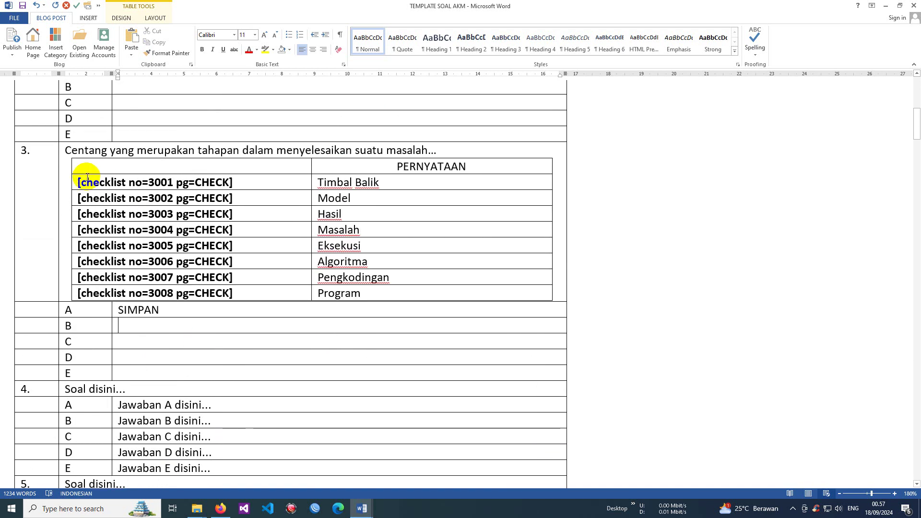
left_click_drag(37, 154, 417, 372)
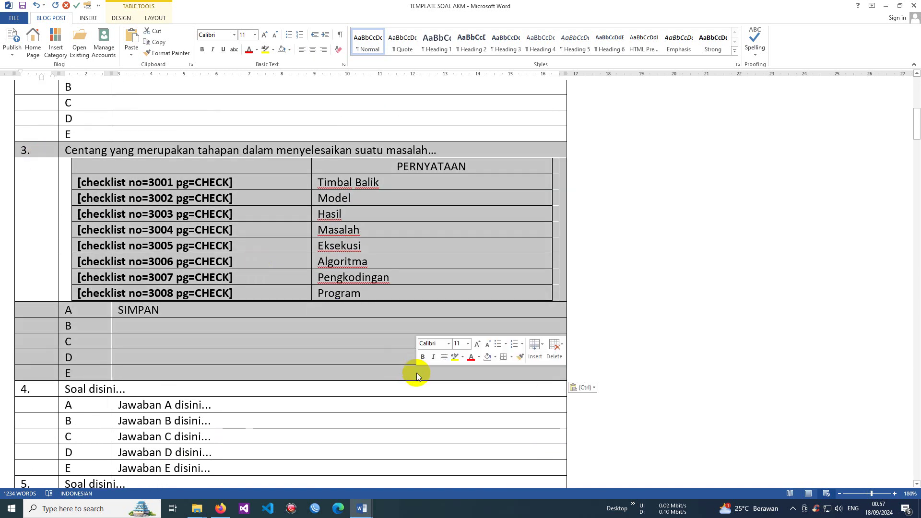
scroll(187, 336, "down", 3)
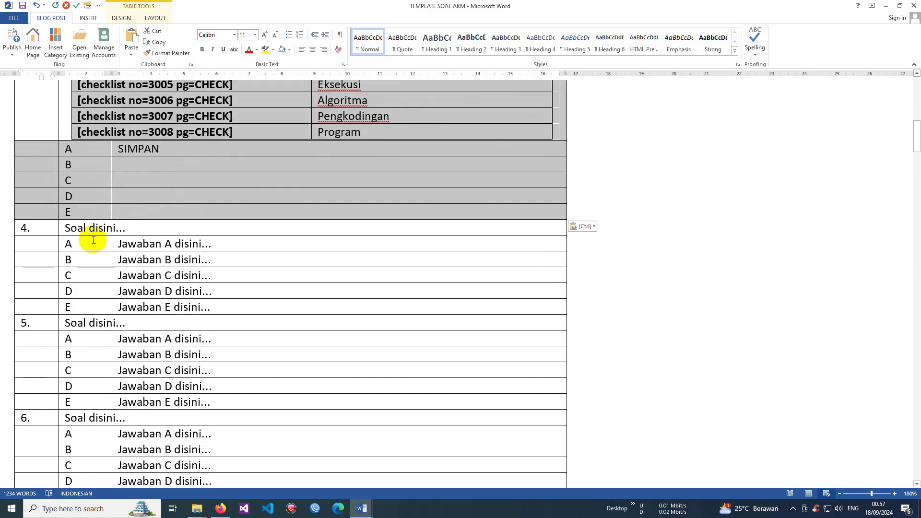
left_click_drag(42, 226, 309, 312)
key("ctrl+c")
key("alt+Tab")
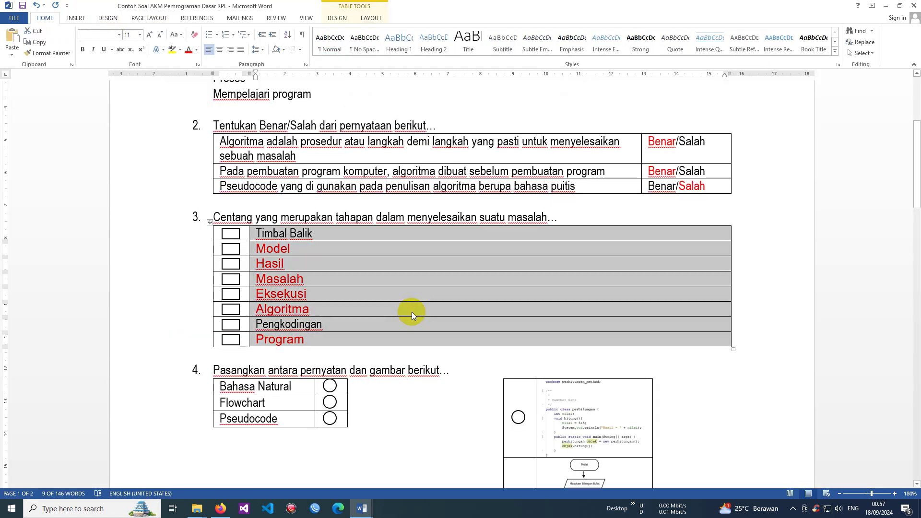
scroll(357, 317, "down", 3)
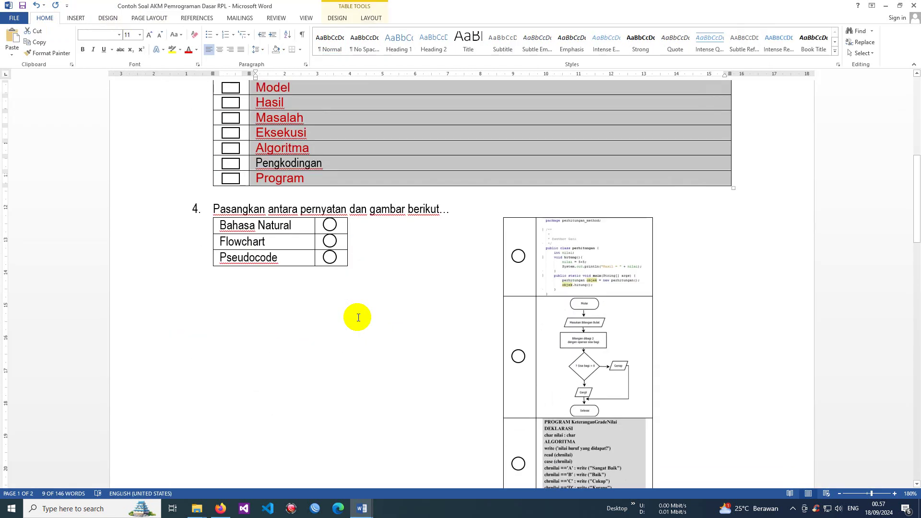
Examine the sample document's question 4 matching statements and all four picture answers, including the one continuing on the second page
scroll(359, 317, "down", 2)
scroll(357, 316, "down", 3)
scroll(358, 317, "up", 4)
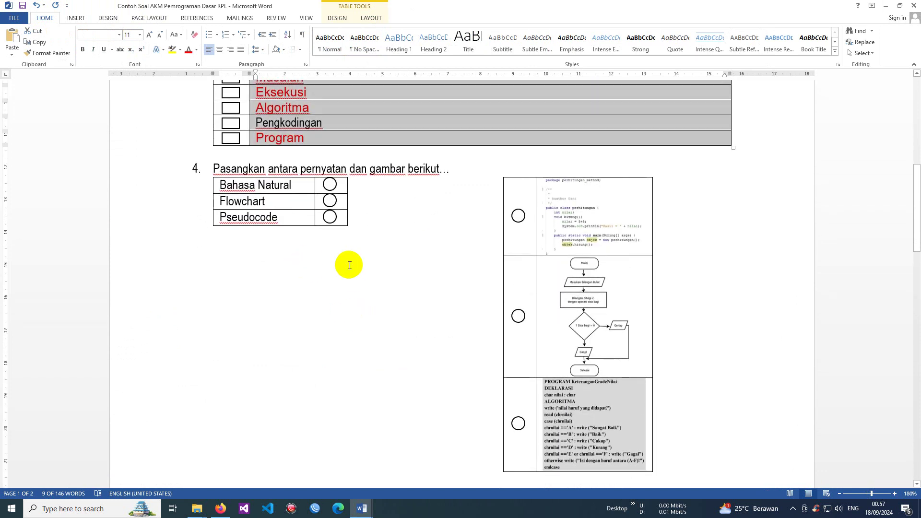
scroll(375, 274, "down", 8)
scroll(377, 273, "up", 8)
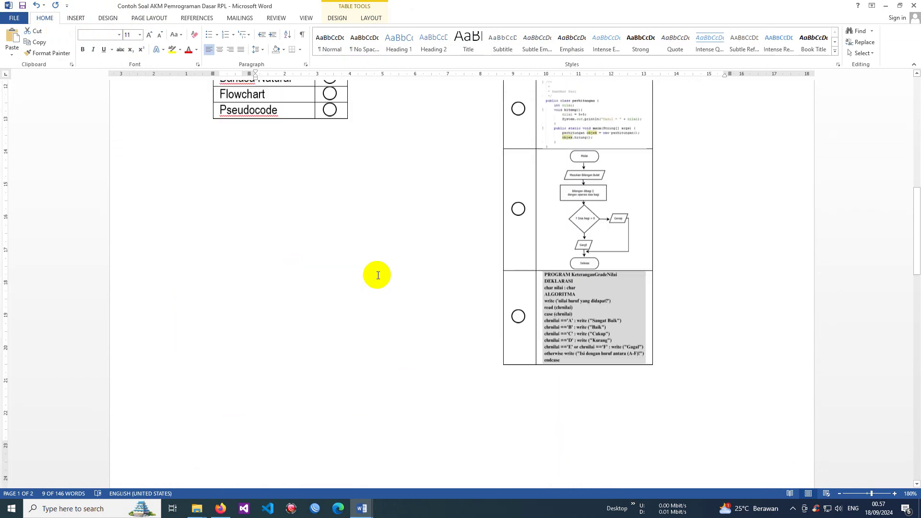
scroll(376, 273, "down", 1)
scroll(322, 232, "up", 2)
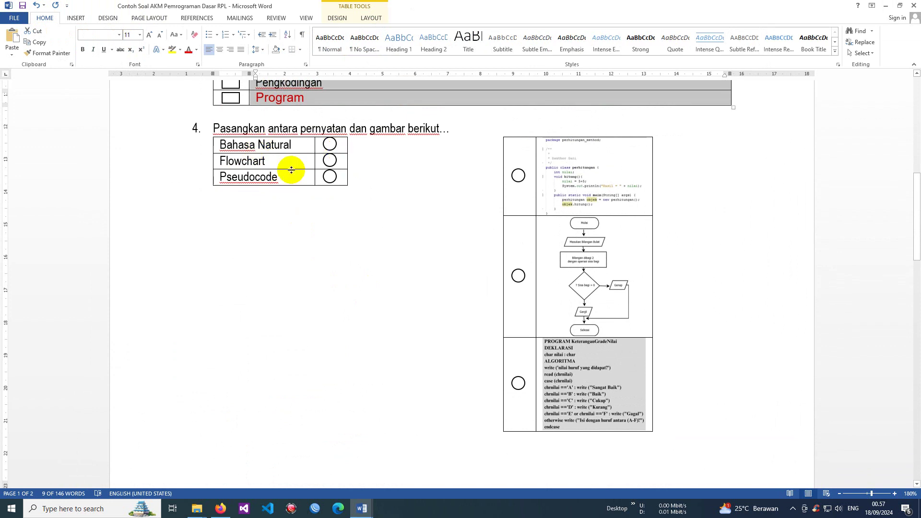
scroll(537, 240, "down", 4)
scroll(544, 216, "up", 2)
scroll(480, 288, "down", 4)
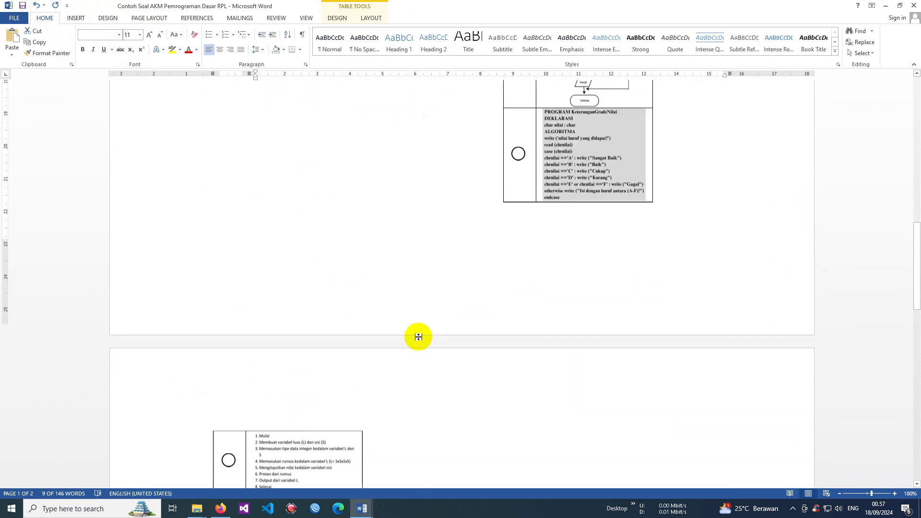
scroll(447, 415, "up", 2)
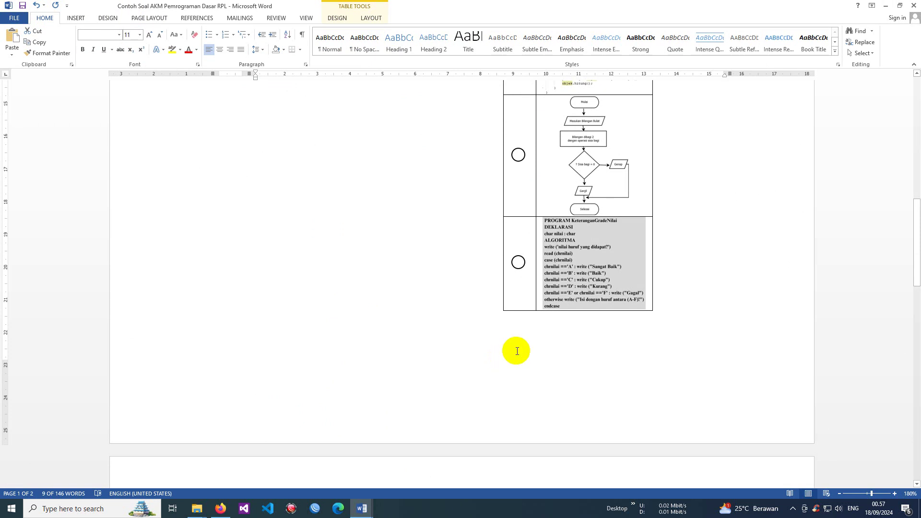
scroll(521, 345, "up", 6)
left_click(567, 285)
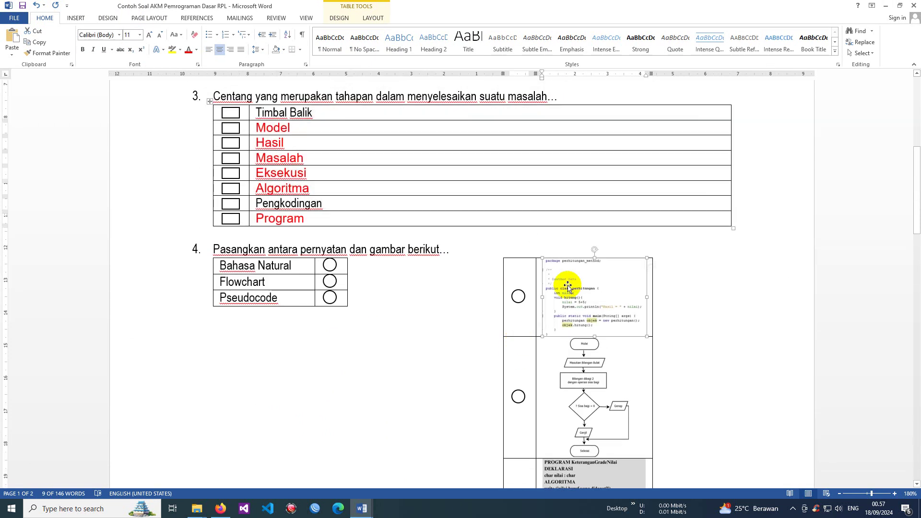
scroll(586, 367, "down", 4)
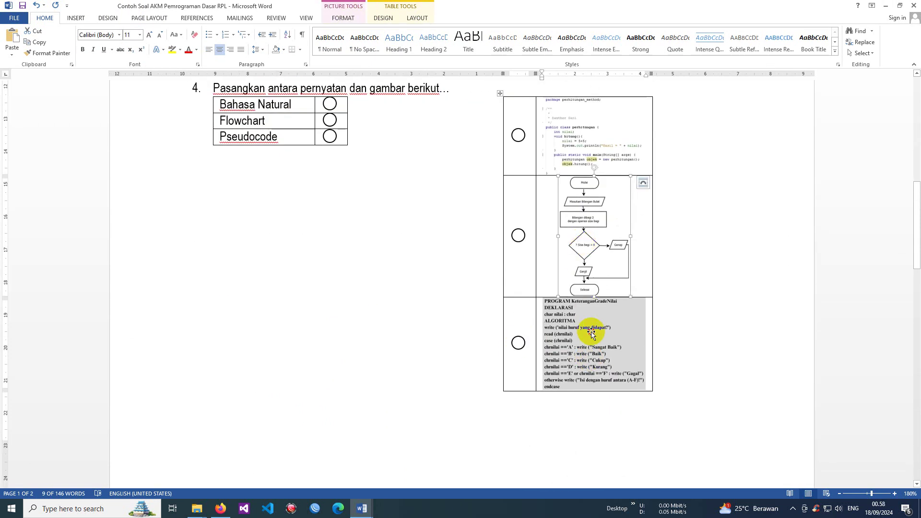
left_click(590, 331)
scroll(591, 332, "down", 2)
scroll(528, 345, "down", 6)
left_click(357, 328)
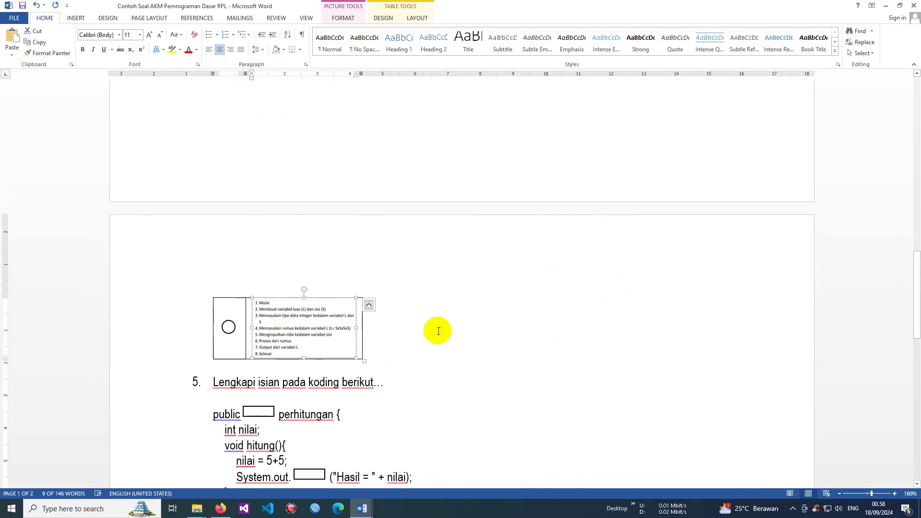
scroll(408, 330, "up", 5)
scroll(442, 330, "up", 6)
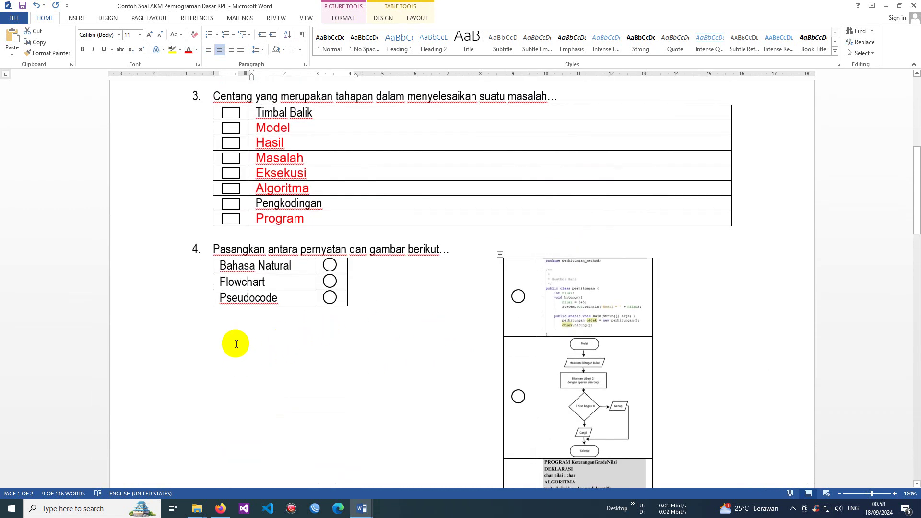
Copy the sample's question 4 sentence, "Pasangkan antara pernyatan dan gambar berikut…", over the template's question 4 placeholder as text only
key("alt+Tab")
key("ctrl+v")
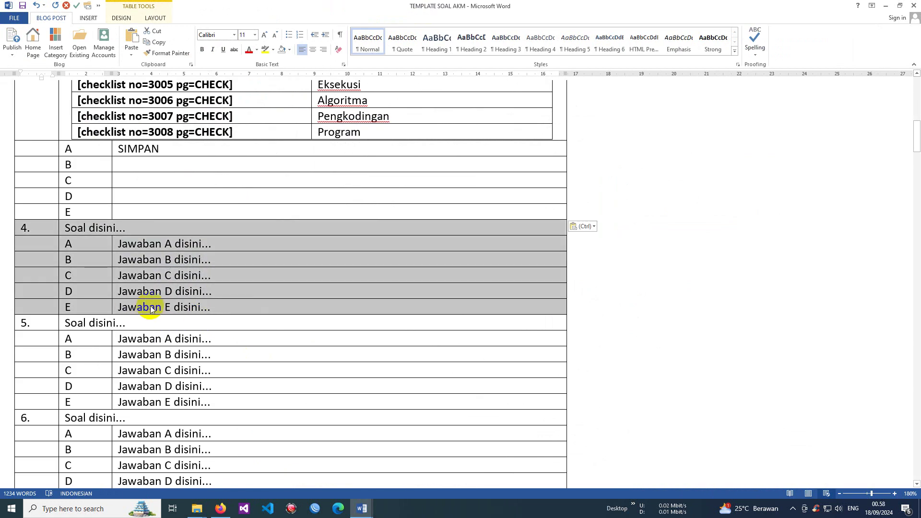
key("alt+Tab")
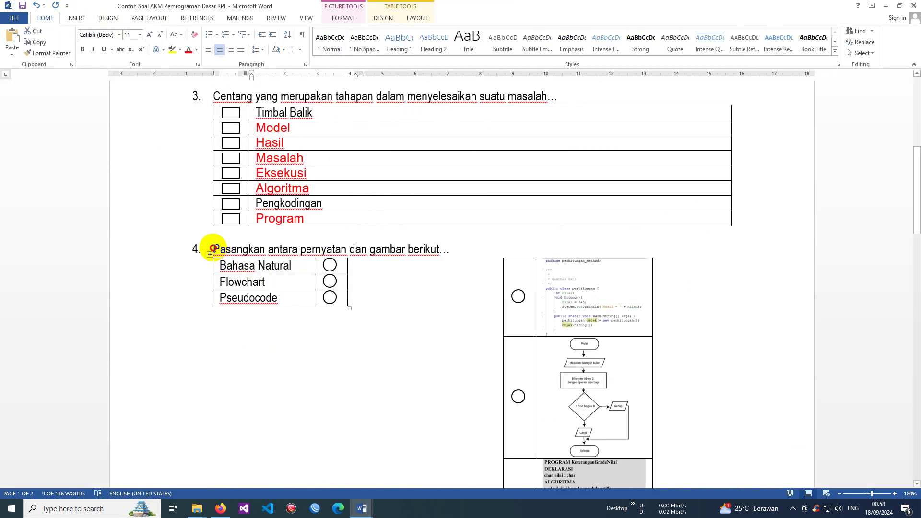
left_click_drag(214, 249, 434, 249)
key("ctrl+c")
key("alt+Tab")
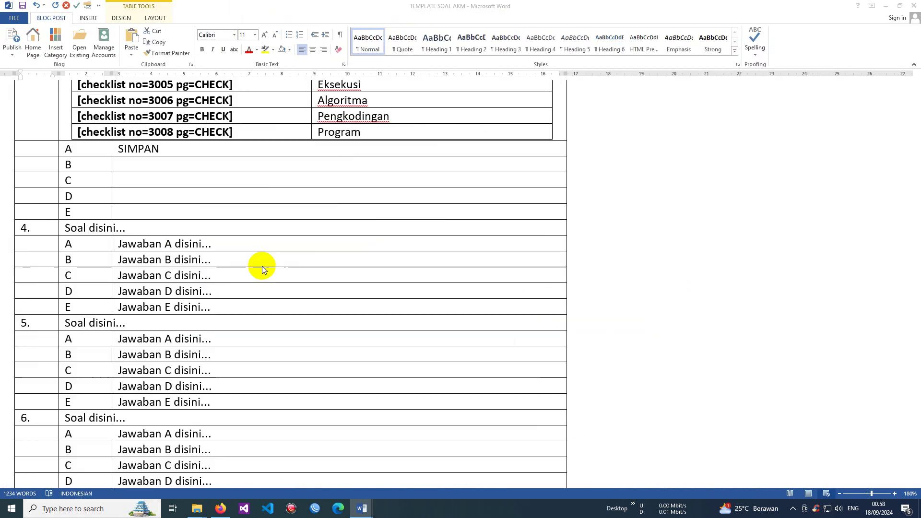
left_click(60, 228)
right_click(74, 227)
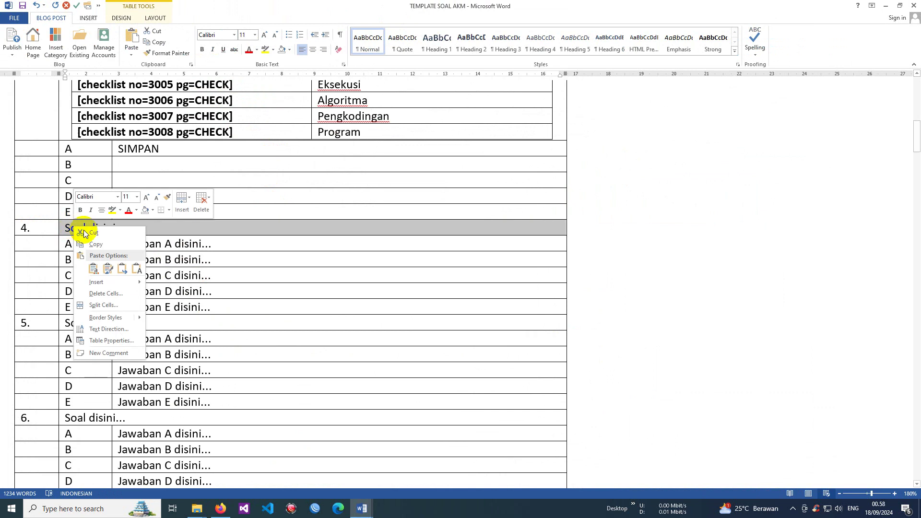
left_click(138, 271)
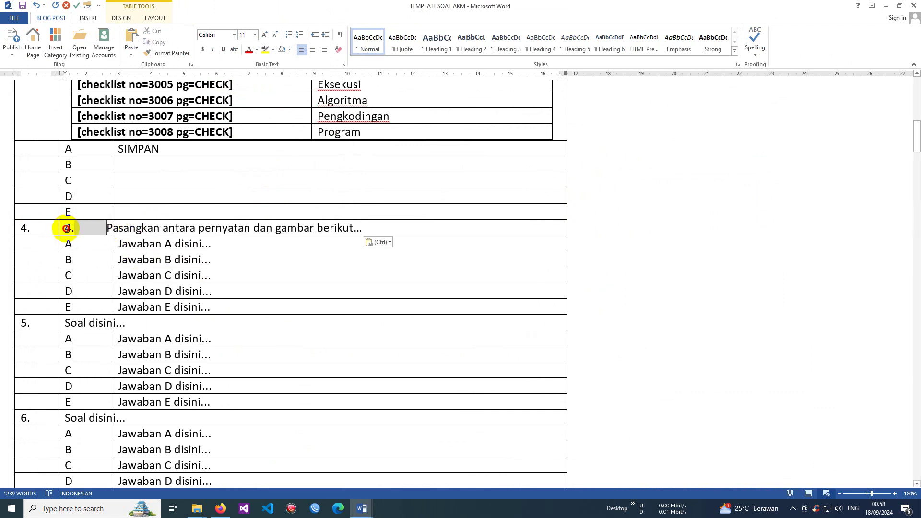
Remove the duplicate number "4." and its gap before the template's question 4 text, and add an empty line below the sentence
left_click(63, 230)
key("BackSpace")
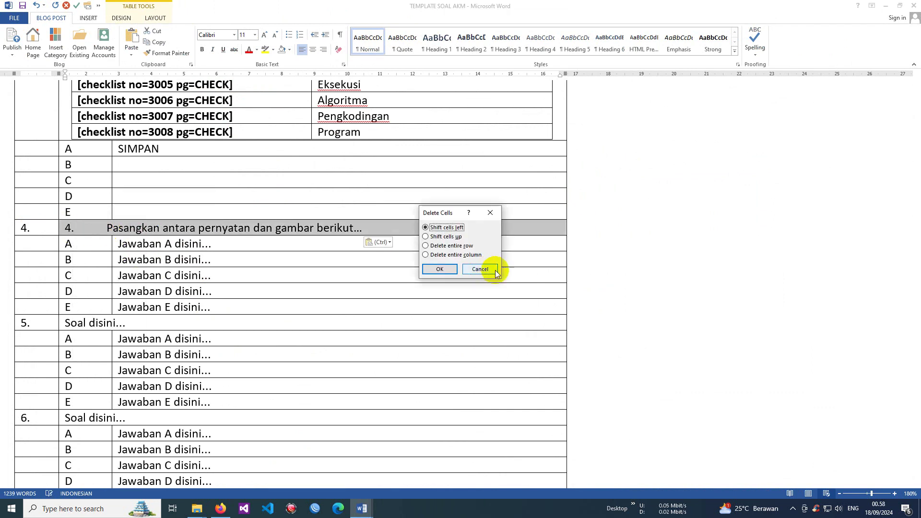
left_click(483, 267)
key("BackSpace")
key("BackSpace")
key("BackSpace")
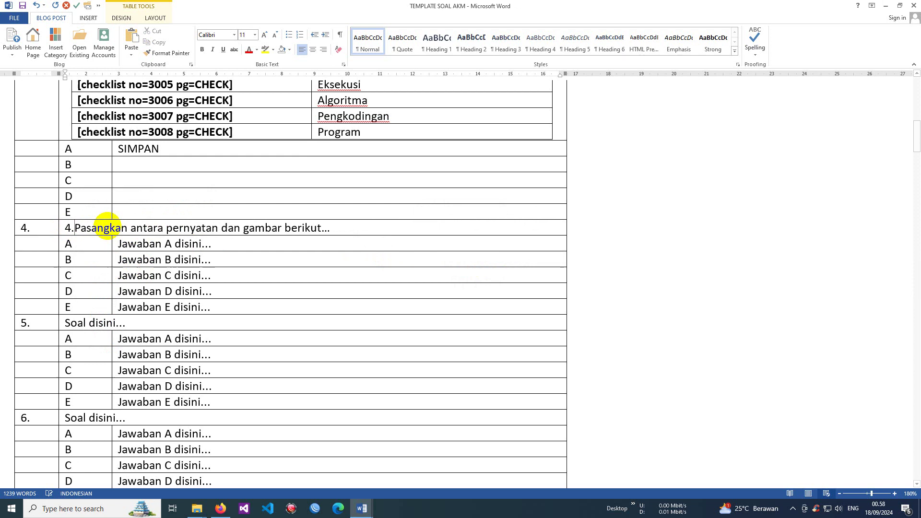
left_click(337, 228)
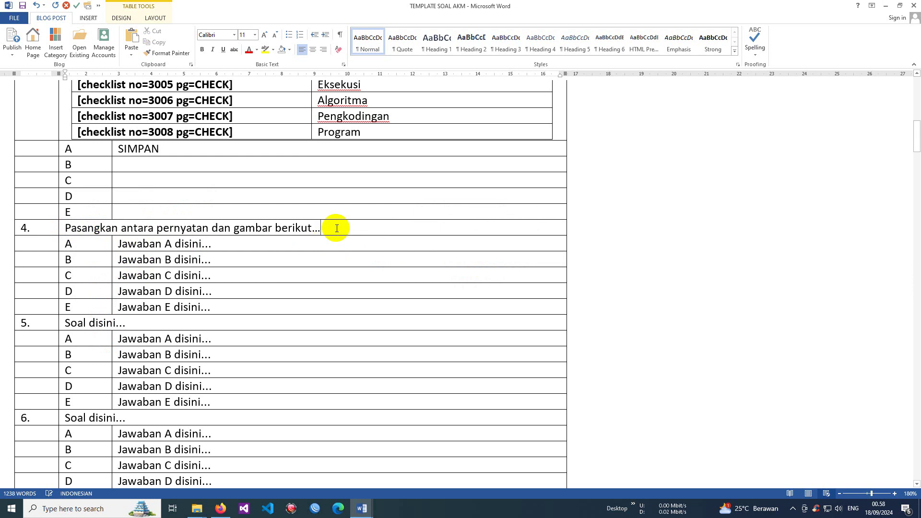
key("Return")
Insert a matching item below question 4's text in the template, with question number 4, three statements and four answers
key("alt+Tab")
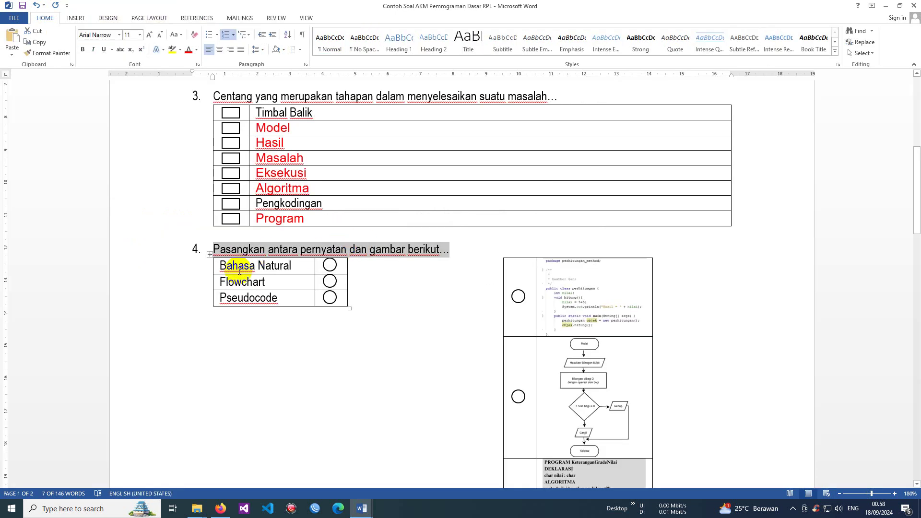
key("alt+Tab")
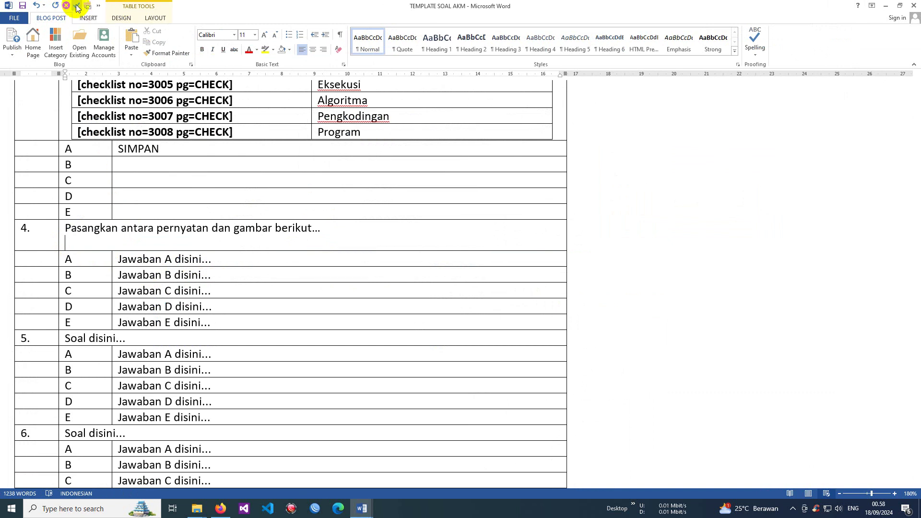
left_click(98, 5)
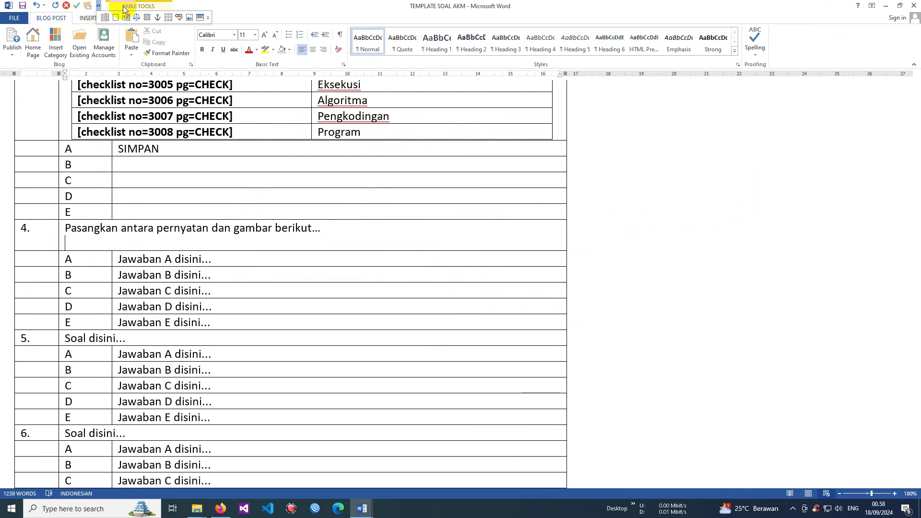
left_click(267, 7)
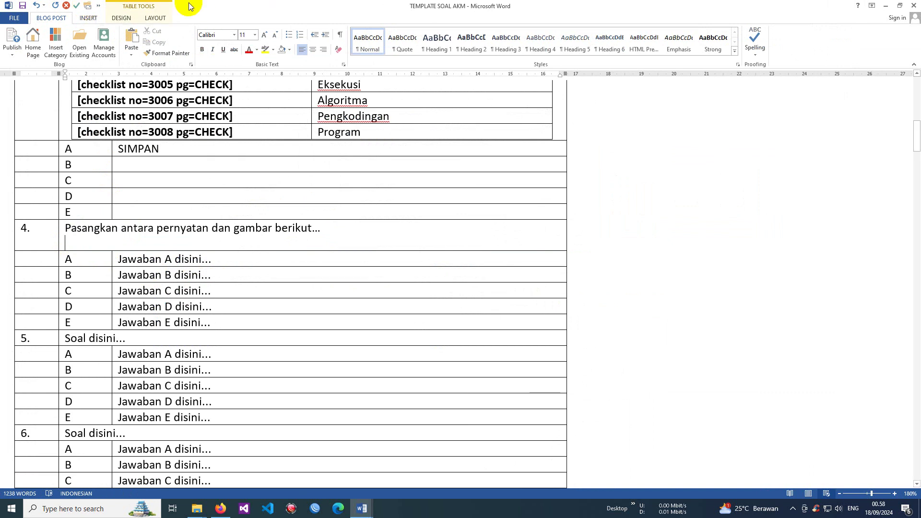
left_click(99, 6)
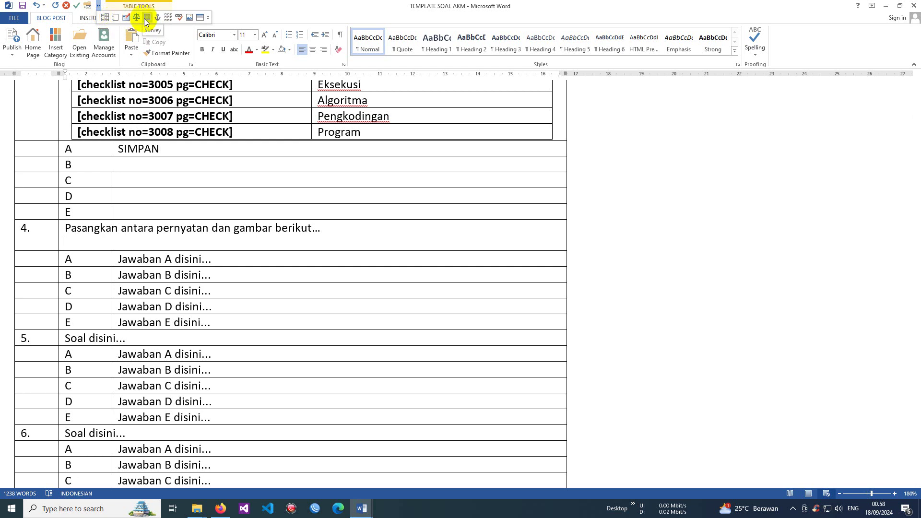
left_click(200, 19)
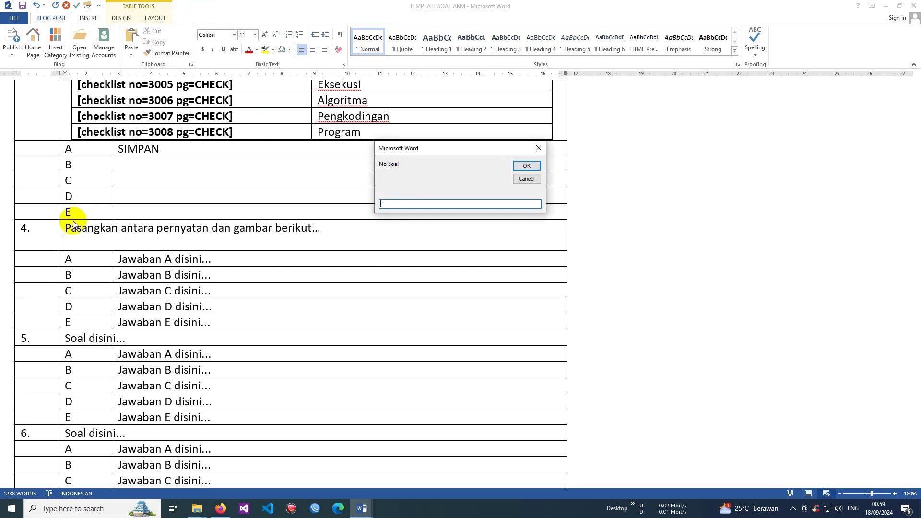
left_click(527, 166)
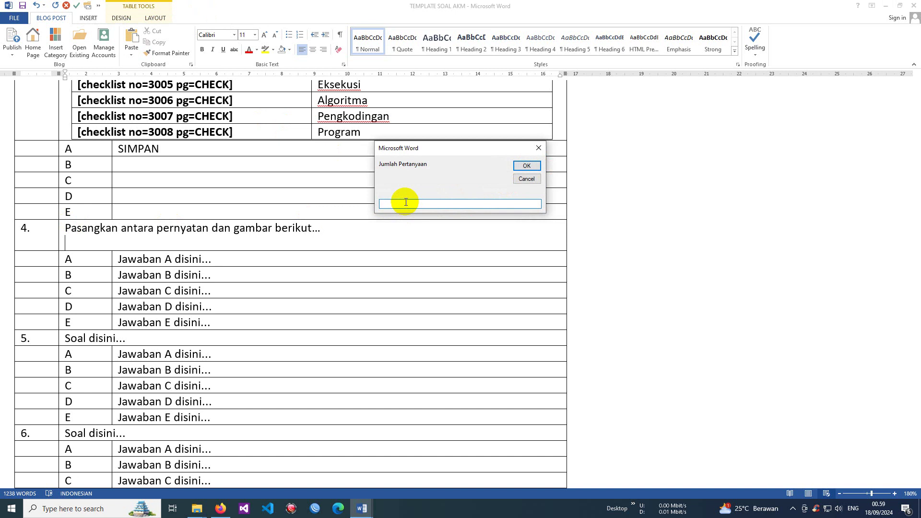
left_click(525, 166)
left_click(528, 165)
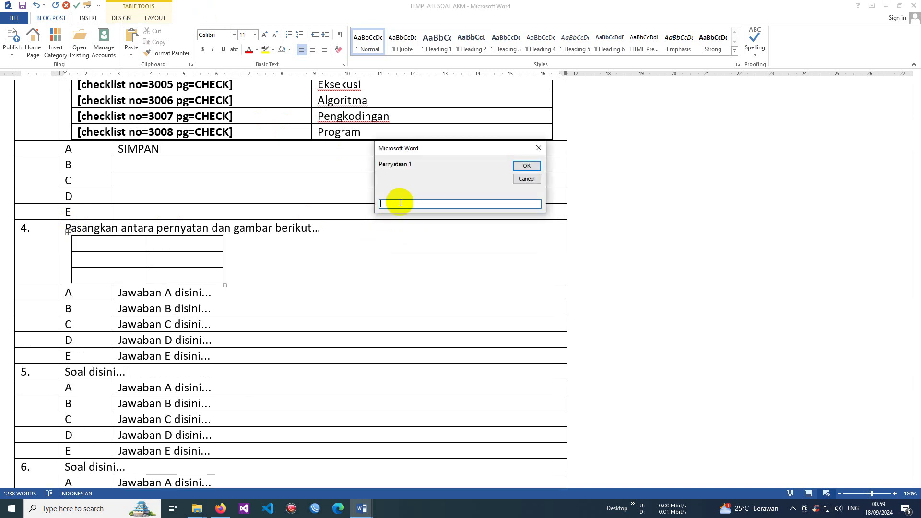
Enter P1, P2 and P3 as the placeholder statements of question 4's matching item
type("P1")
left_click(520, 169)
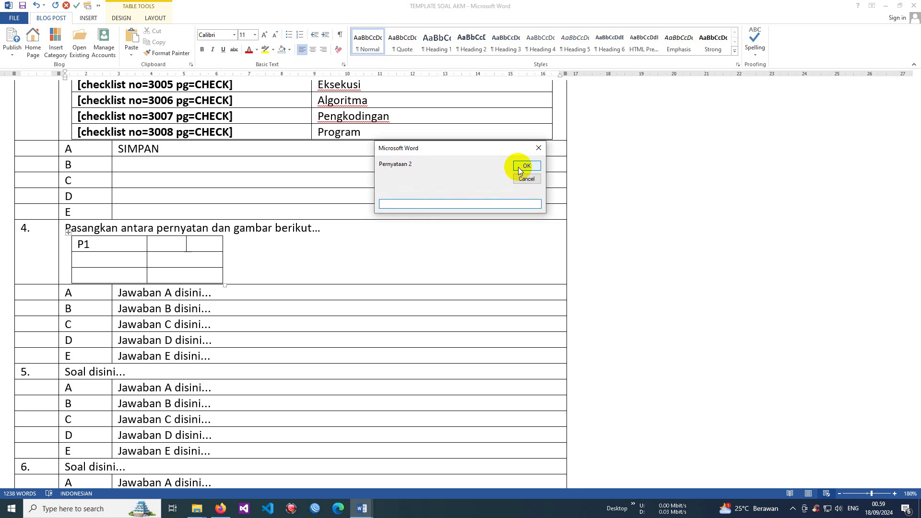
type("P2")
left_click(519, 169)
type("P3")
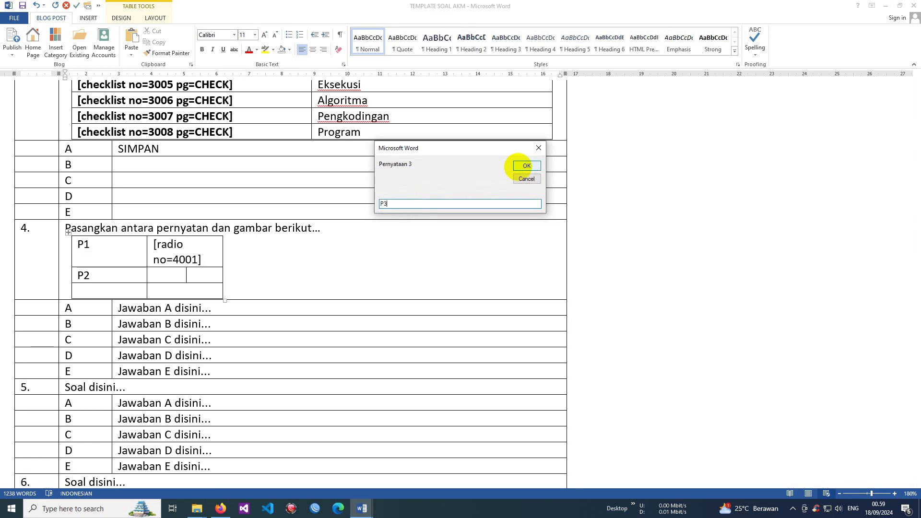
left_click(519, 169)
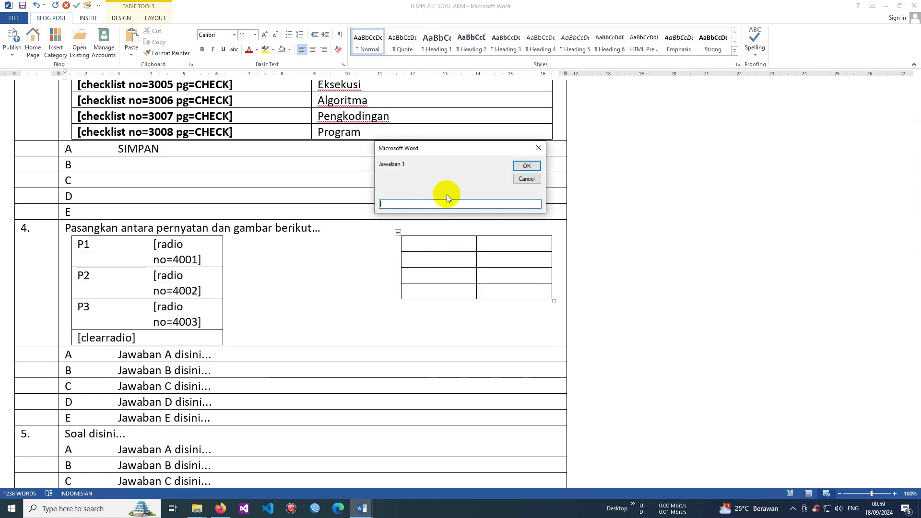
Enter J1, J2, J3 and J4 as the placeholder answers of question 4's matching item
type("A")
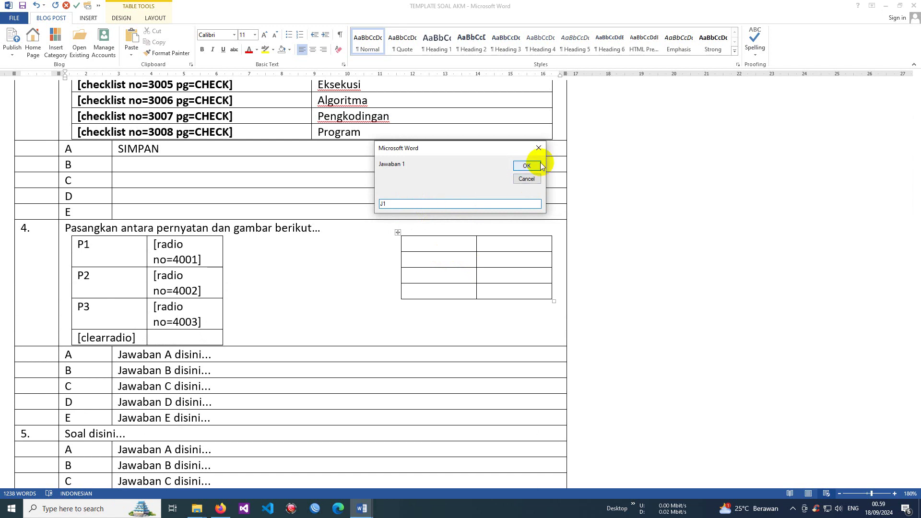
left_click(526, 166)
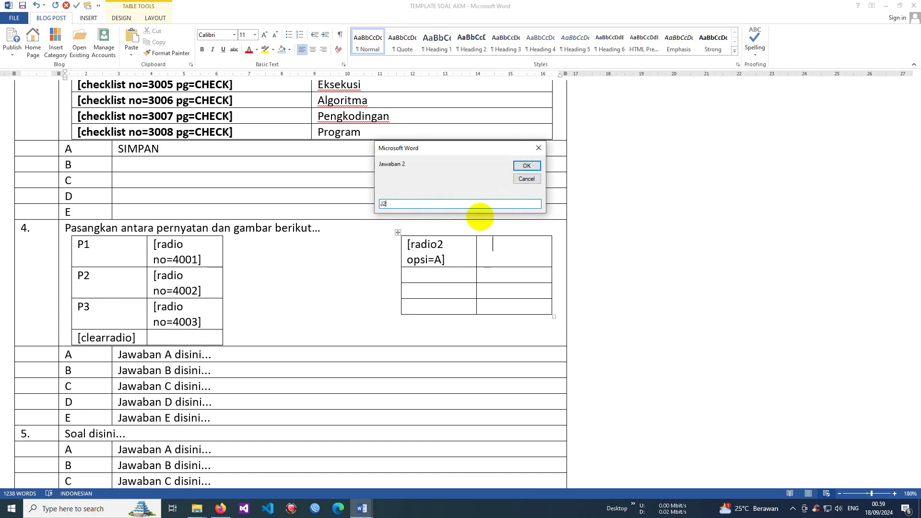
left_click(526, 165)
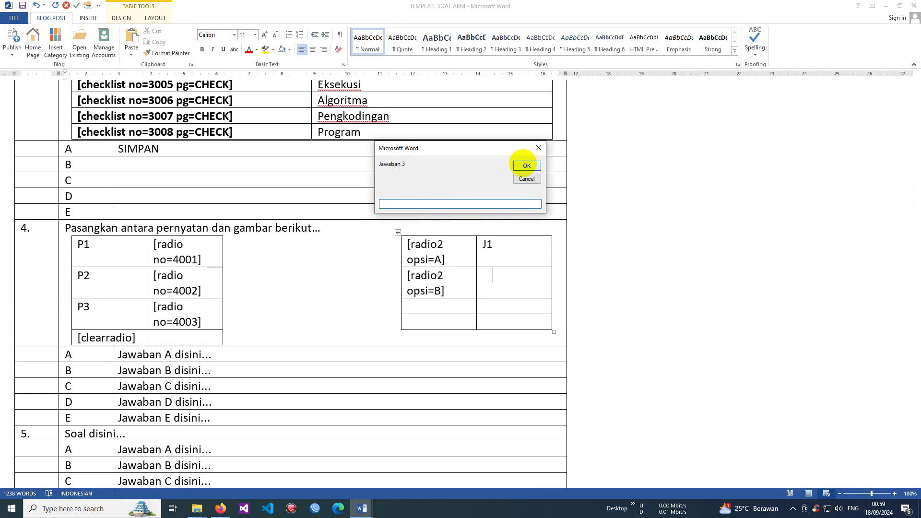
left_click(525, 166)
left_click(524, 166)
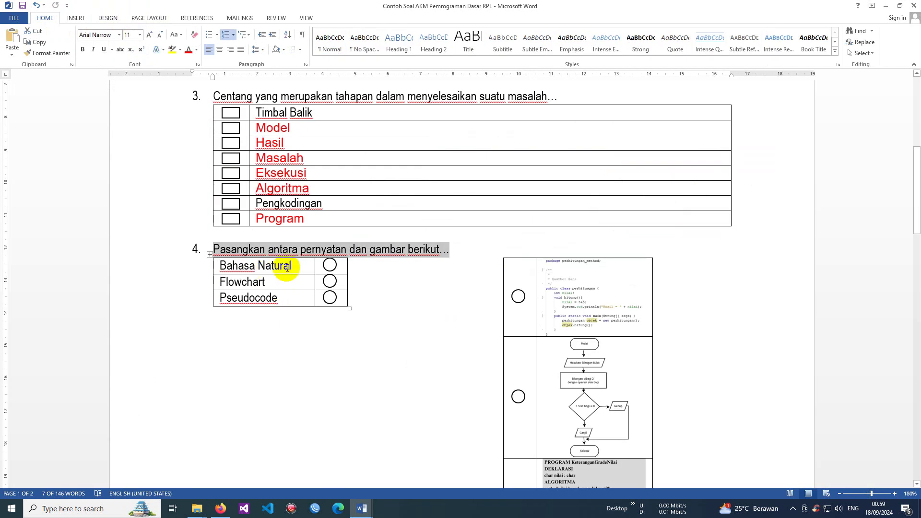
Replace the P1 placeholder in question 4's matching item with "Bahasa Natural" copied from the sample document
left_click_drag(298, 266, 293, 302)
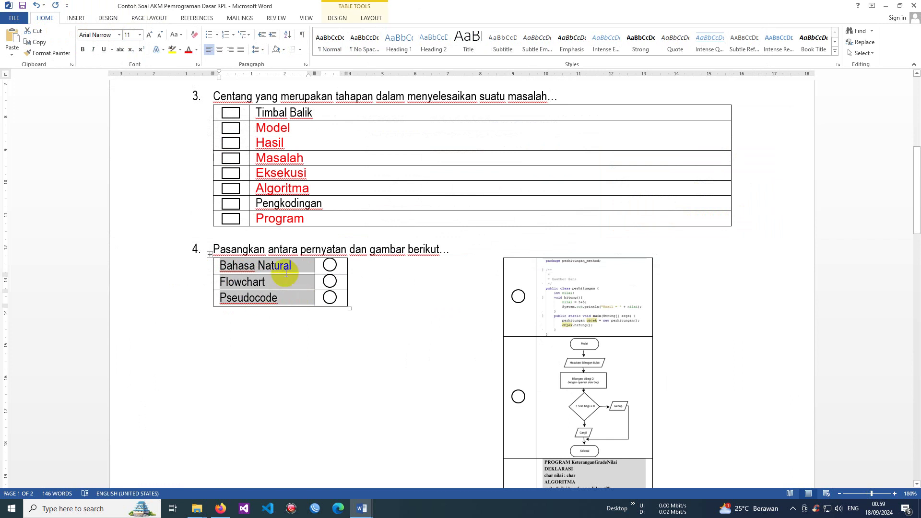
left_click(214, 267)
key("ctrl+c")
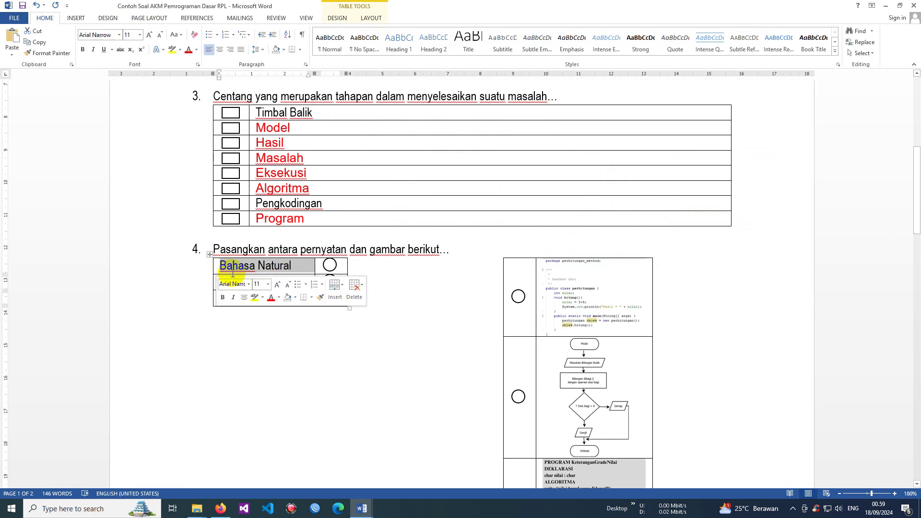
key("alt+Tab")
left_click(76, 252)
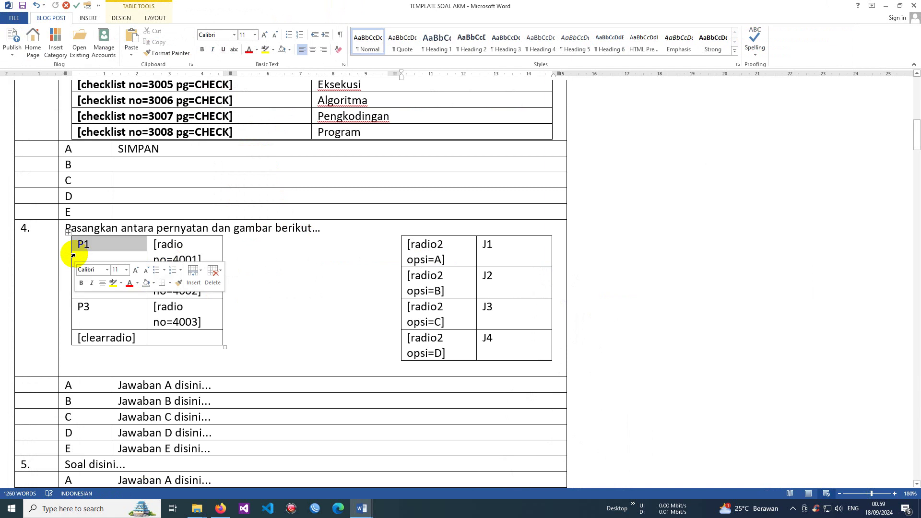
right_click(85, 248)
left_click(180, 288)
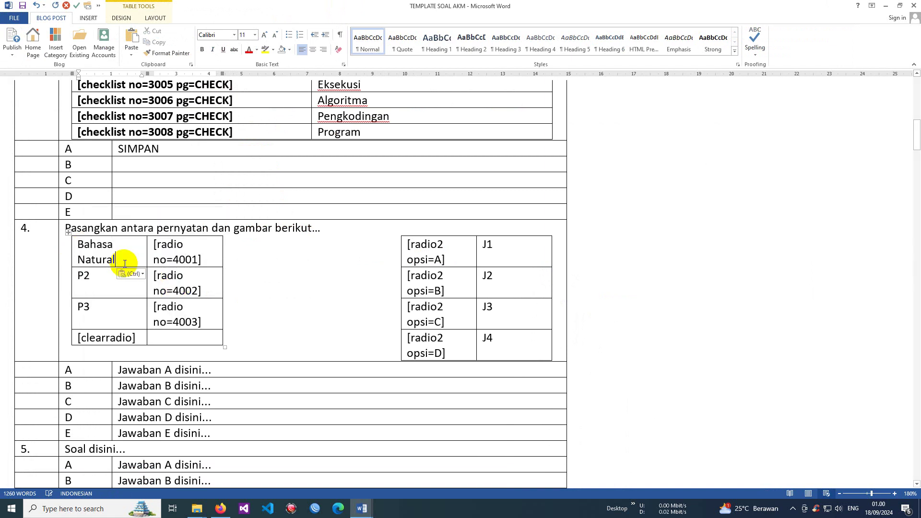
Replace the P2 and P3 placeholders in the template with "Flowchart" and "Pseudocode" copied from the sample document's question 4
key("alt+Tab")
left_click_drag(243, 282, 282, 300)
key("ctrl+c")
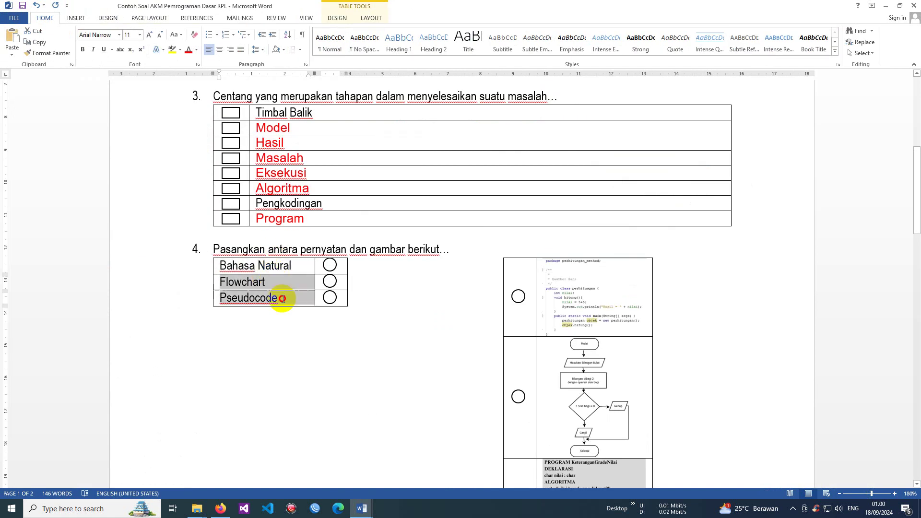
key("alt+Tab")
left_click_drag(118, 278, 114, 309)
right_click(114, 310)
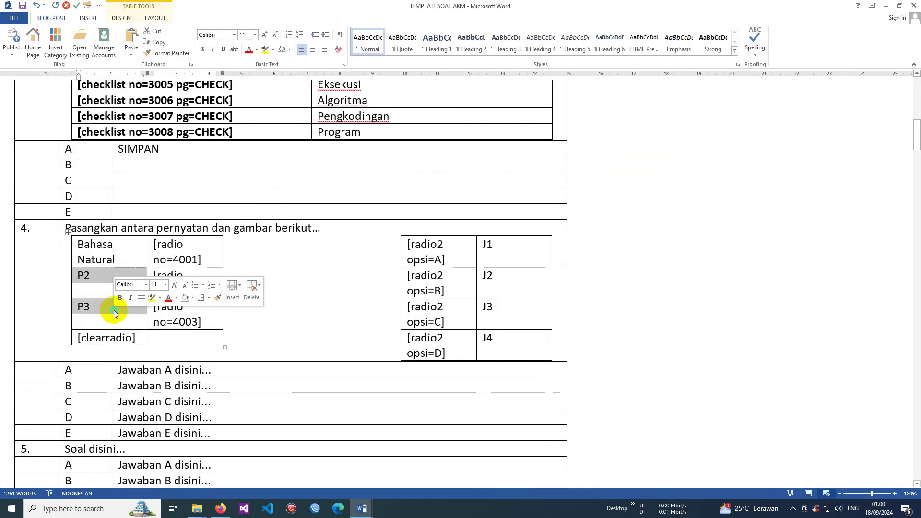
left_click(178, 353)
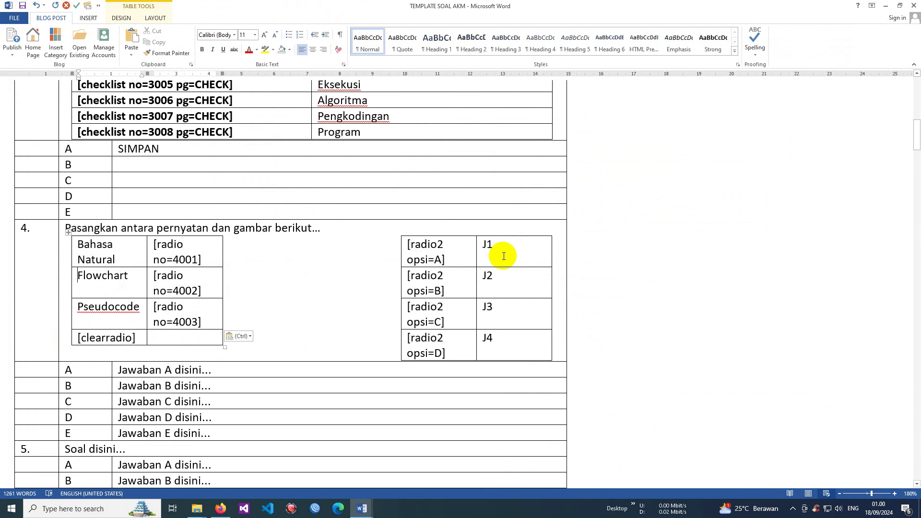
Copy the Java code picture, the first answer of question 4, from the sample document
key("alt+Tab")
left_click(581, 300)
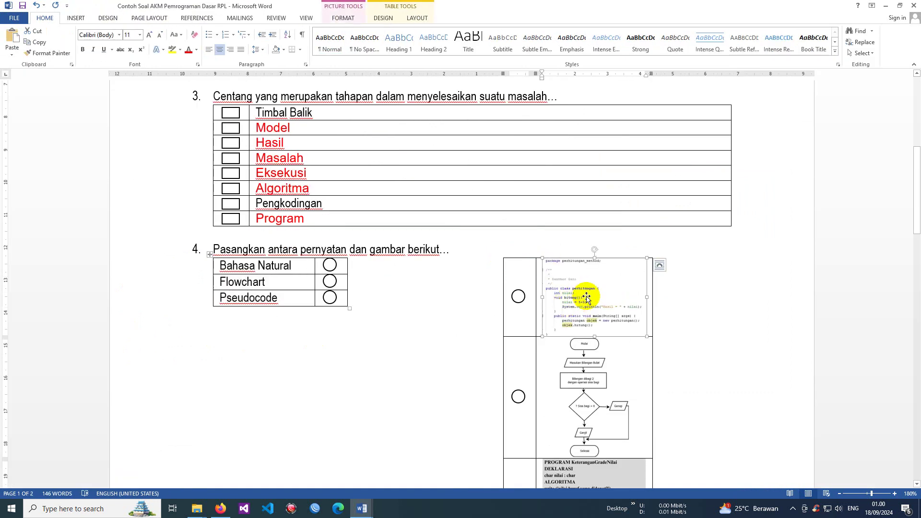
right_click(586, 287)
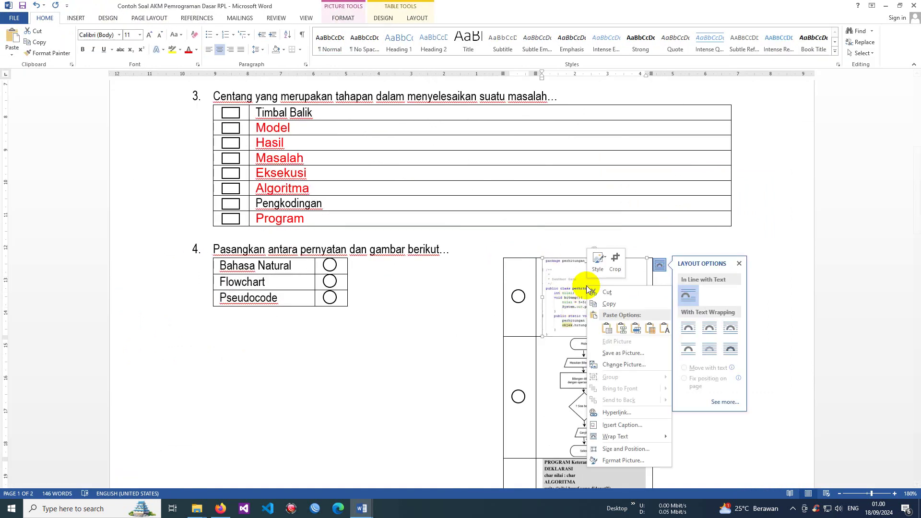
left_click(608, 303)
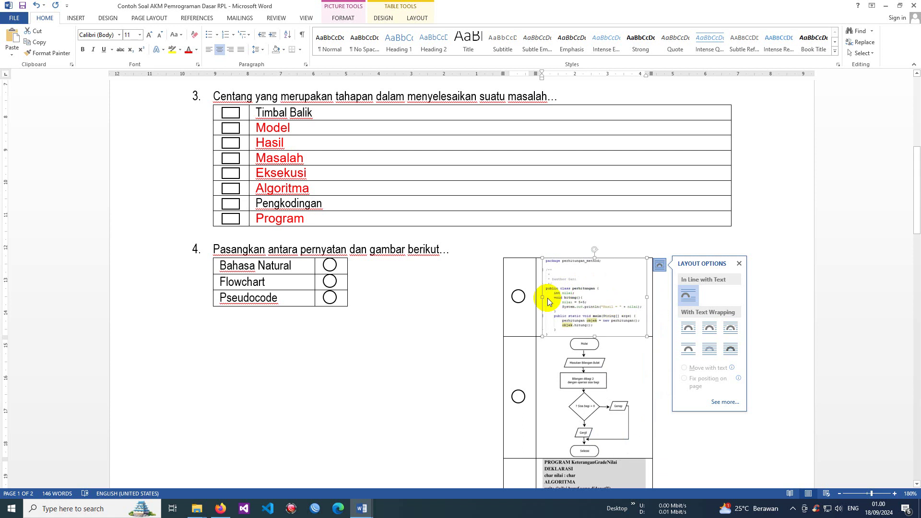
key("alt+Tab")
double_click(485, 246)
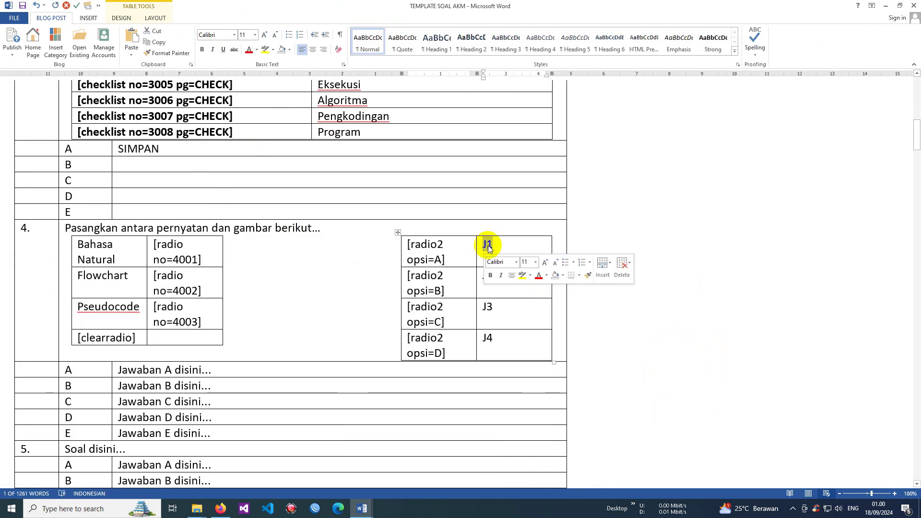
right_click(486, 245)
left_click(542, 288)
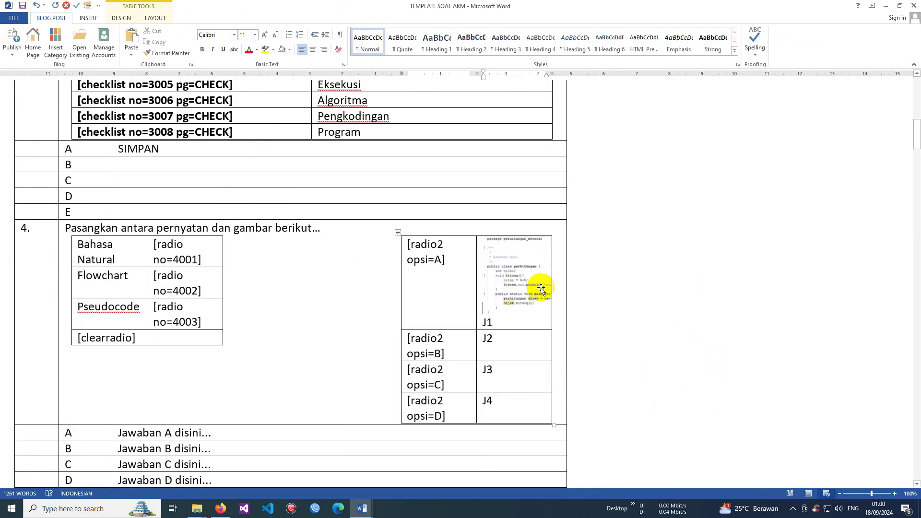
left_click(507, 297)
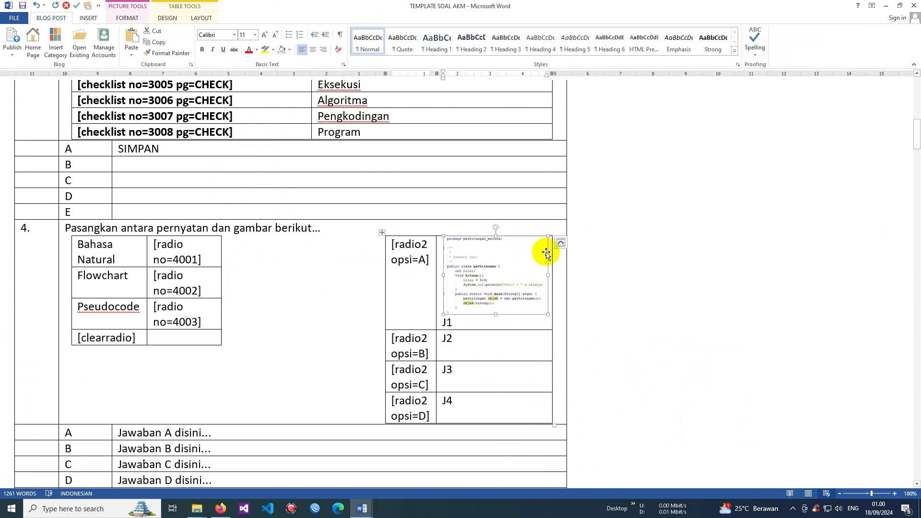
key("Delete")
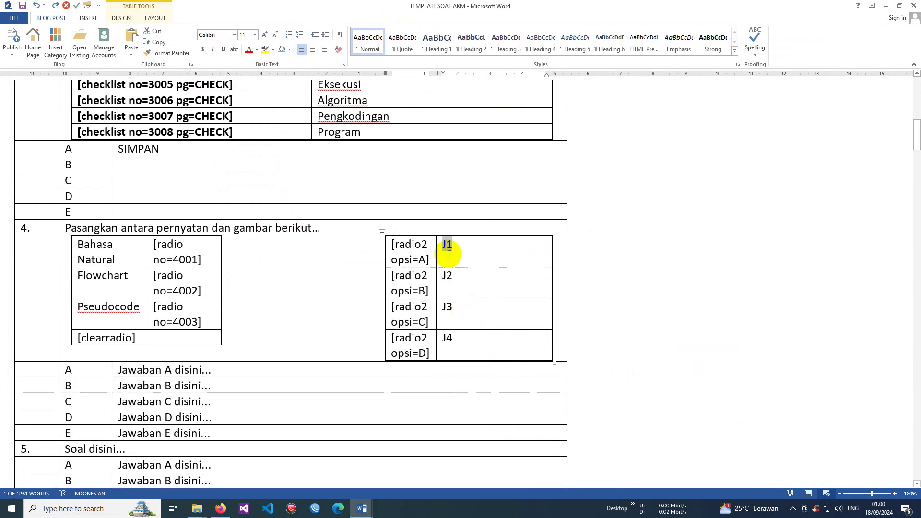
Delete the J1 placeholder in the template's question 4 and paste the copied Java code as a picture in its cell
double_click(487, 244)
key("Delete")
right_click(487, 248)
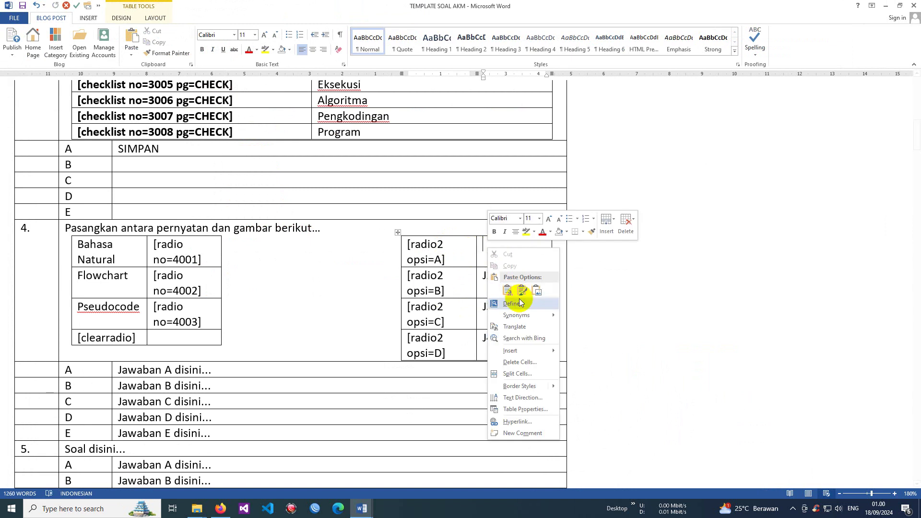
left_click(508, 291)
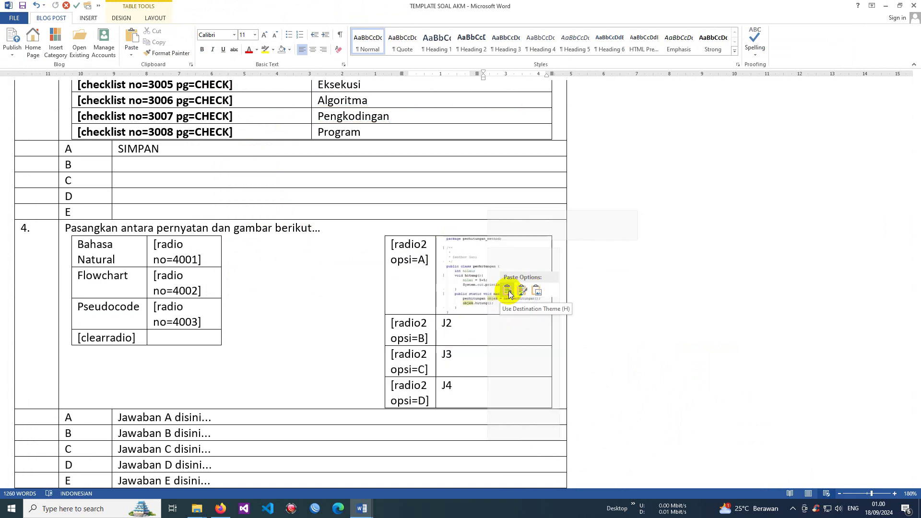
left_click(537, 294)
Replace the J2 placeholder beside option B with the flowchart picture from the sample document's question 4
key("alt+Tab")
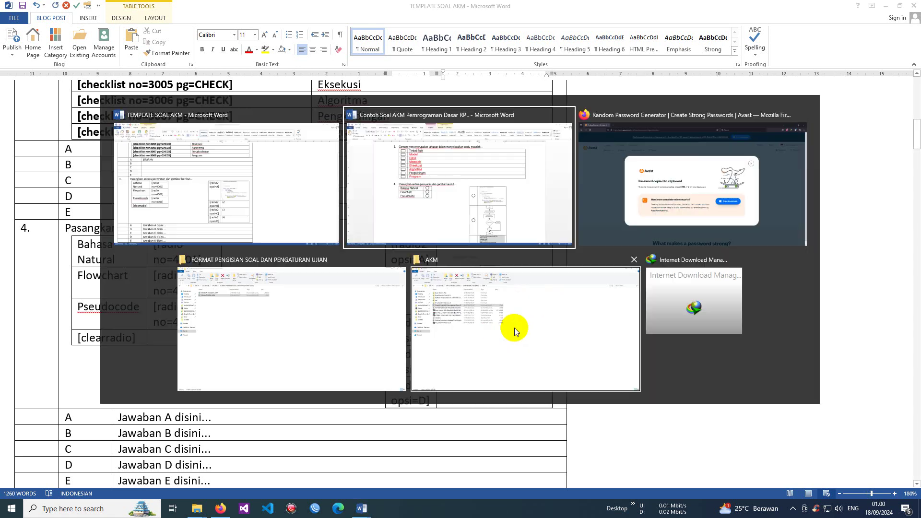
key("alt+Tab")
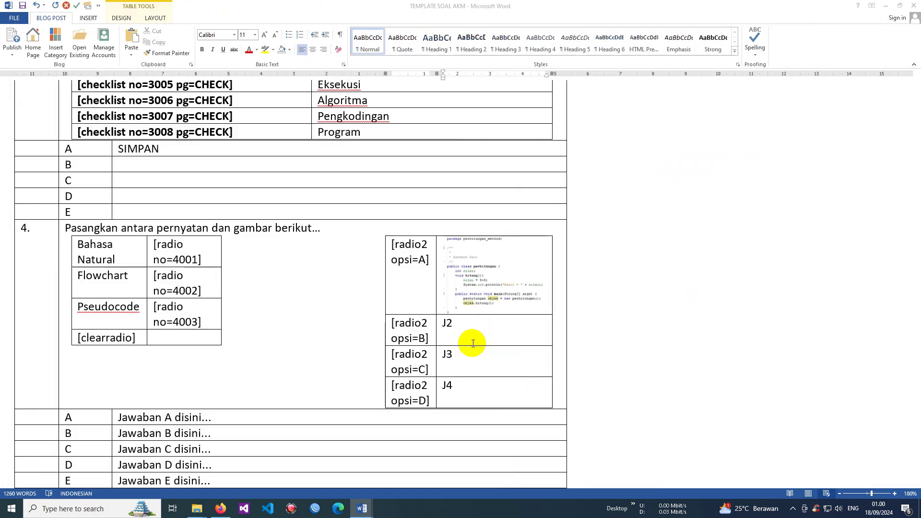
double_click(447, 324)
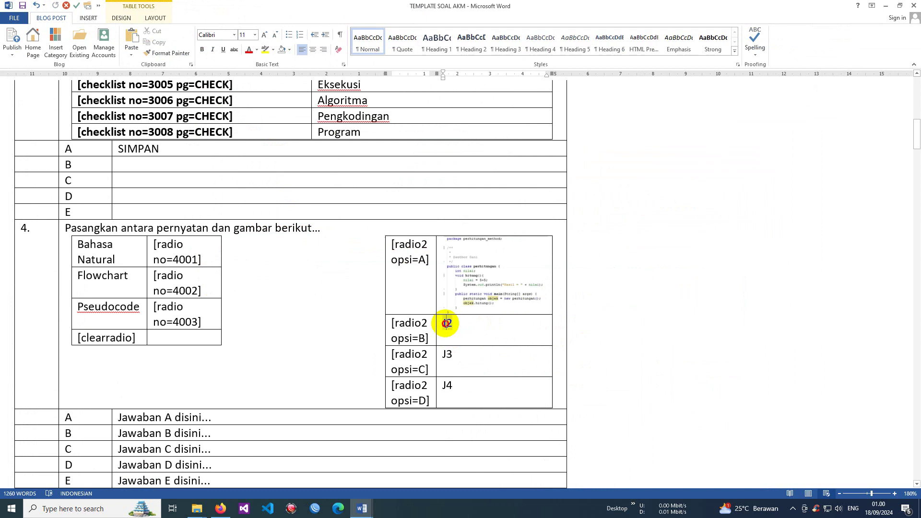
key("BackSpace")
right_click(446, 324)
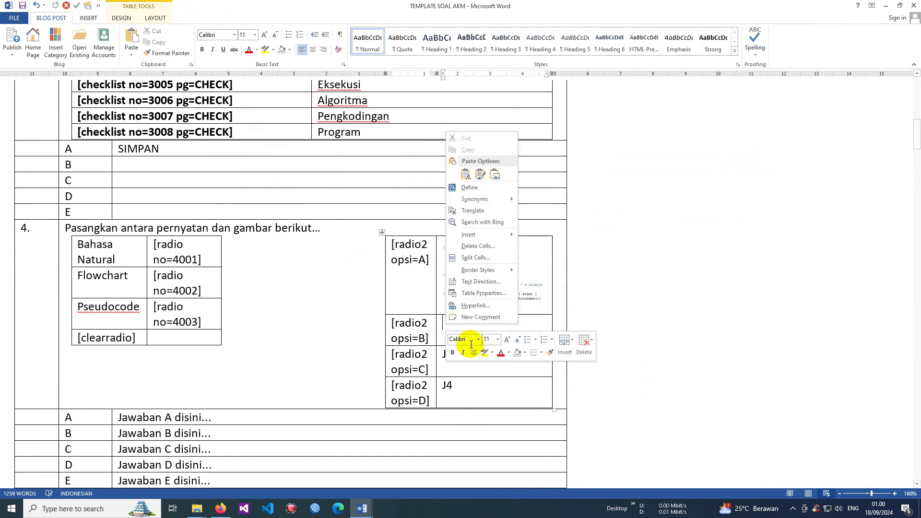
left_click(495, 174)
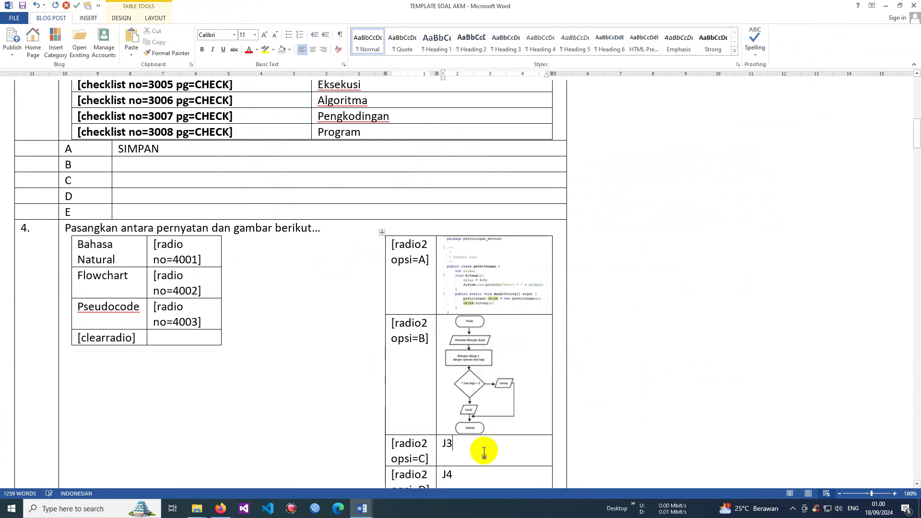
Replace the J3 placeholder beside option C with the KeteranganGradeNilai pseudocode picture from the sample document
scroll(537, 379, "down", 2)
key("alt+Tab")
scroll(587, 367, "down", 3)
key("alt+Tab")
double_click(447, 322)
key("Delete")
right_click(465, 341)
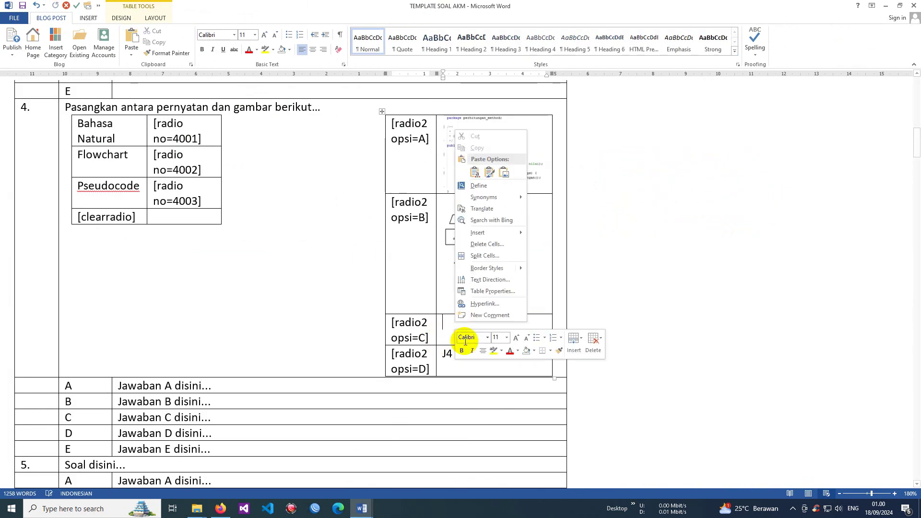
left_click(504, 172)
Replace the J4 placeholder beside option D with the picture of the eight numbered steps (Mulai to Selesai) from the sample document
key("alt+Tab")
scroll(480, 331, "down", 5)
left_click(287, 254)
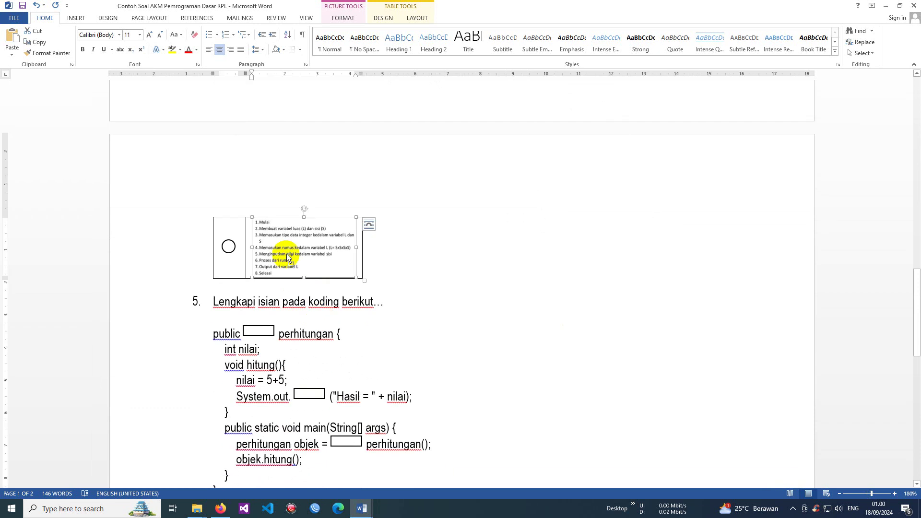
right_click(286, 254)
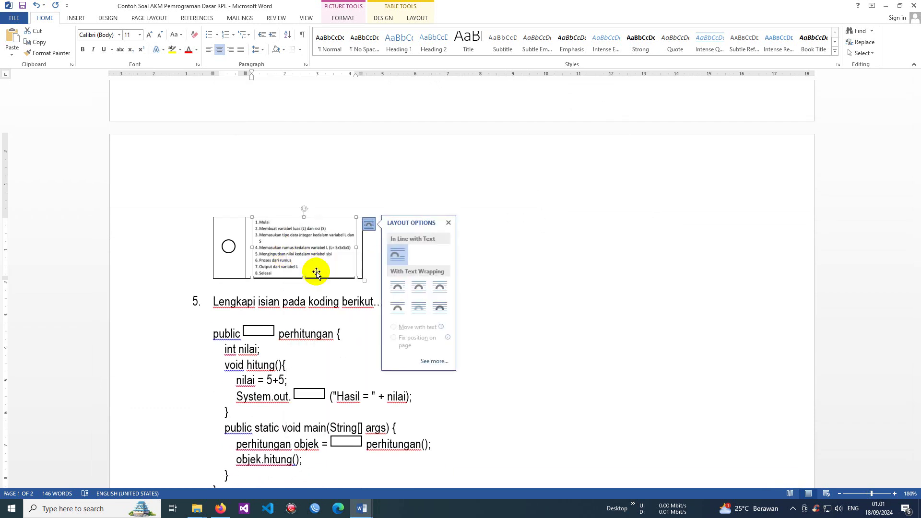
left_click(310, 272)
key("alt+Tab")
scroll(480, 359, "down", 3)
double_click(448, 338)
key("BackSpace")
right_click(448, 337)
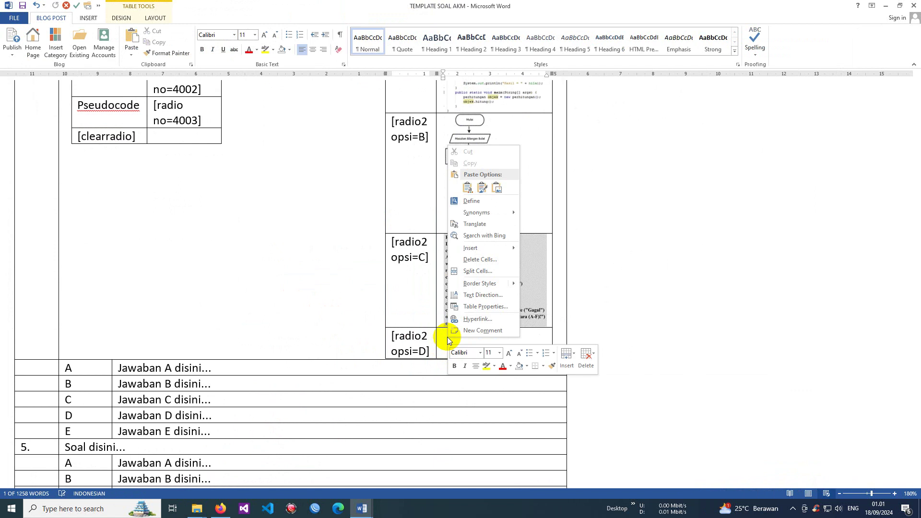
left_click(502, 187)
Overwrite question 4's A to E answer texts with question 3's copied answer cells, SIMPAN in A and B to E blank
scroll(438, 308, "up", 3)
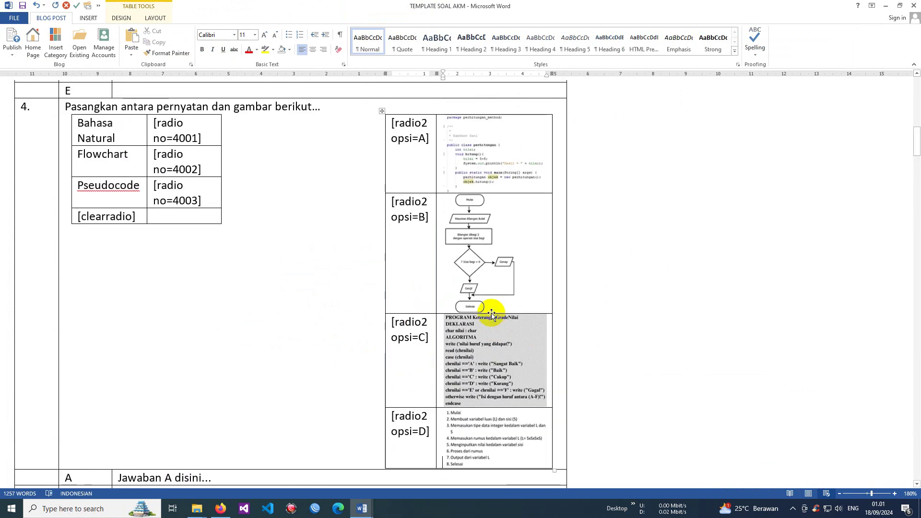
scroll(293, 307, "down", 3)
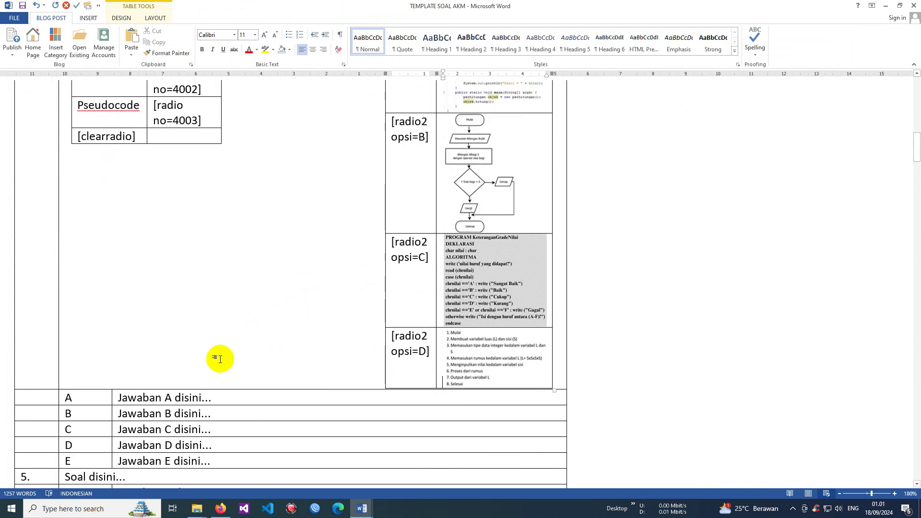
scroll(214, 355, "up", 5)
left_click_drag(158, 157, 173, 212)
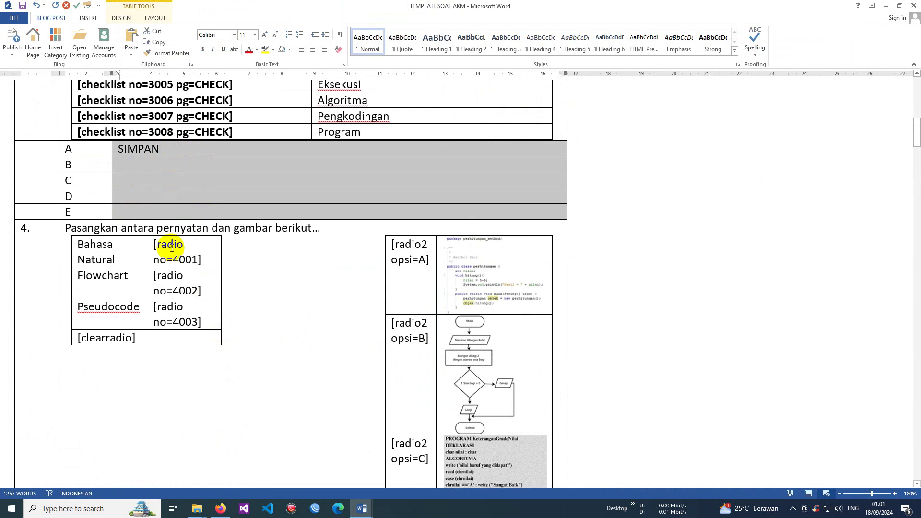
scroll(202, 288, "down", 9)
left_click_drag(209, 275, 222, 341)
right_click(221, 341)
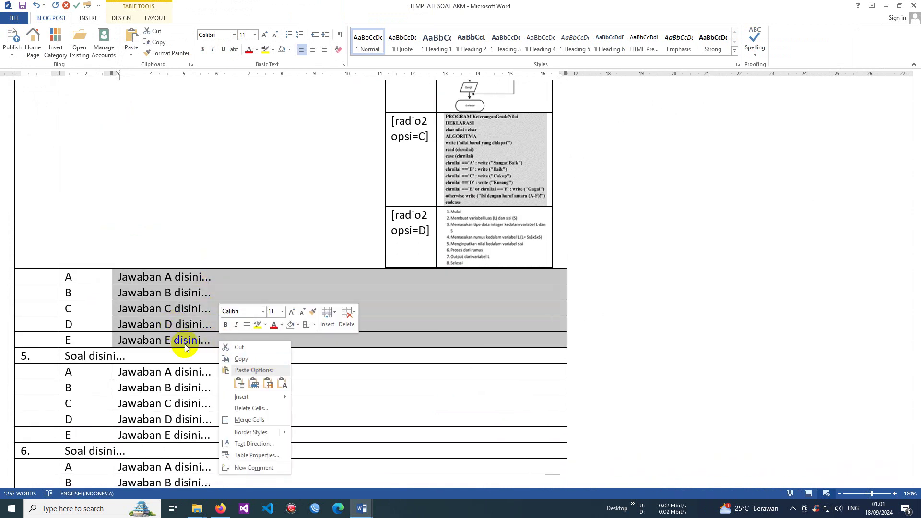
key("Escape")
key("ctrl+v")
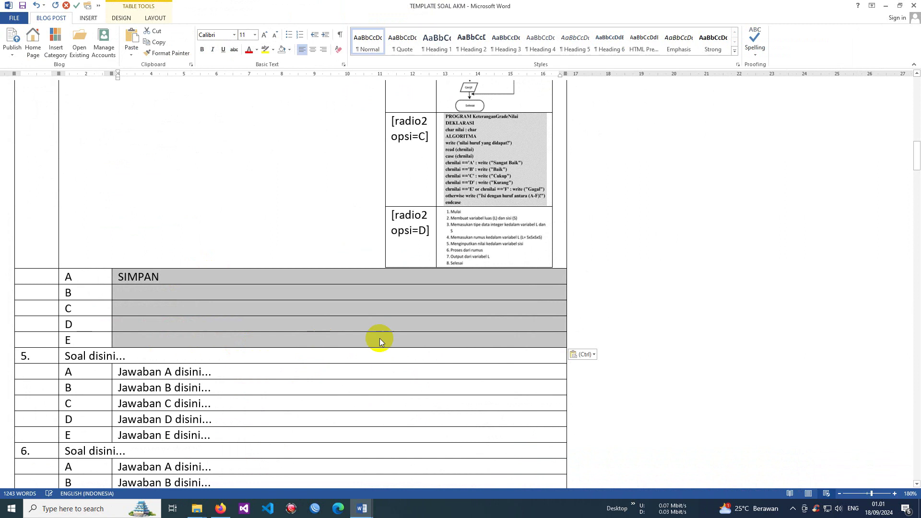
left_click(150, 291)
scroll(222, 319, "up", 3)
scroll(225, 319, "down", 3)
scroll(226, 318, "up", 5)
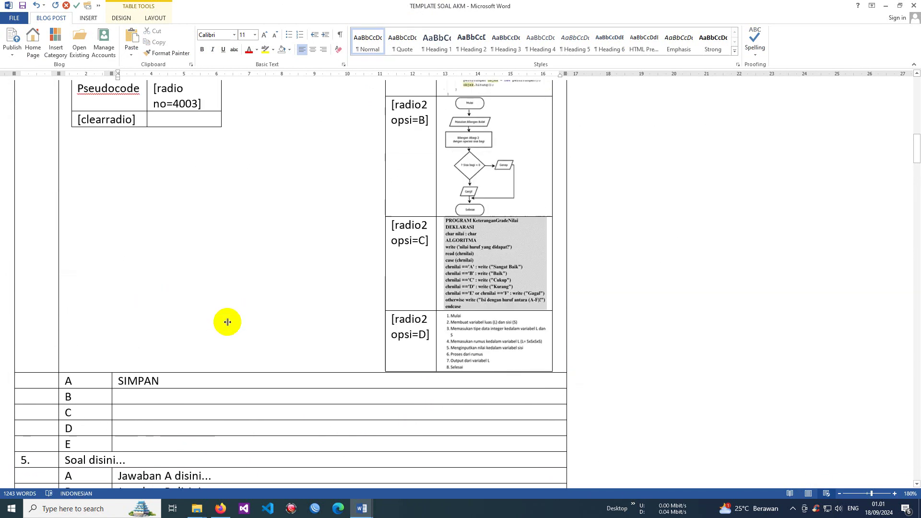
scroll(56, 222, "down", 1)
left_click_drag(36, 207, 453, 331)
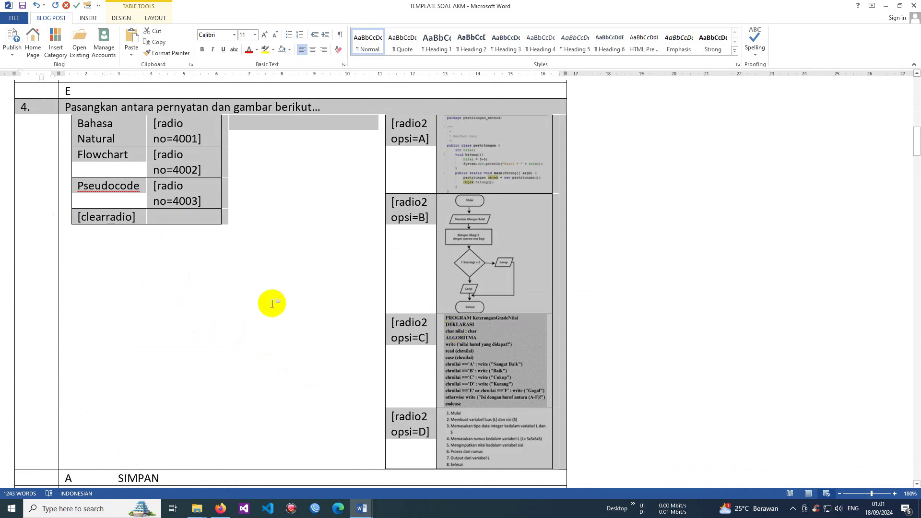
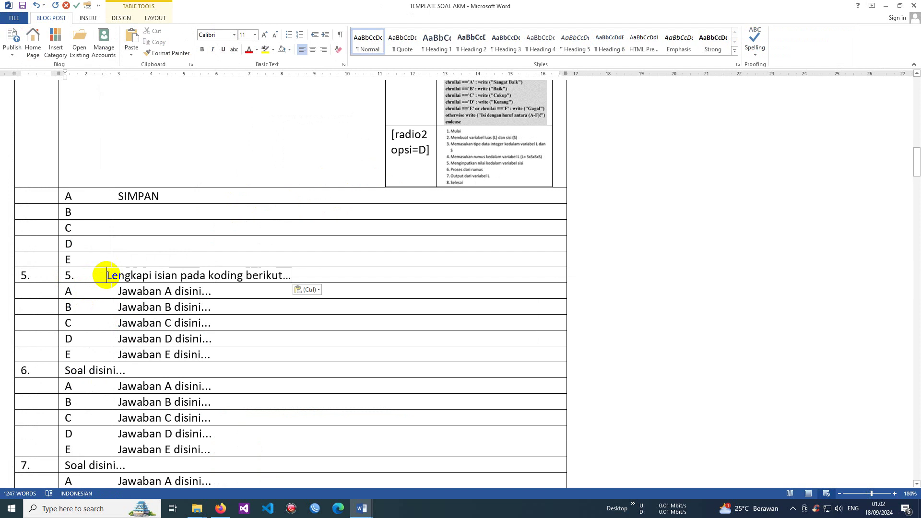
Remove the duplicate number "5." and its gap before the template's question 5 text, and place the cursor at the sentence's end
key("BackSpace")
key("BackSpace")
key("BackSpace")
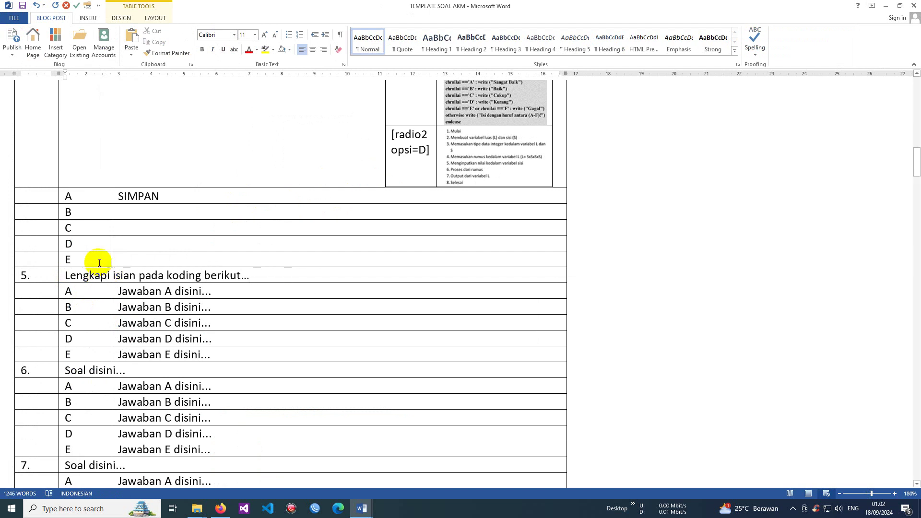
left_click(253, 275)
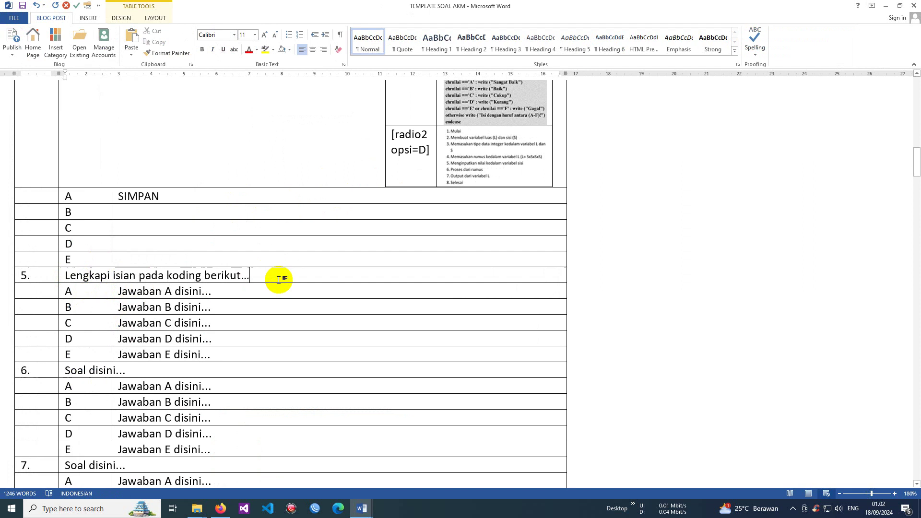
Copy the Java perhitungan code block of question 5 from the sample document and paste it beneath the template's question 5 sentence
key("alt+Tab")
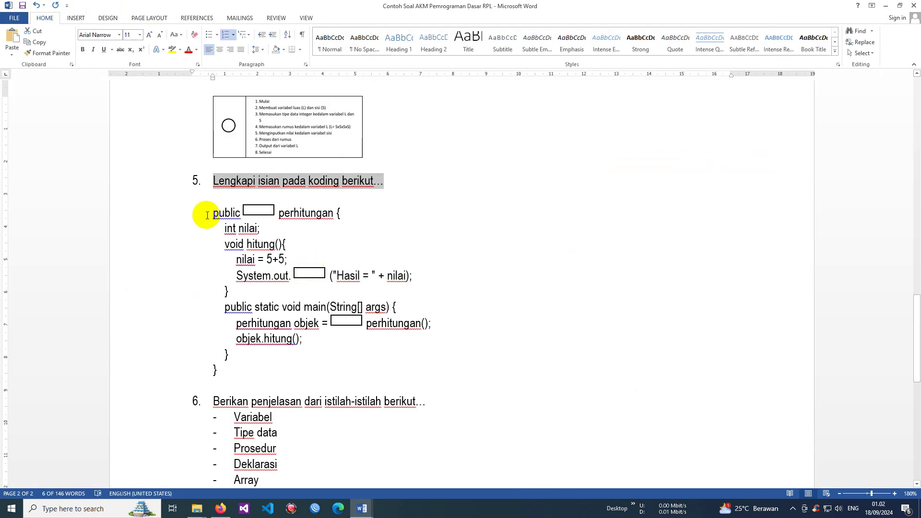
left_click(258, 210)
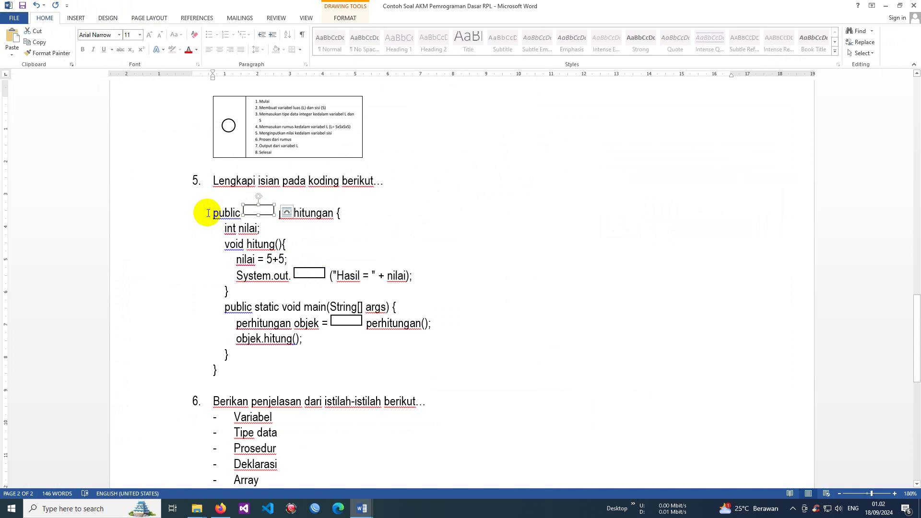
key("alt+Tab")
key("alt+Tab")
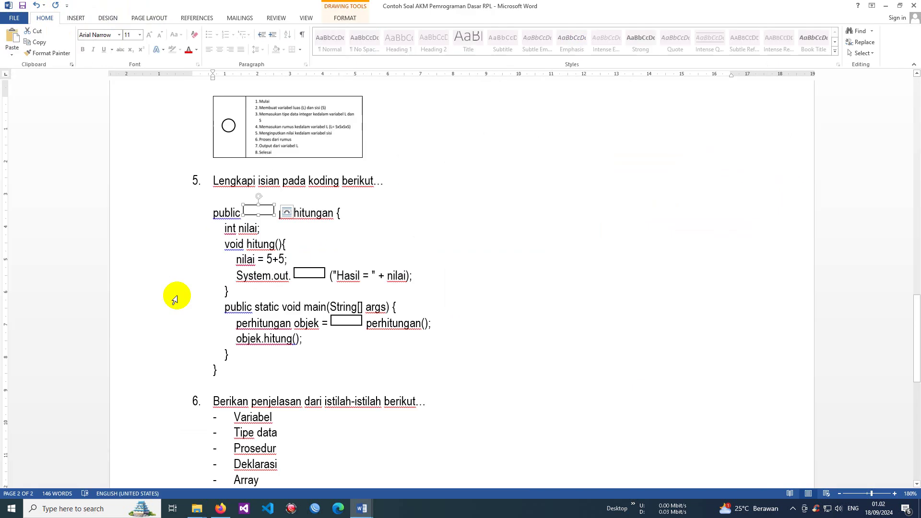
left_click_drag(213, 213, 215, 372)
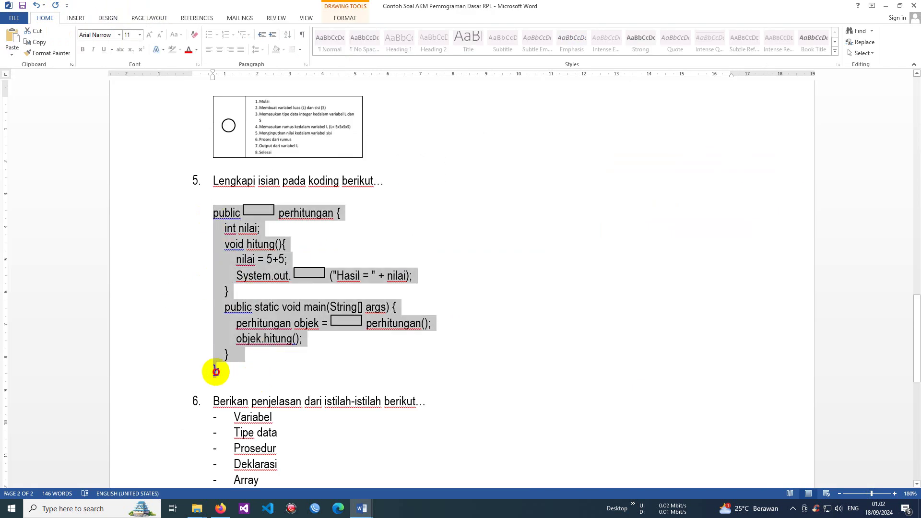
key("ctrl+c")
key("alt+Tab")
key("ctrl+v")
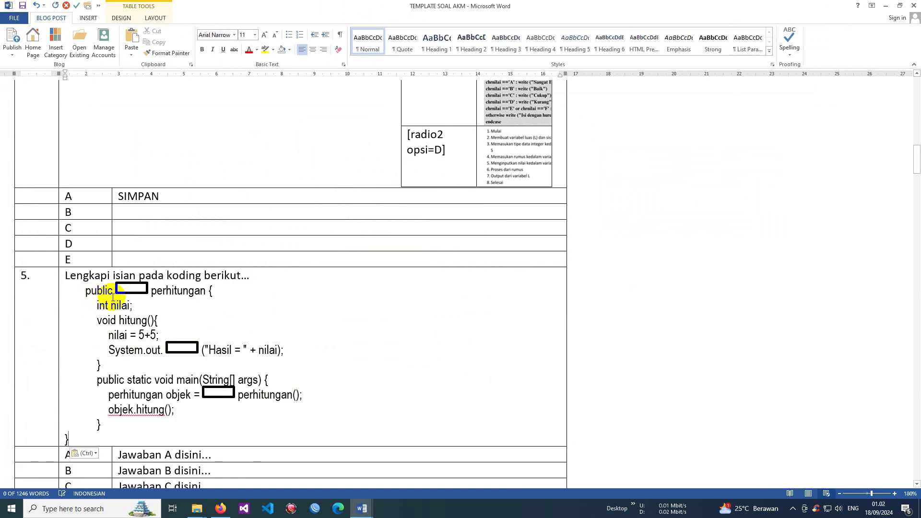
Delete the three empty answer boxes from the pasted code: after public, after System.out. and after objek =
left_click(131, 290)
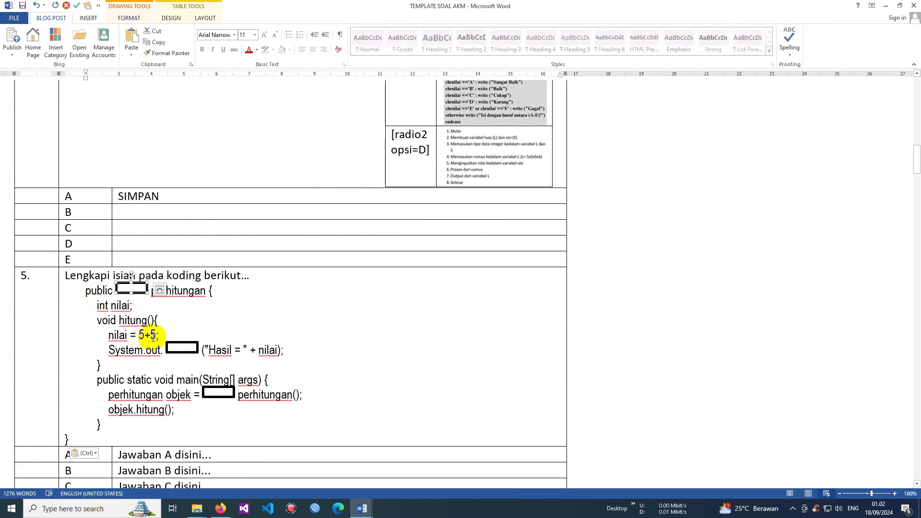
key("Delete")
left_click(182, 349)
key("Delete")
left_click(221, 391)
key("Delete")
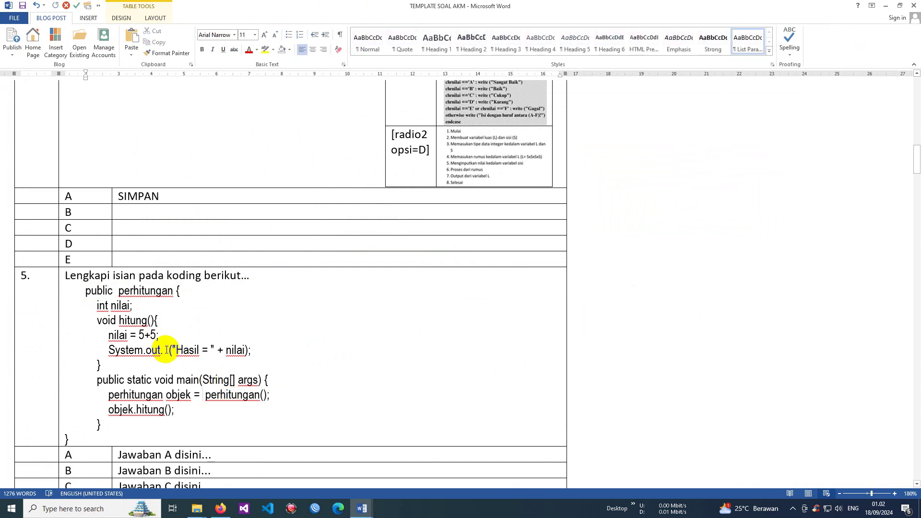
Insert an Isian Singkat field after "public" in question 5's code, with No Soal 5 and Isian Ke 1
left_click(115, 291)
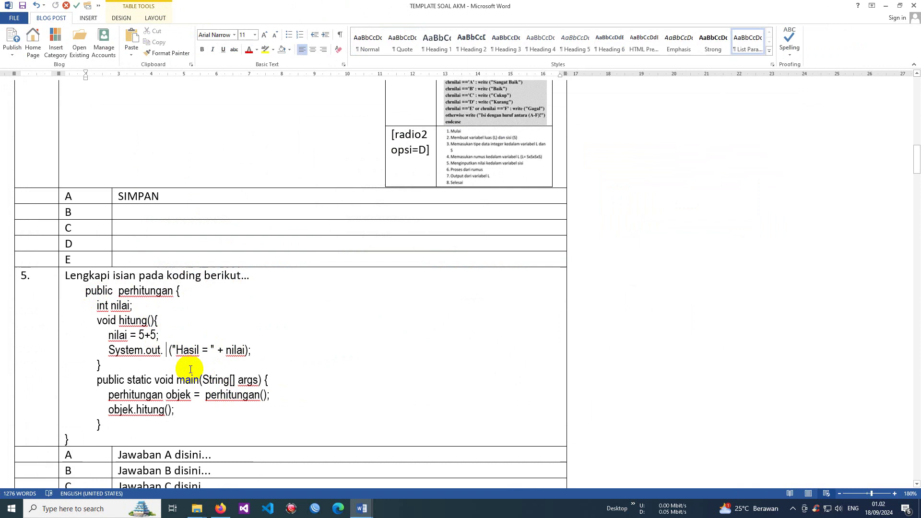
left_click(204, 396)
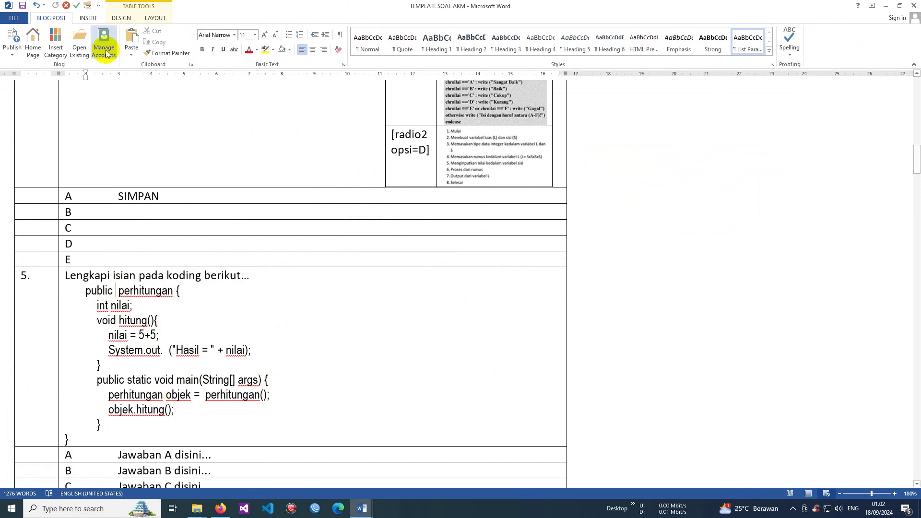
left_click(98, 5)
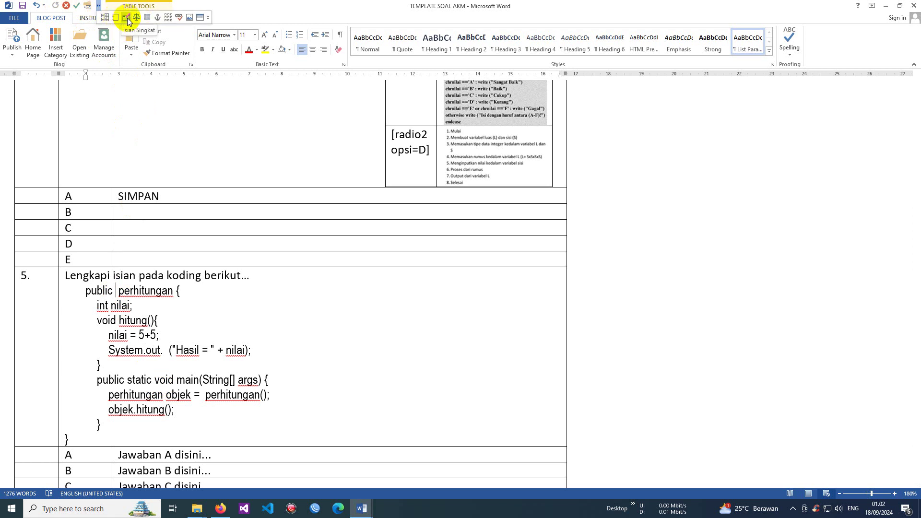
left_click(127, 18)
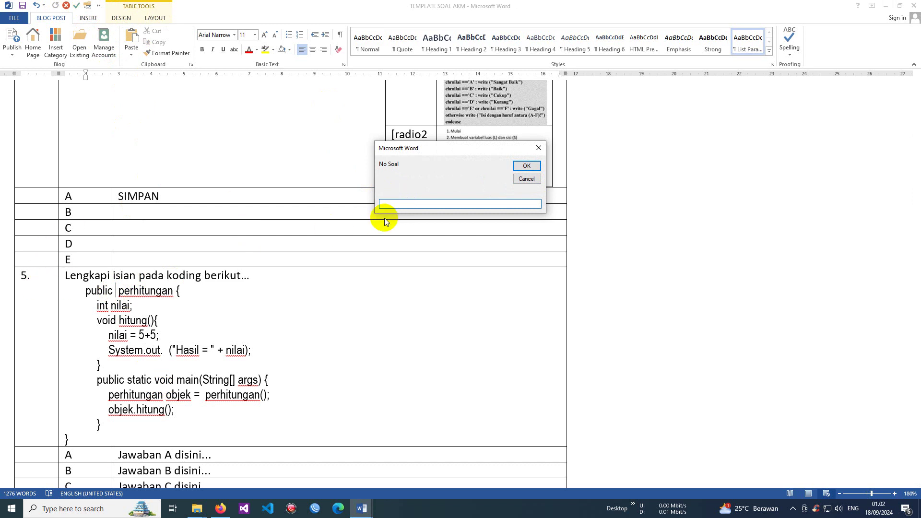
left_click(526, 166)
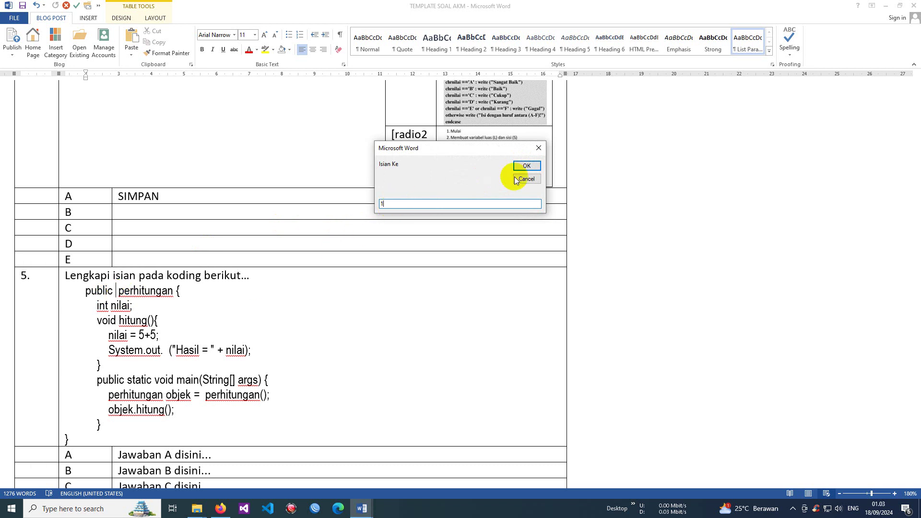
left_click(526, 166)
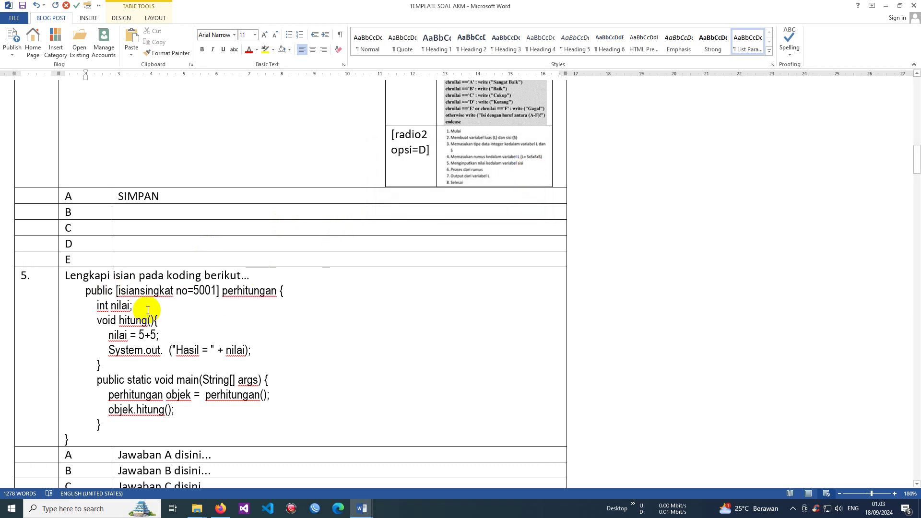
left_click_drag(220, 290, 117, 290)
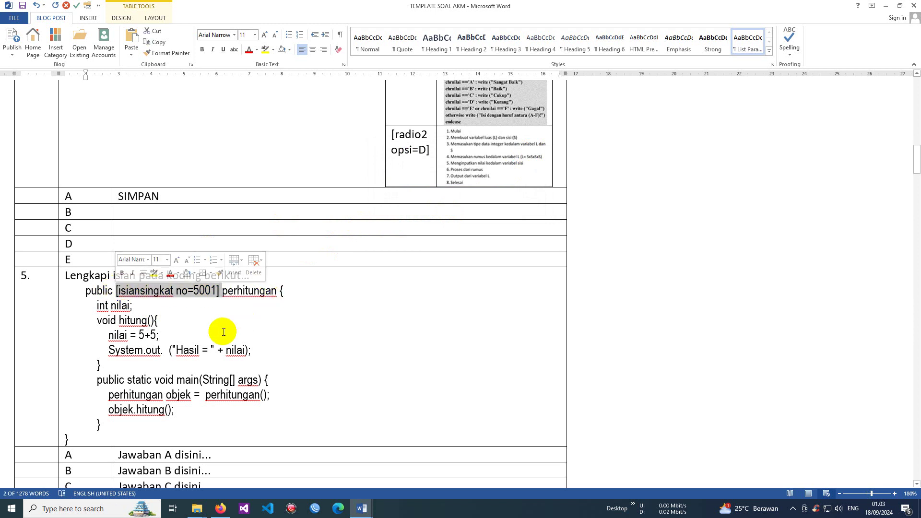
Insert an Isian Singkat field after "System.out." in question 5's code, with No Soal 5 and Isian Ke 2
left_click(172, 350)
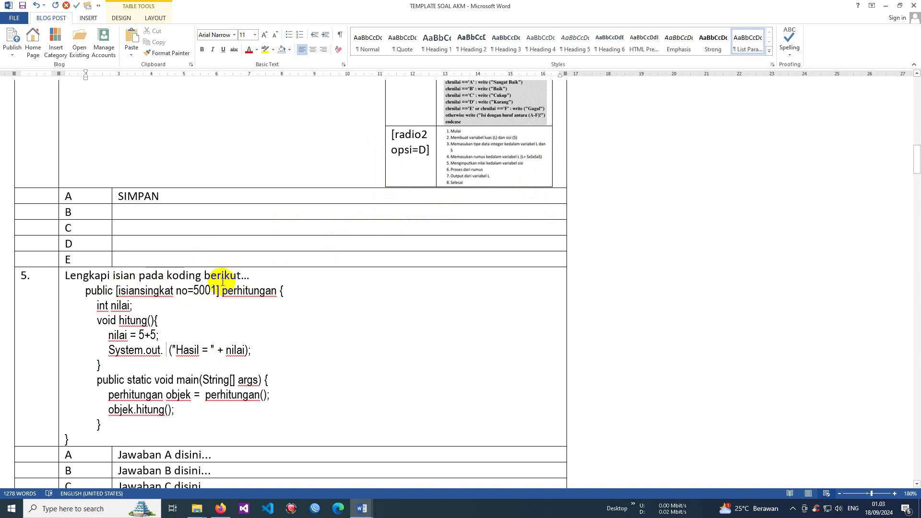
scroll(181, 345, "down", 3)
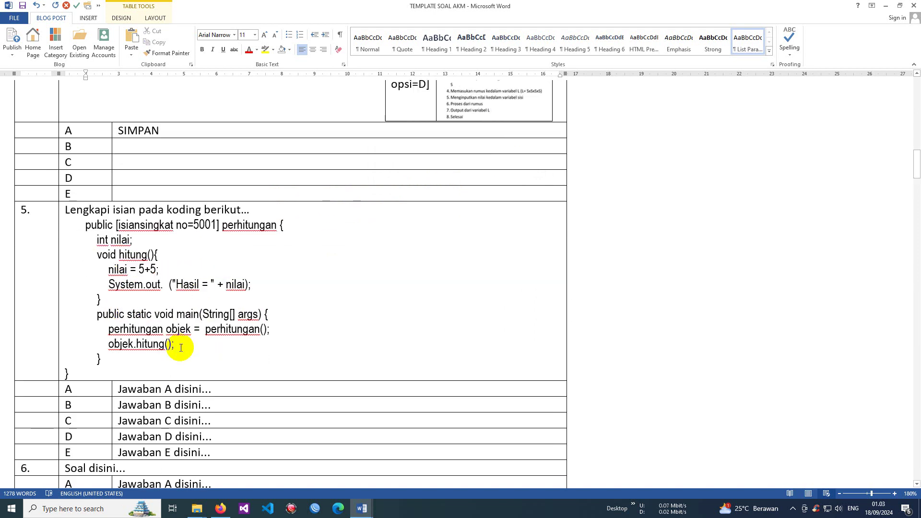
double_click(167, 269)
left_click(167, 271)
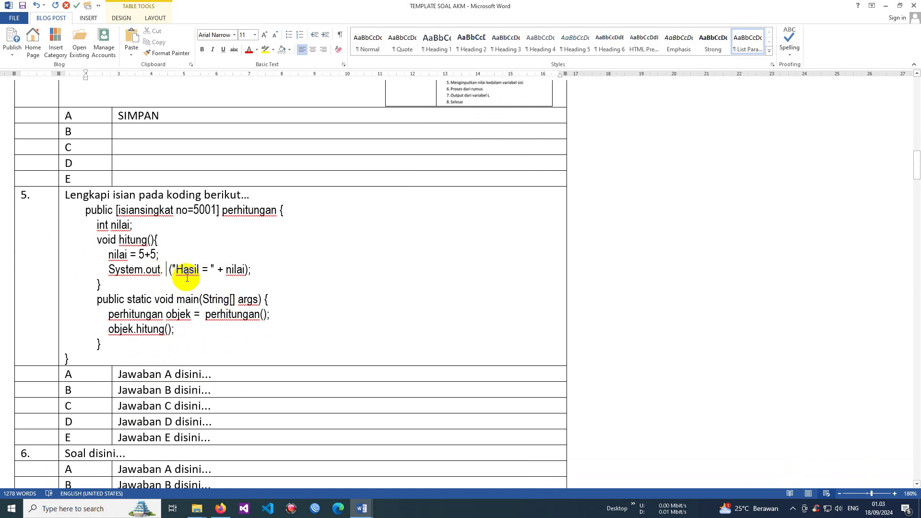
left_click(98, 5)
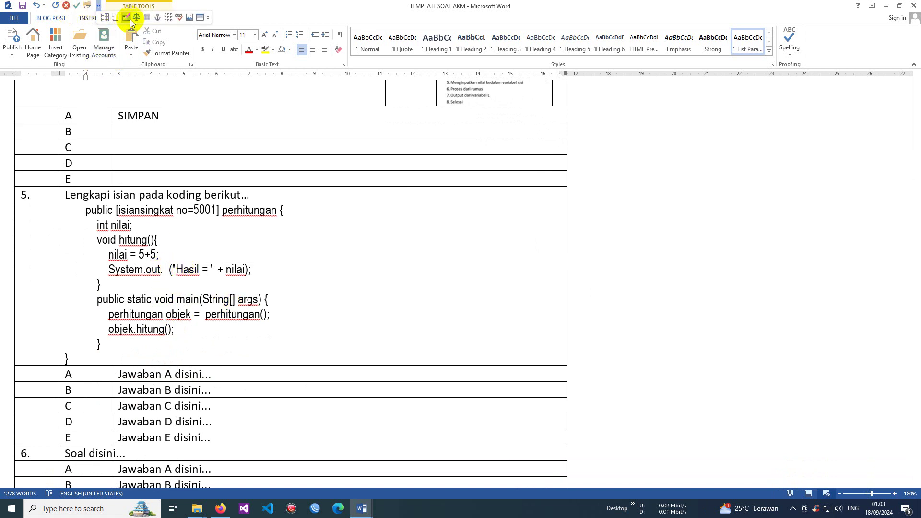
left_click(128, 19)
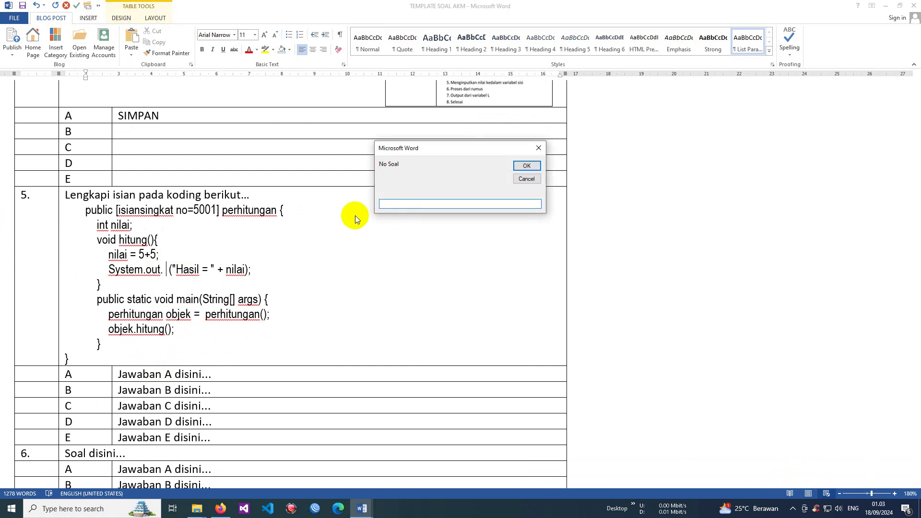
type("5")
left_click(532, 166)
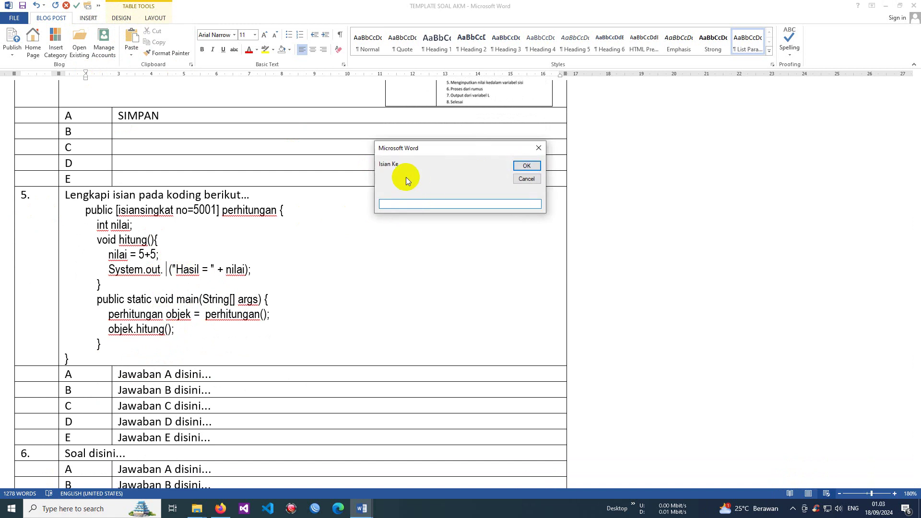
type("2")
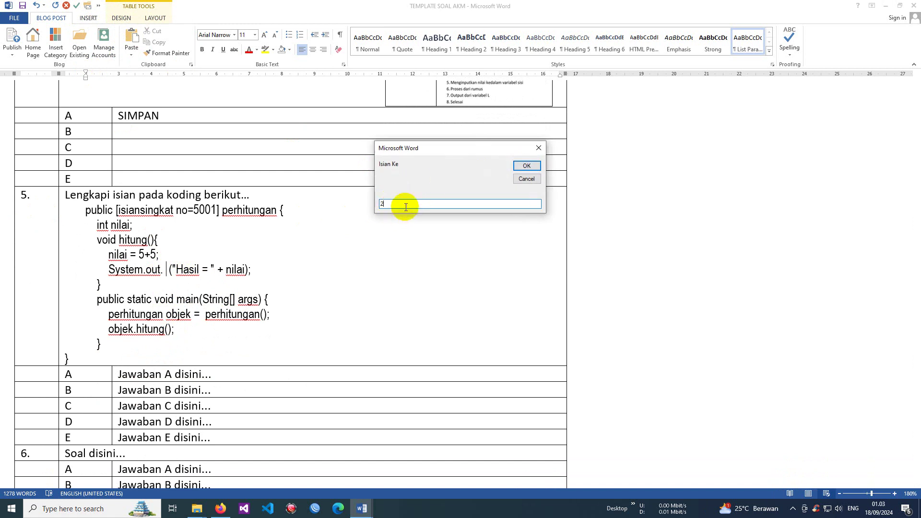
left_click(521, 166)
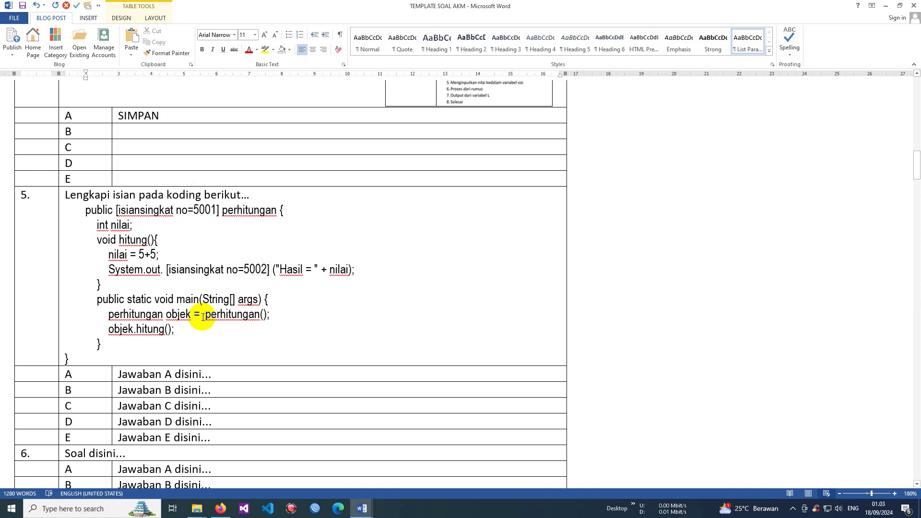
Insert an Isian Singkat field after "perhitungan objek =" in question 5's code, with No Soal 5 and Isian Ke 3
left_click(99, 5)
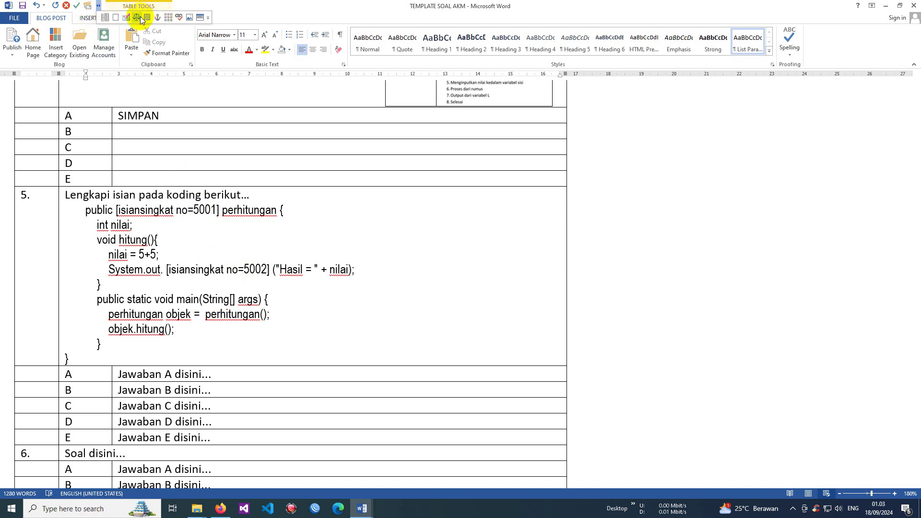
left_click(133, 18)
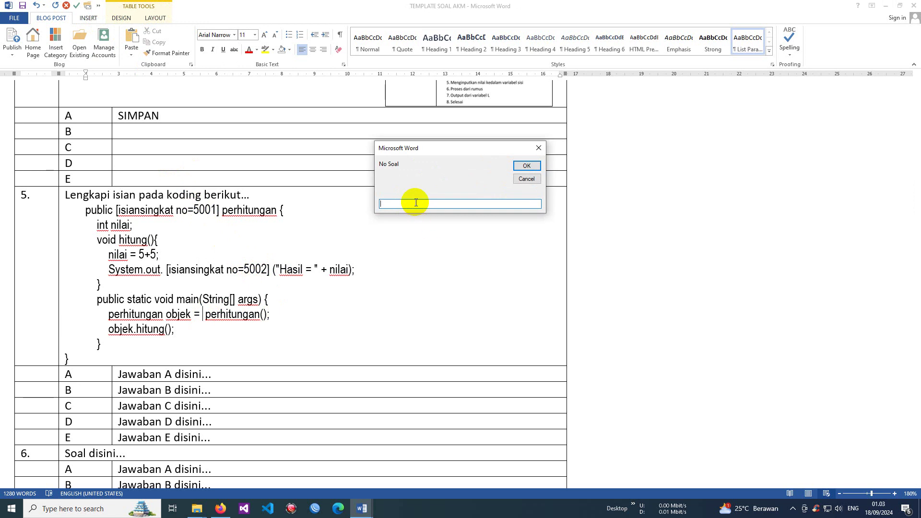
left_click(526, 166)
type("3")
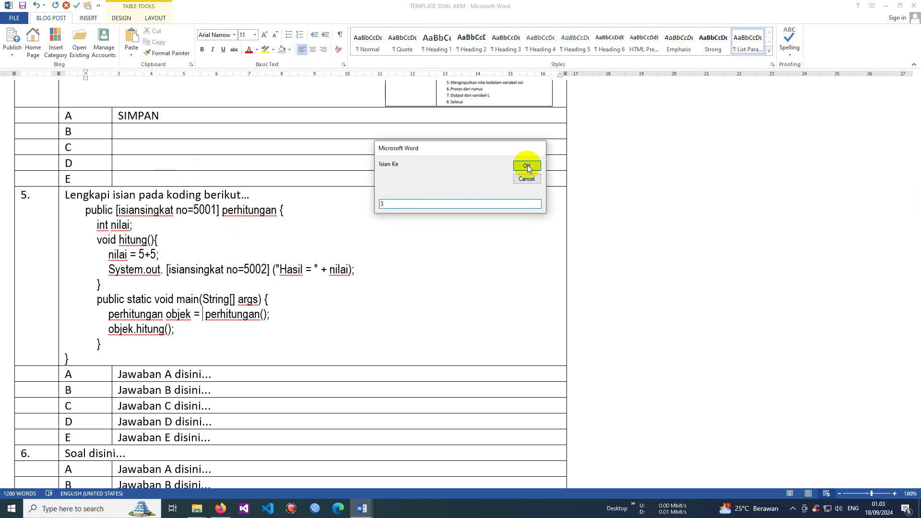
left_click(527, 166)
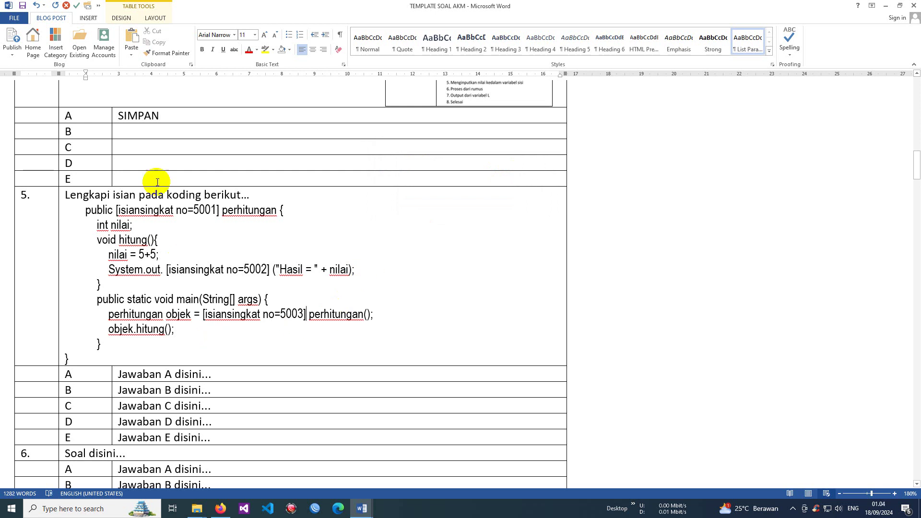
Overwrite question 5's A to E answer texts with question 4's copied answer cells, SIMPAN in A and B to E blank
left_click_drag(181, 125, 180, 180)
key("ctrl+c")
left_click_drag(226, 374, 237, 435)
key("ctrl+v")
left_click_drag(33, 237, 404, 438)
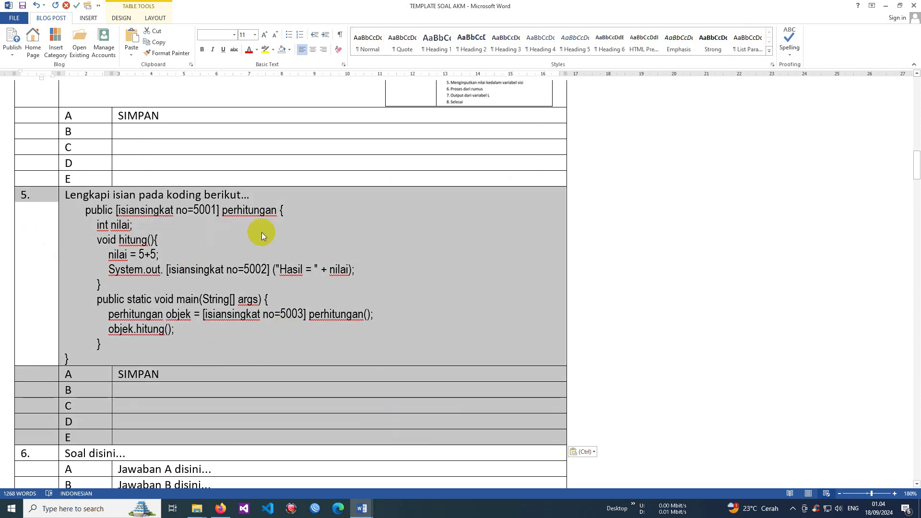
left_click(322, 233)
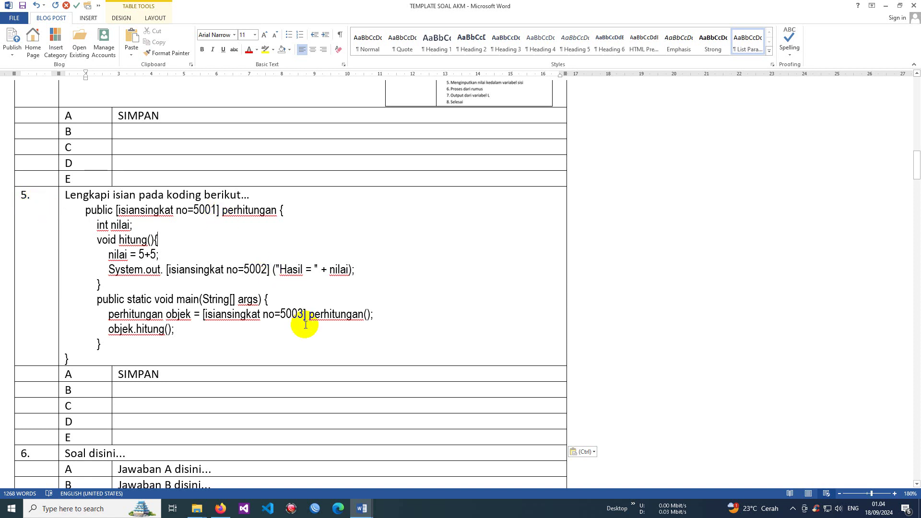
Replace question 6's placeholder with the sample document's istilah-istilah question and its five terms (Variabel to Array), pasted as text only
scroll(288, 307, "down", 5)
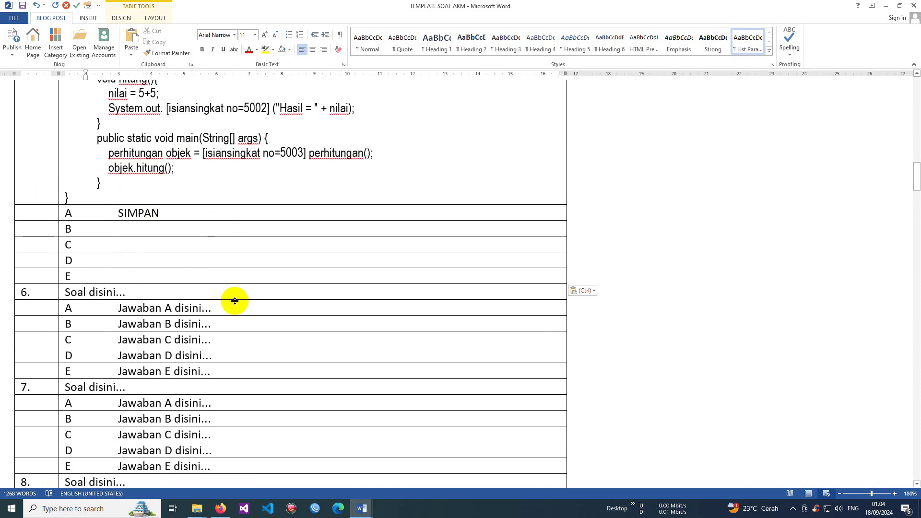
key("alt+Tab")
scroll(283, 298, "down", 2)
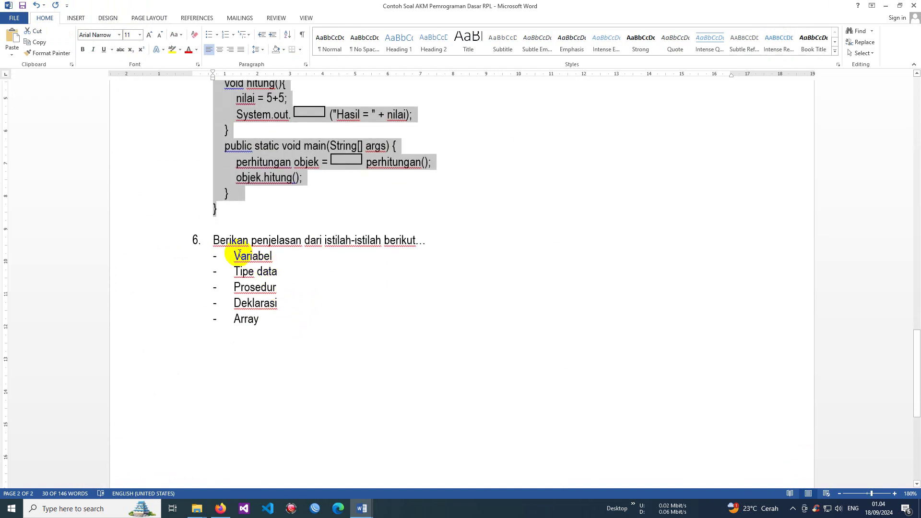
left_click_drag(213, 240, 257, 322)
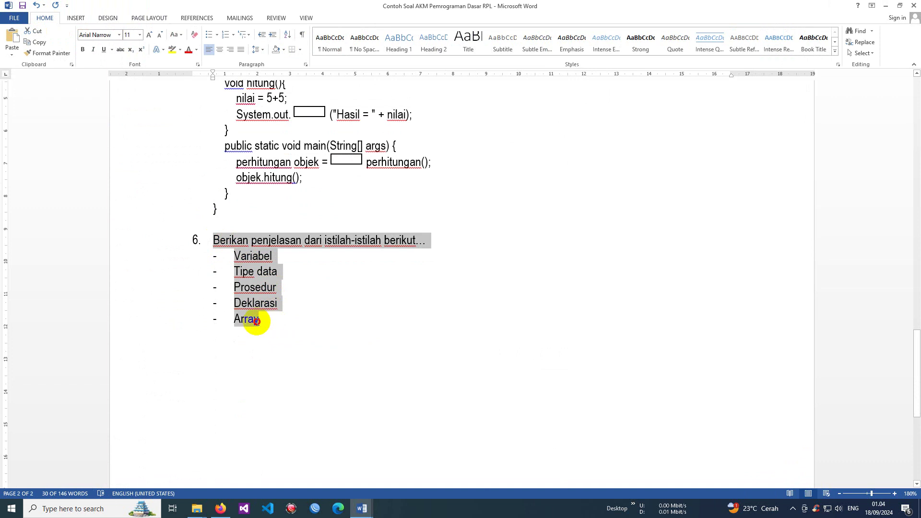
key("alt+Tab")
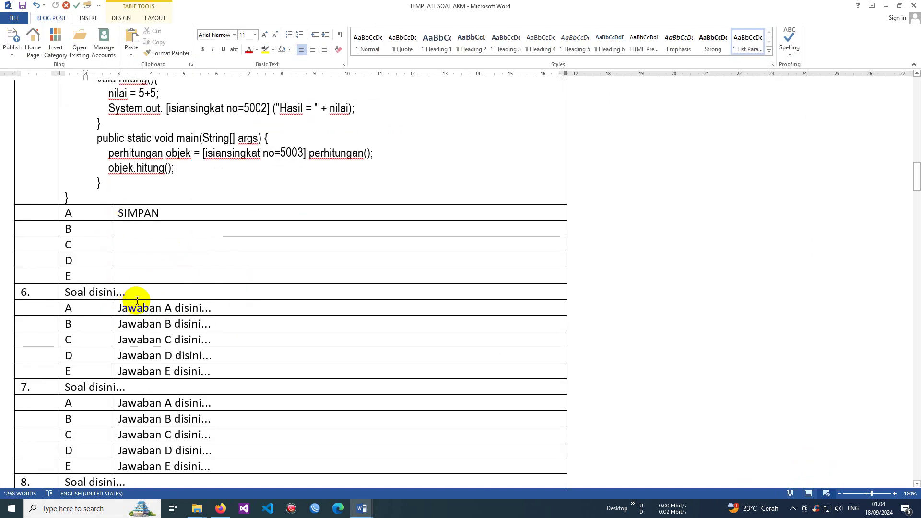
right_click(62, 292)
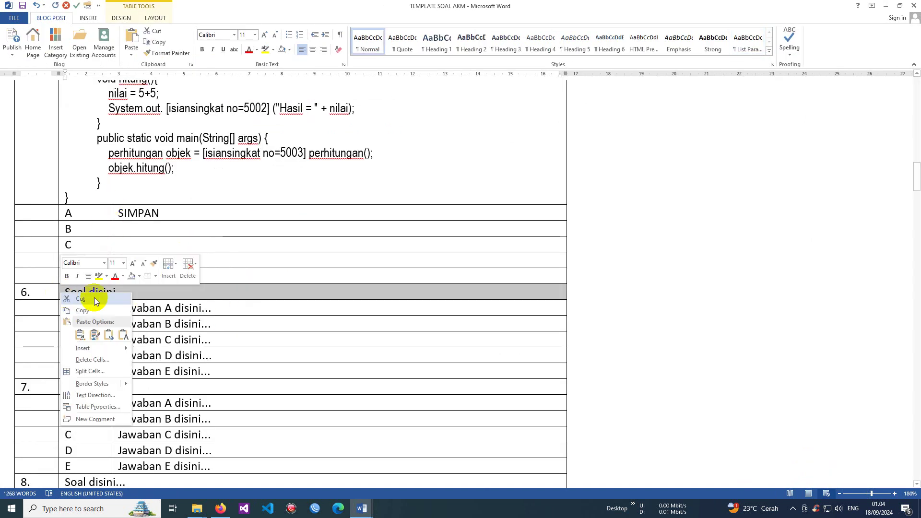
left_click(125, 336)
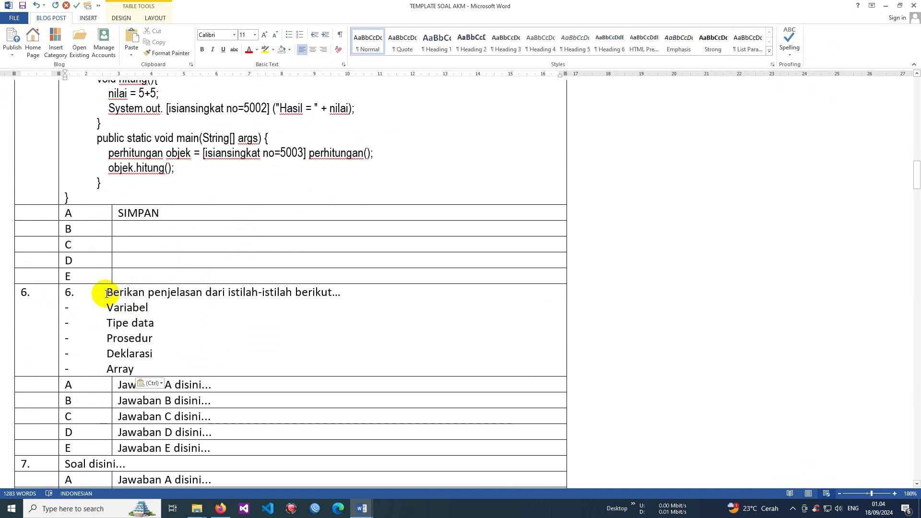
Remove the duplicate number "6." before question 6's sentence and reduce the gap after each term's dash to one space
left_click_drag(96, 290, 63, 292)
key("BackSpace")
left_click_drag(106, 307, 80, 369)
key("BackSpace")
key("BackSpace")
key("BackSpace")
key("BackSpace")
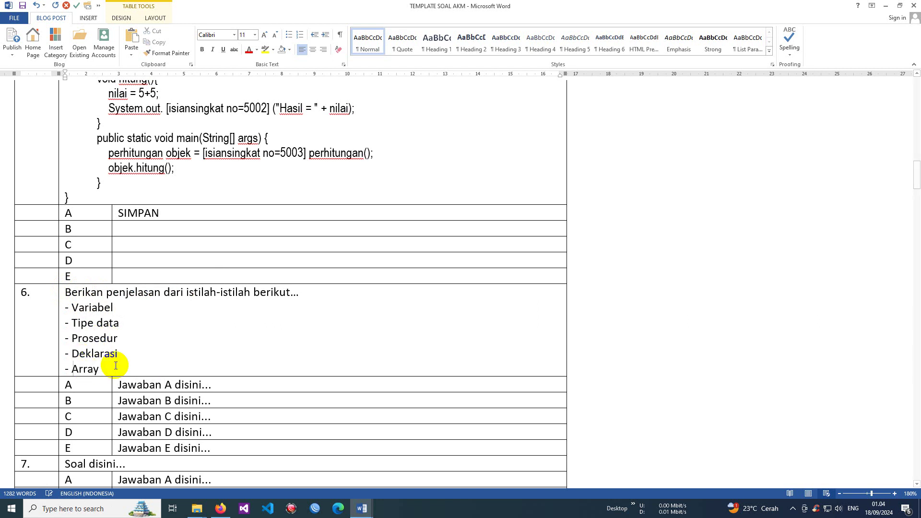
Add the line "Isi jawaban di sini…" below question 6's term list after a blank line, followed by a new empty line
left_click(133, 369)
key("Return")
key("Return")
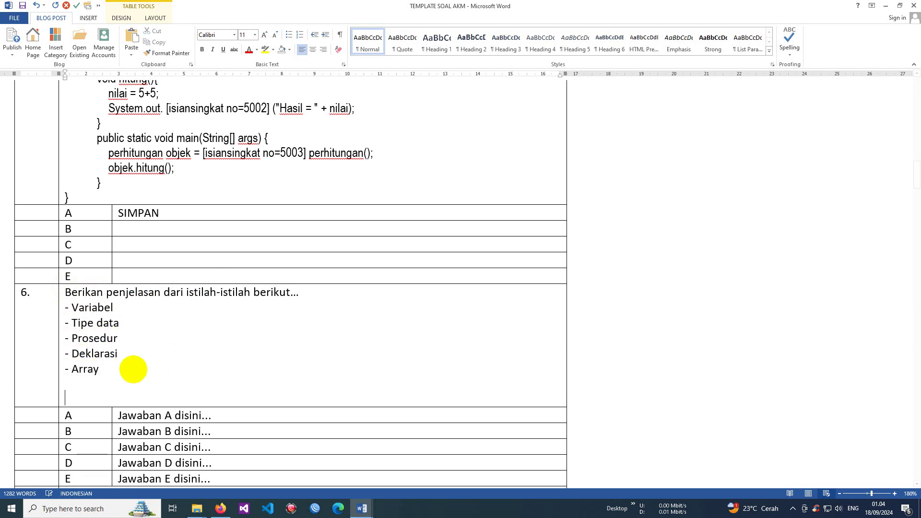
scroll(134, 370, "down", 3)
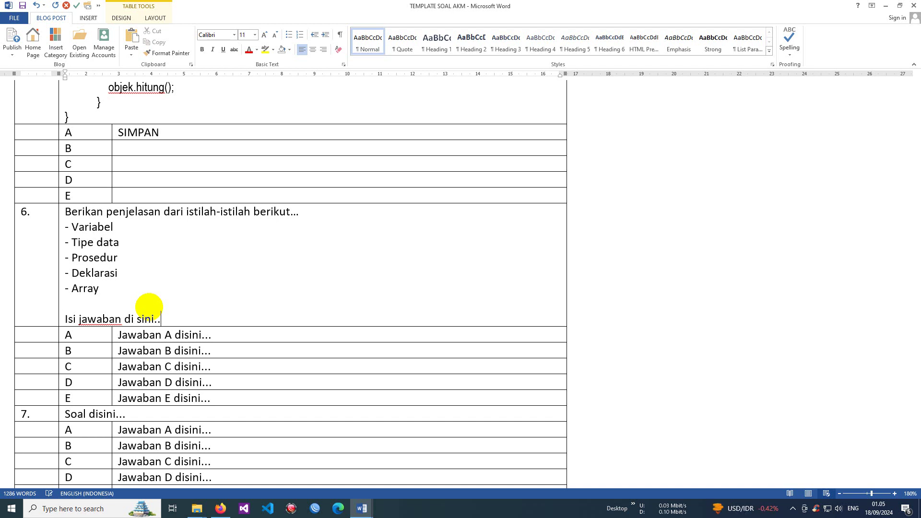
key("Return")
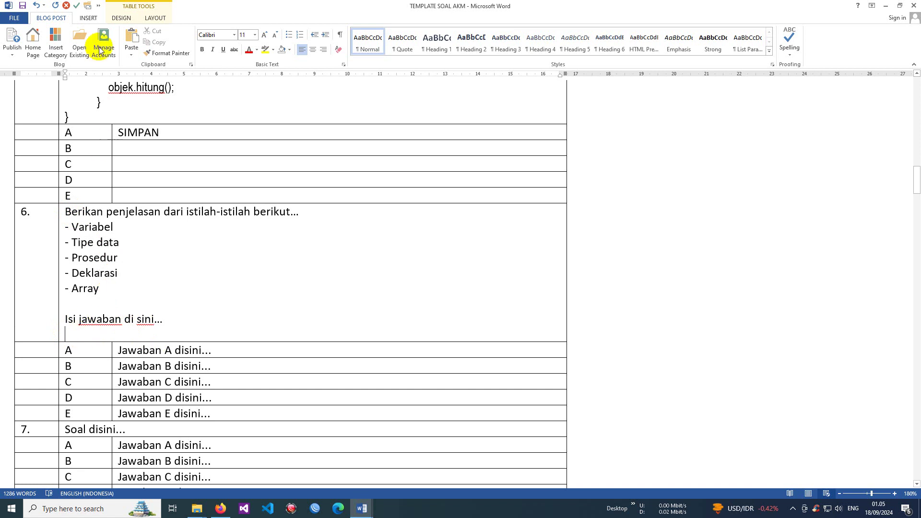
Insert an Isian field on the empty line below "Isi jawaban di sini…", with No Soal 6 and field number 1
left_click(98, 5)
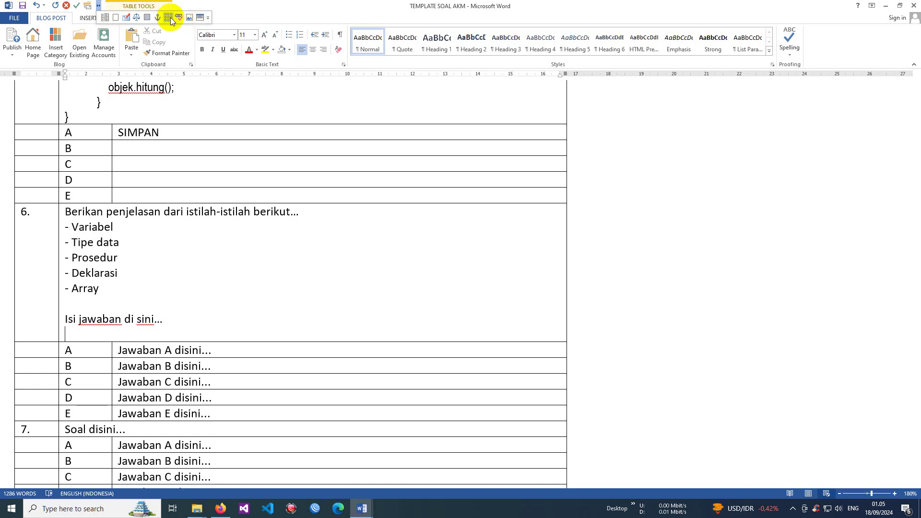
left_click(115, 21)
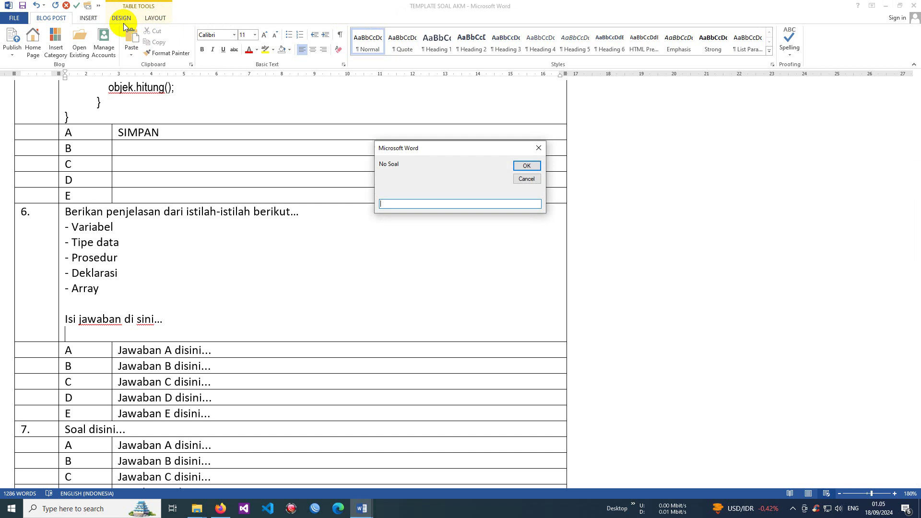
left_click(416, 202)
left_click(525, 166)
type("1")
left_click(525, 168)
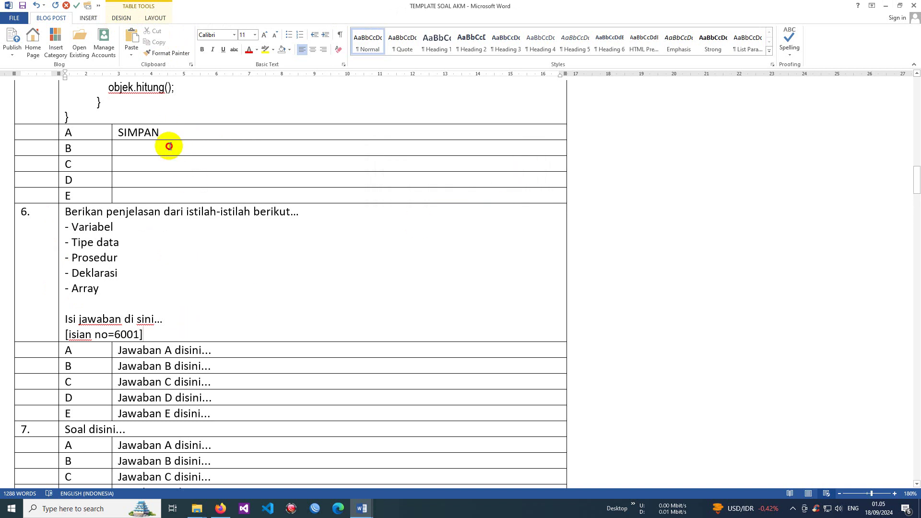
Overwrite question 6's A to E answer texts with question 5's copied answer cells, SIMPAN in A and B to E blank
left_click_drag(171, 133, 175, 192)
key("ctrl+c")
left_click_drag(219, 350, 233, 405)
key("ctrl+v")
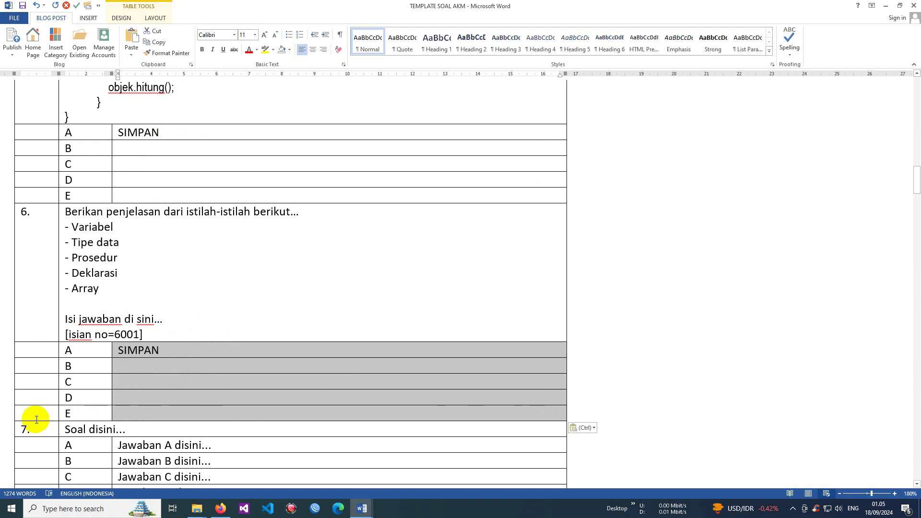
left_click(175, 411)
Check the sample document for questions after number 6 and look through the template's unused question rows down to number 50
key("alt+Tab")
scroll(354, 369, "up", 4)
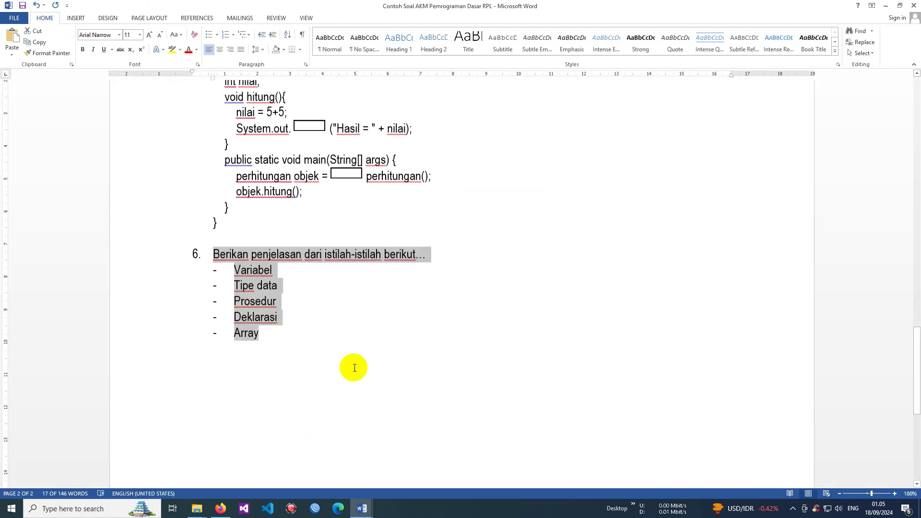
scroll(354, 368, "down", 4)
key("alt+Tab")
scroll(198, 367, "down", 10)
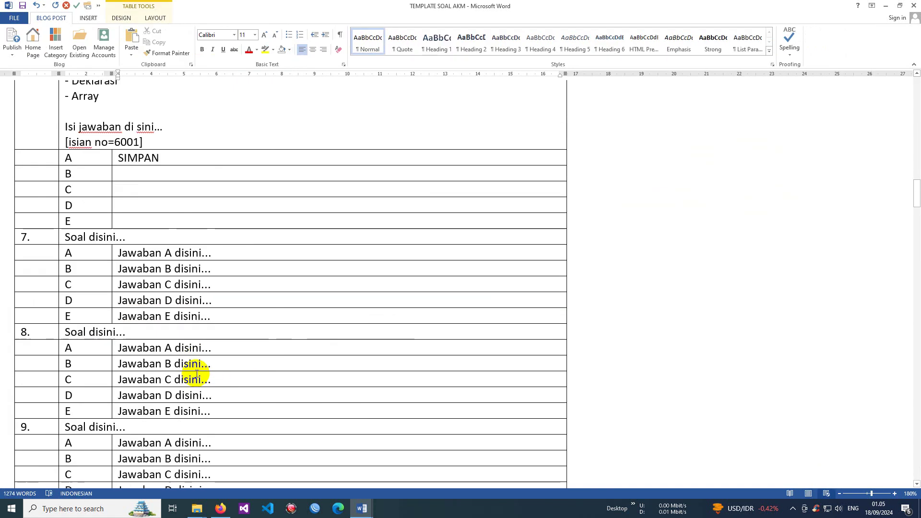
scroll(198, 368, "down", 20)
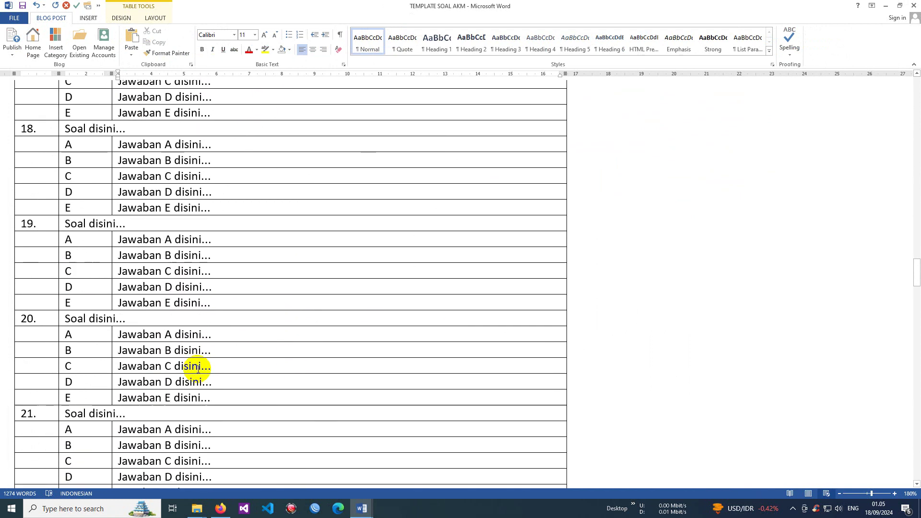
scroll(197, 368, "down", 20)
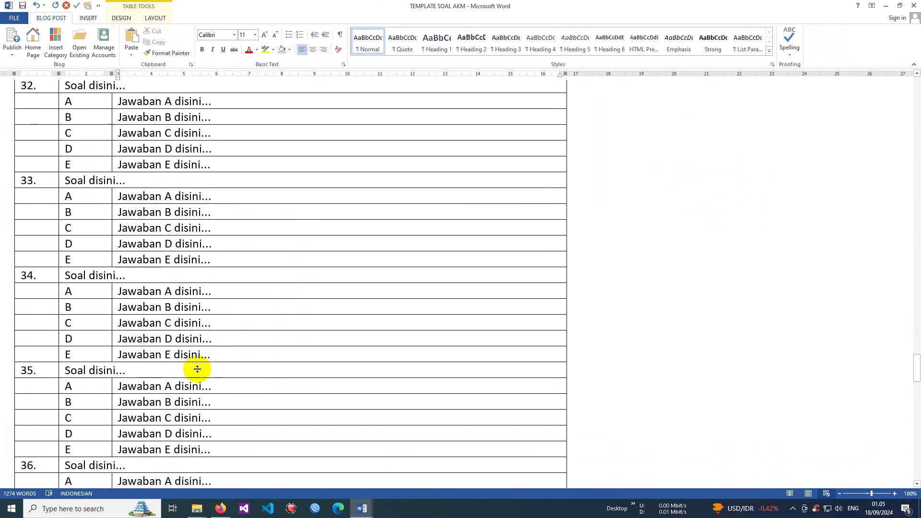
scroll(199, 371, "down", 16)
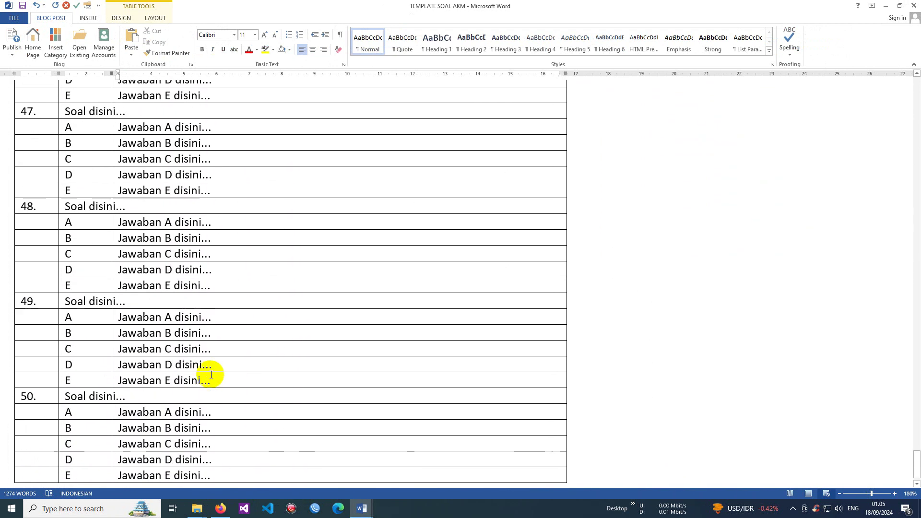
left_click_drag(917, 462, 916, 190)
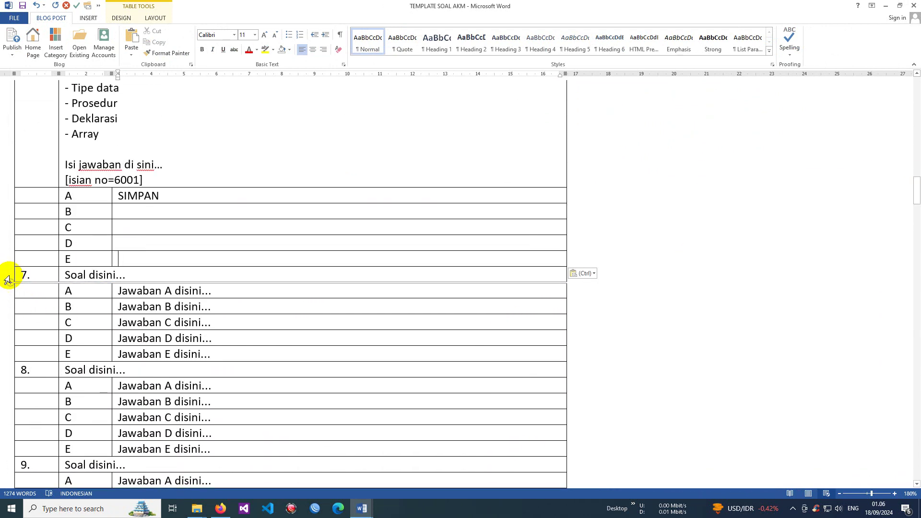
Delete the unused table rows of questions 7 to 50 and save the template document
left_click(8, 278)
left_click_drag(8, 278, 14, 465)
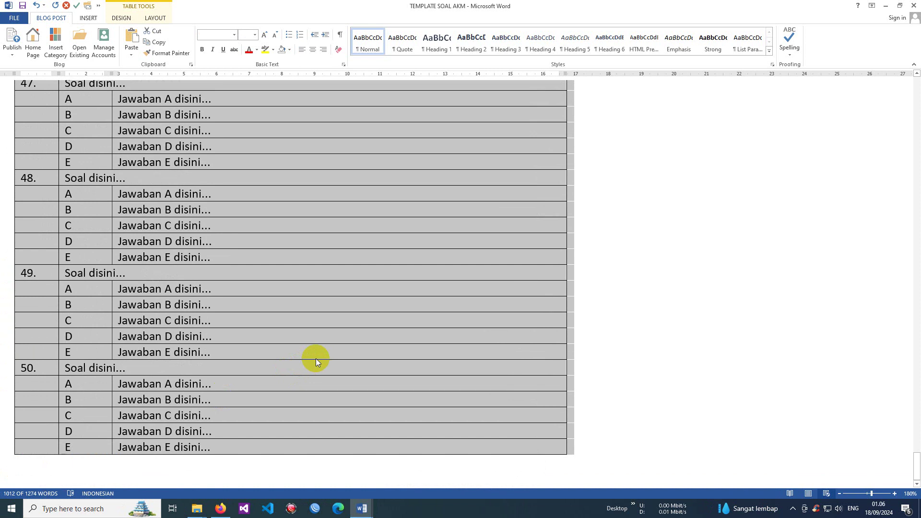
key("BackSpace")
scroll(313, 358, "up", 12)
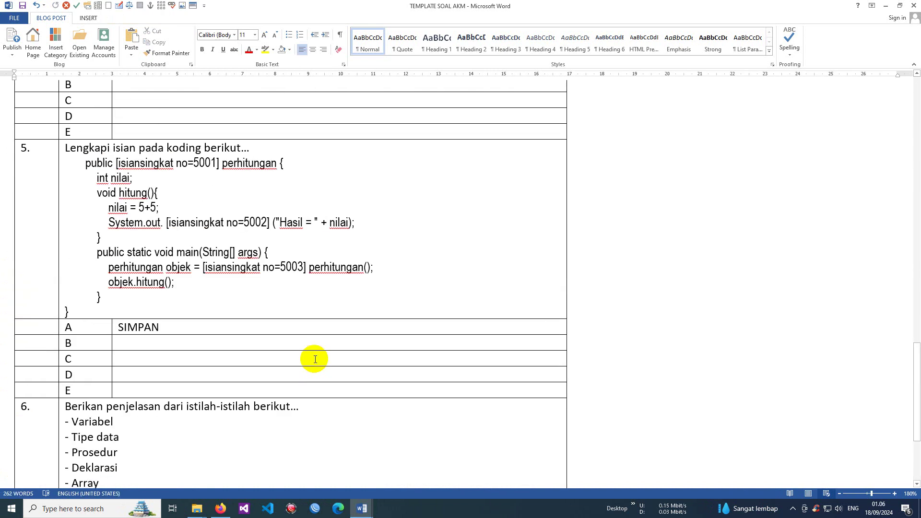
scroll(294, 348, "down", 5)
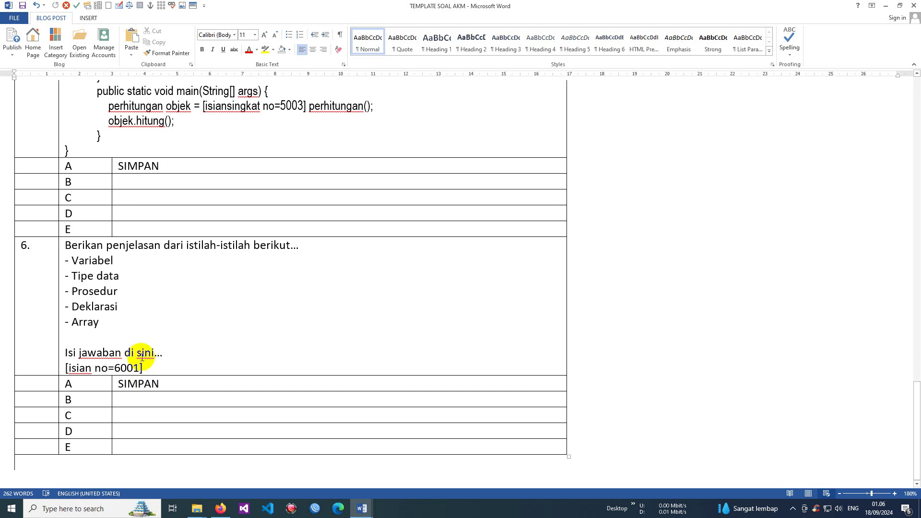
left_click(23, 7)
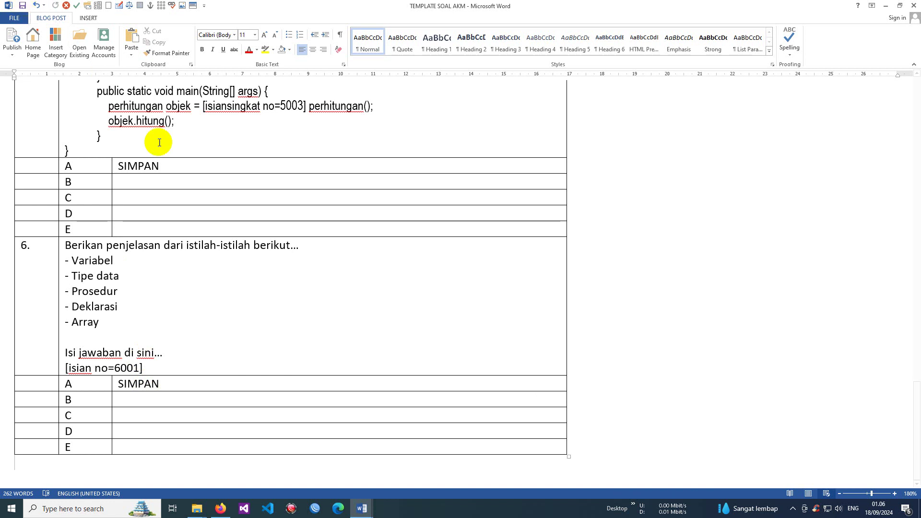
Review the completed questions in the template, from the title and question 1 through question 4's matching tables
scroll(178, 163, "up", 8)
scroll(176, 170, "up", 20)
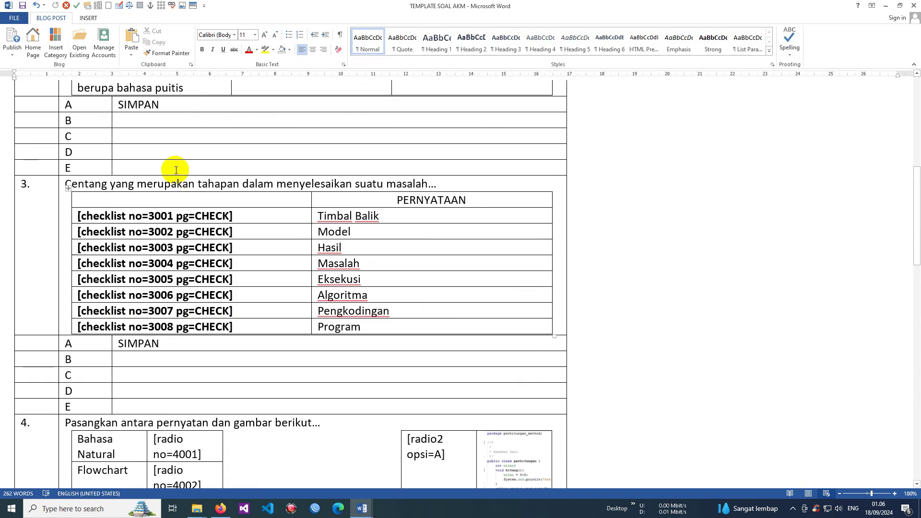
scroll(175, 170, "up", 1)
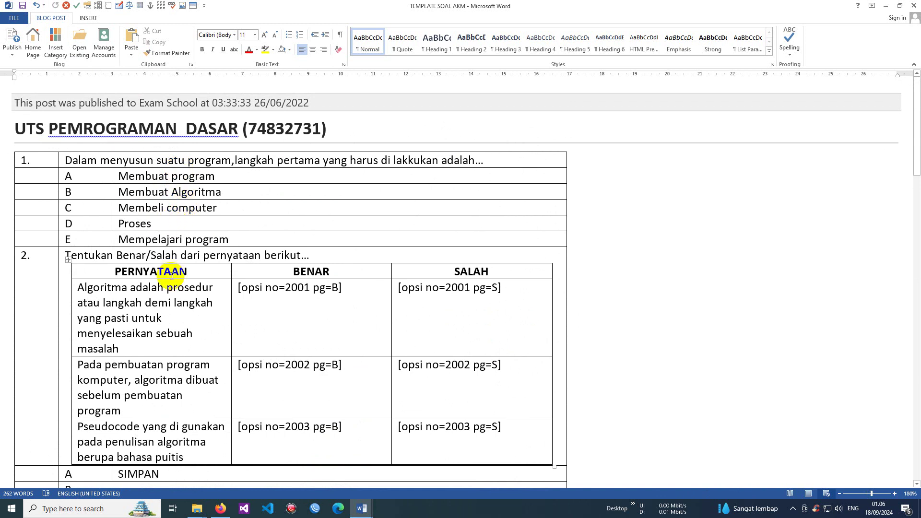
scroll(171, 276, "down", 12)
scroll(172, 277, "down", 12)
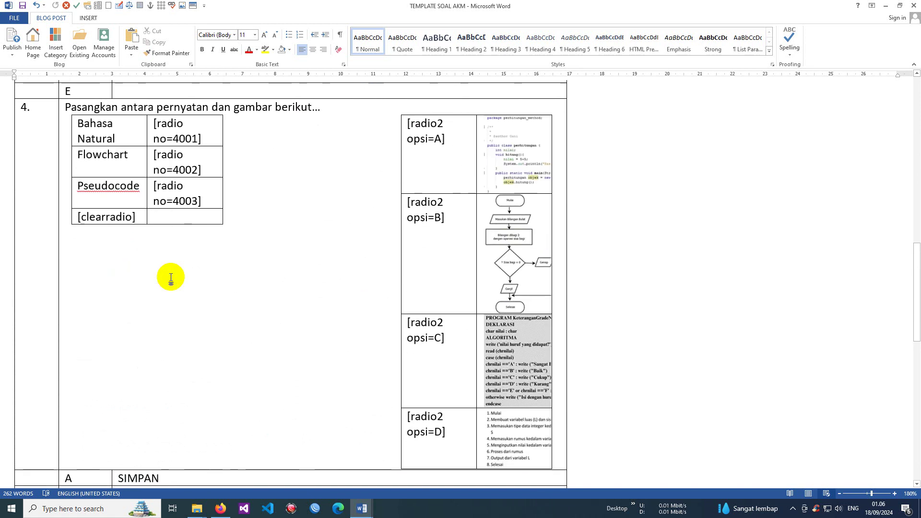
scroll(171, 277, "up", 15)
scroll(172, 277, "up", 6)
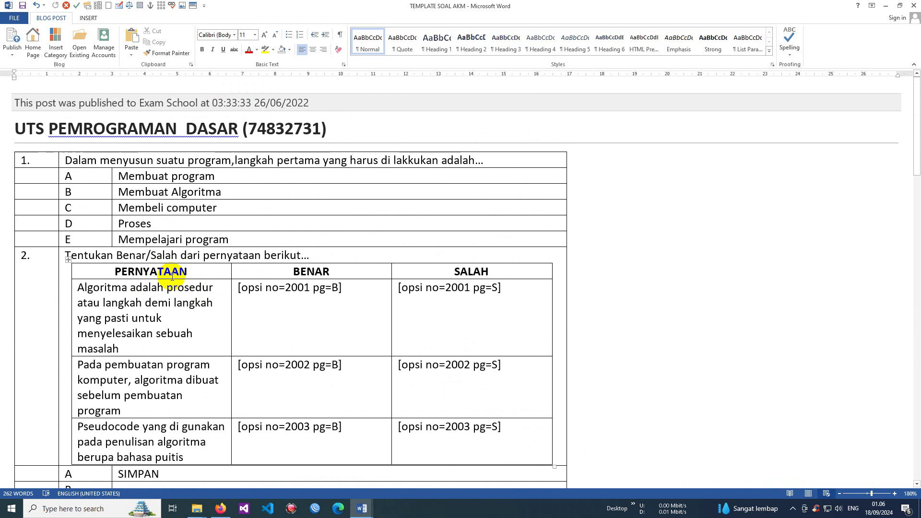